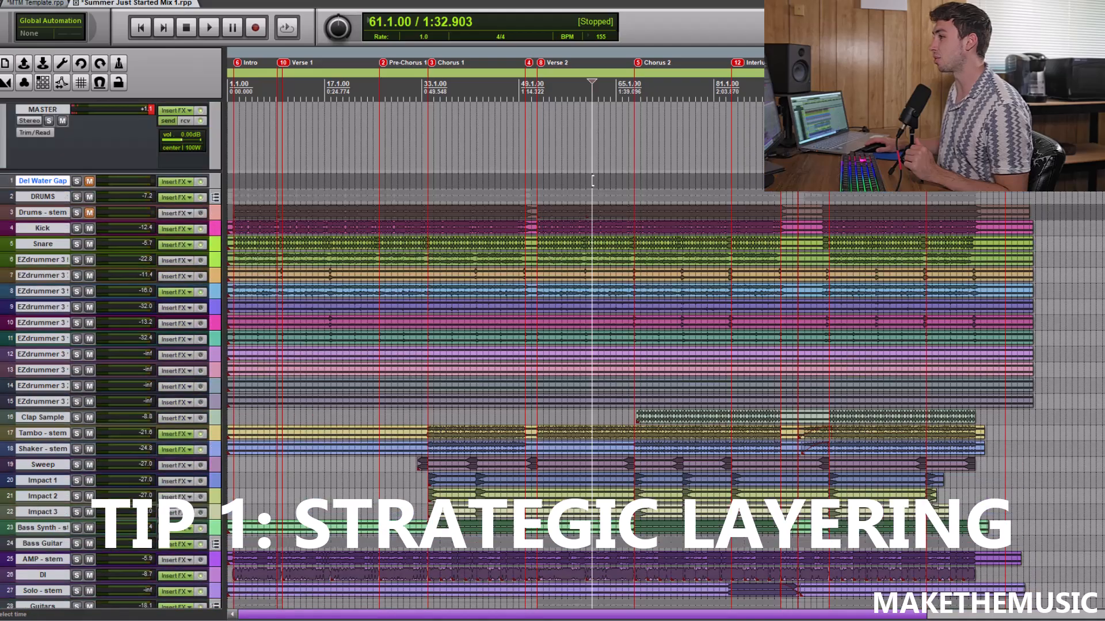
# Look over the whole track list and the song sections in the Summer Just Started Mix 1 arrangement
pyautogui.click(57, 1)
pyautogui.click(62, 5)
pyautogui.scroll(3, 551, 144)
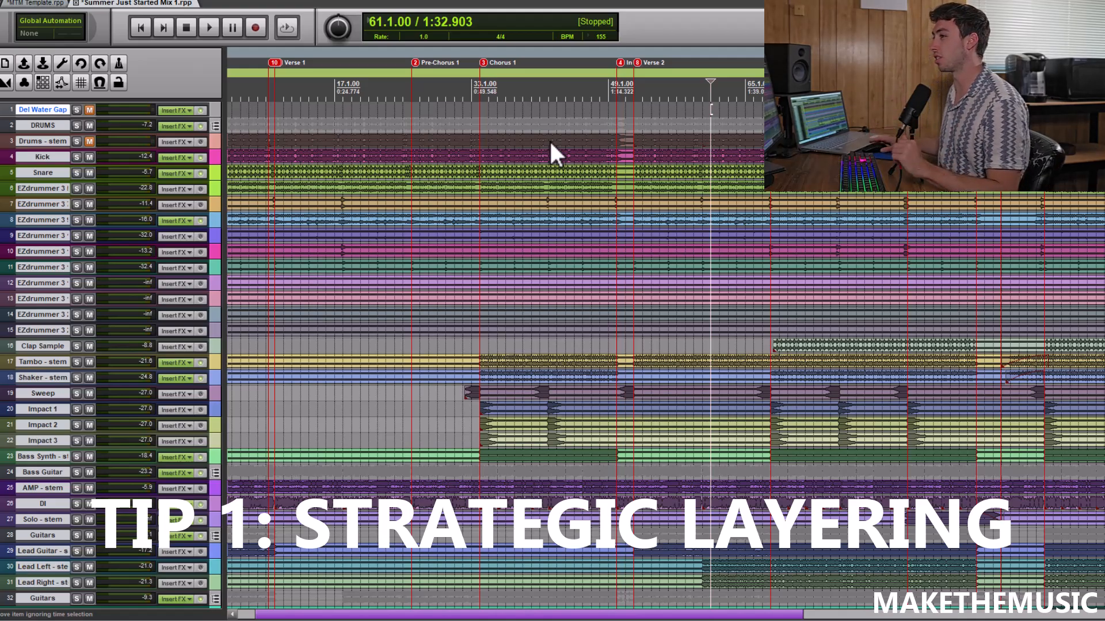
pyautogui.scroll(-2, 543, 139)
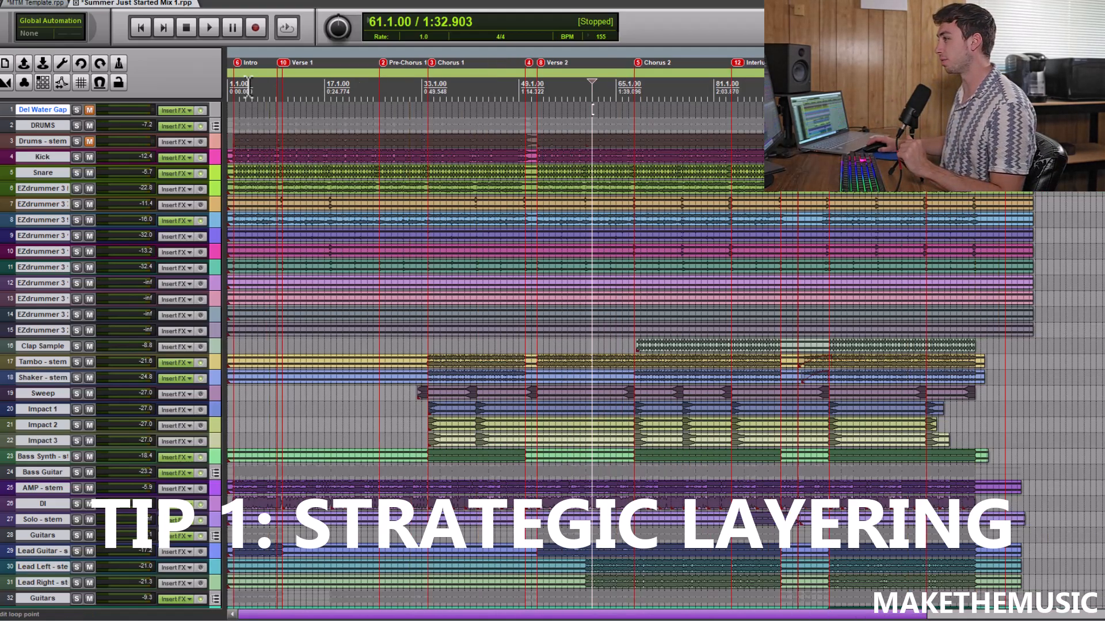
pyautogui.scroll(-2, 441, 163)
pyautogui.scroll(-8, 277, 264)
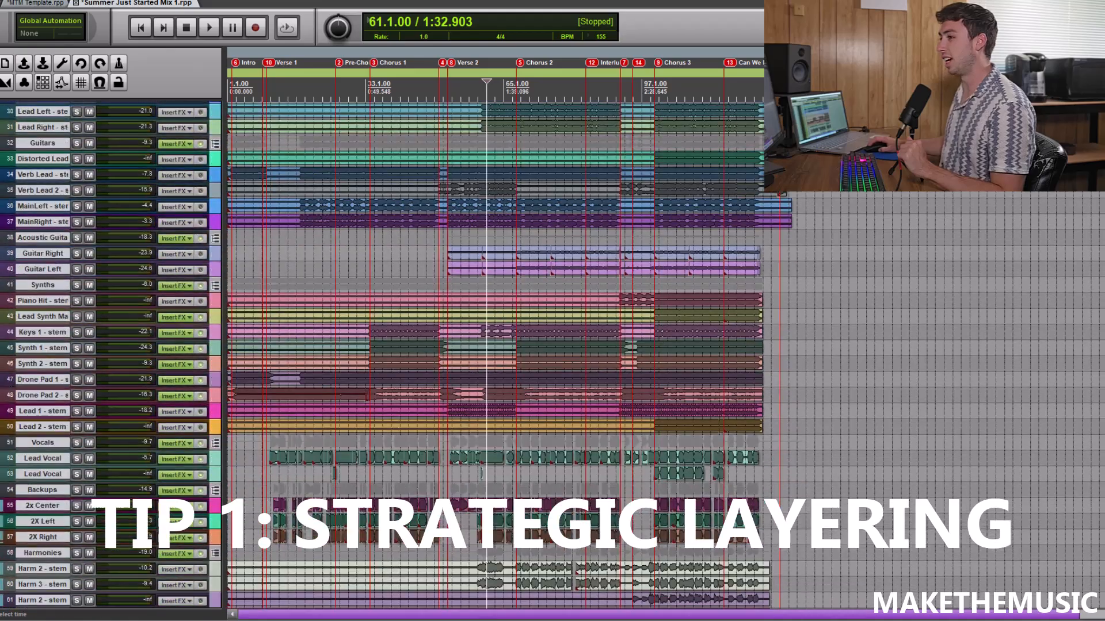
pyautogui.scroll(4, 278, 265)
pyautogui.scroll(-2, 278, 264)
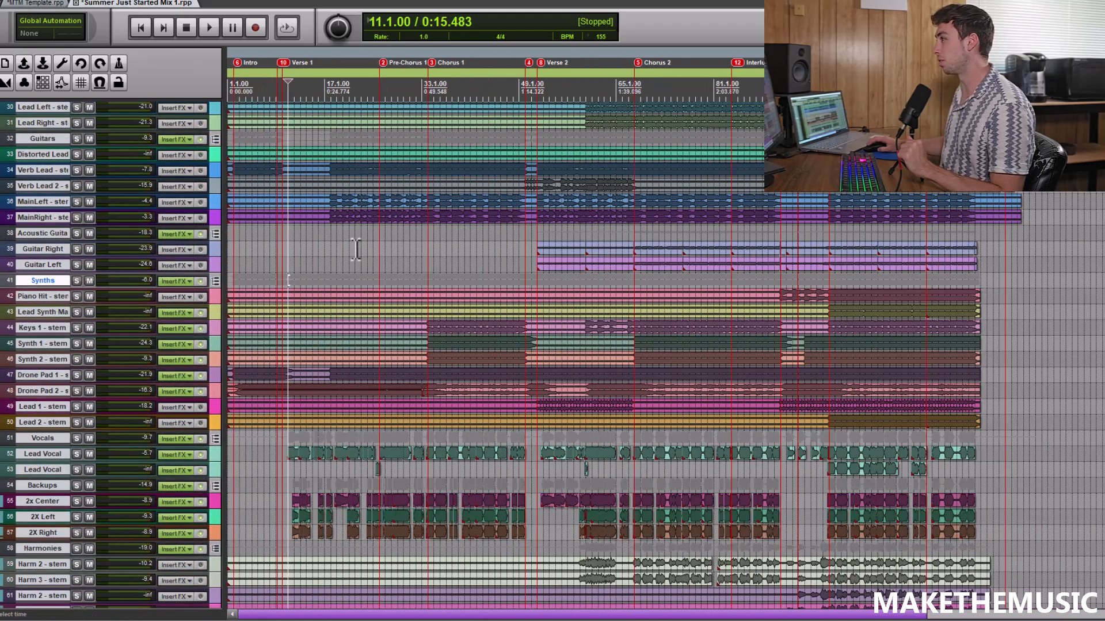
# Play the full mix from just before the Chorus 3 marker, then stop playback
pyautogui.click(828, 228)
pyautogui.scroll(3, 827, 227)
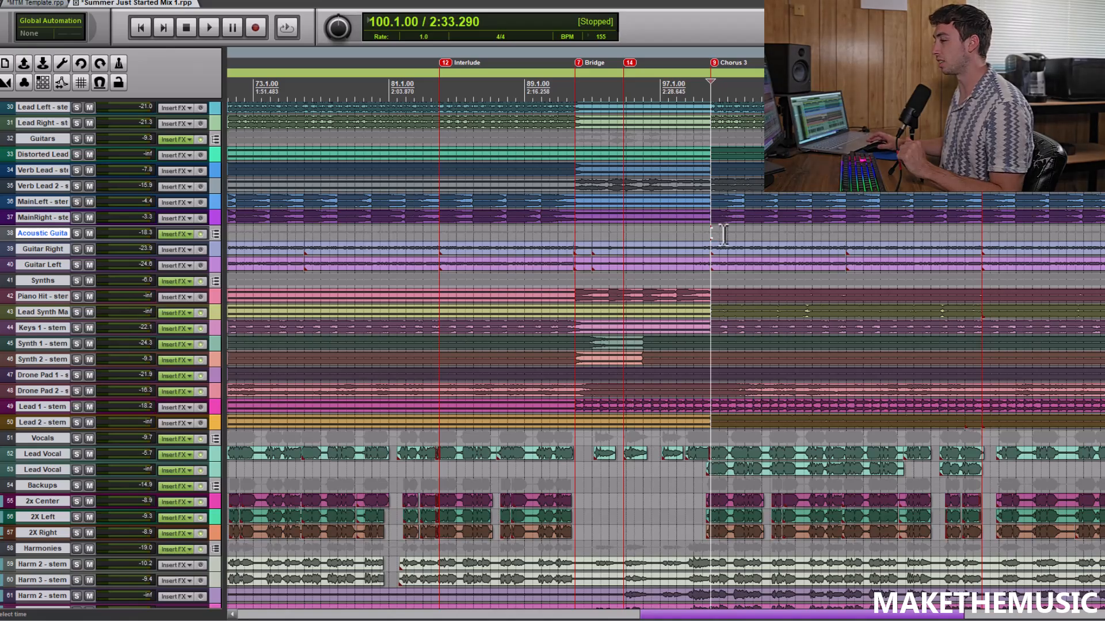
pyautogui.scroll(3, 719, 230)
pyautogui.press('space')
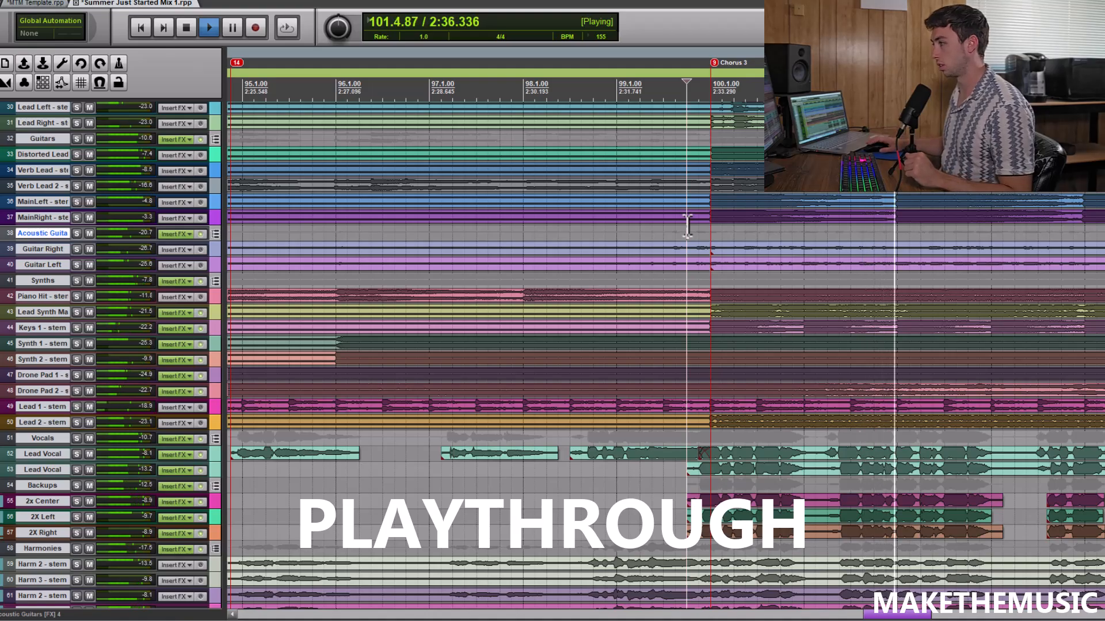
pyautogui.scroll(-3, 688, 225)
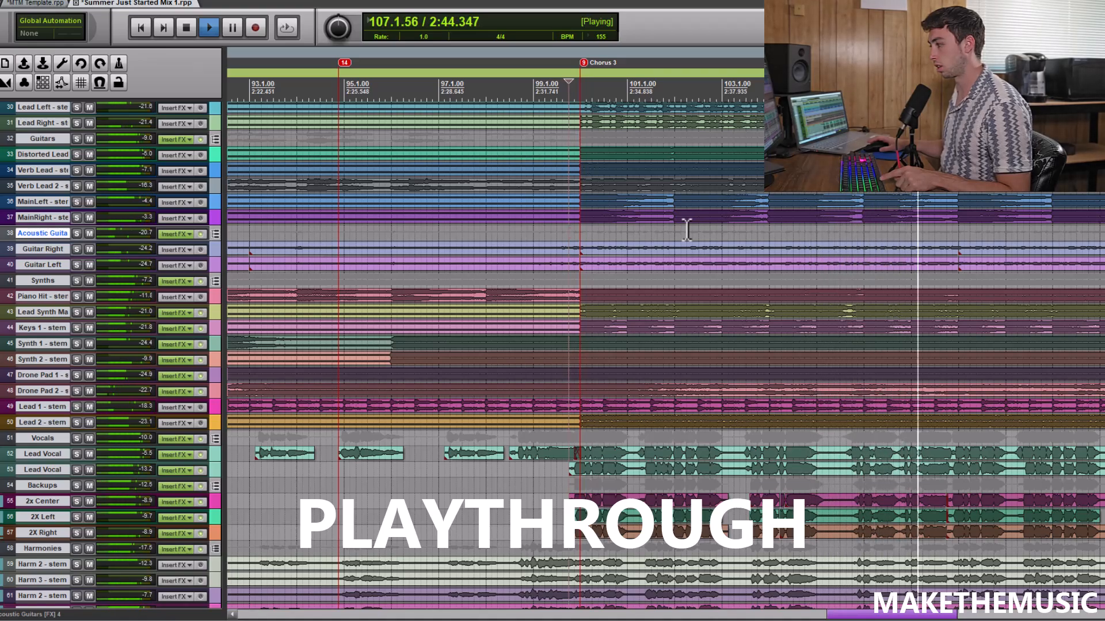
pyautogui.press('space')
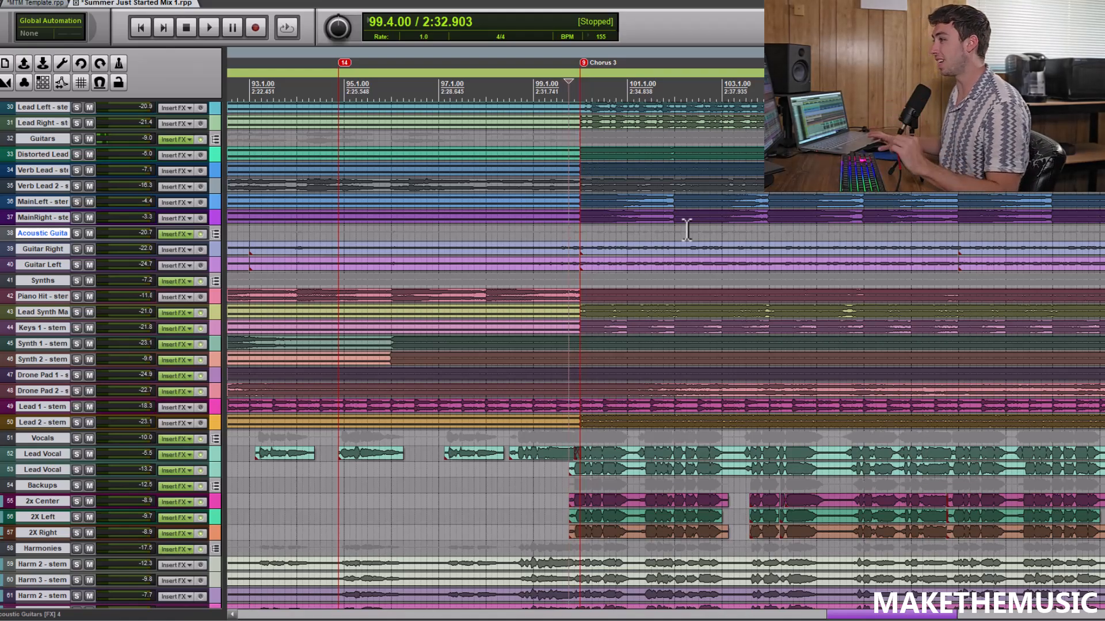
# Play the full mix from 1.4.00, just before the Intro marker, then stop playback
pyautogui.scroll(-6, 621, 296)
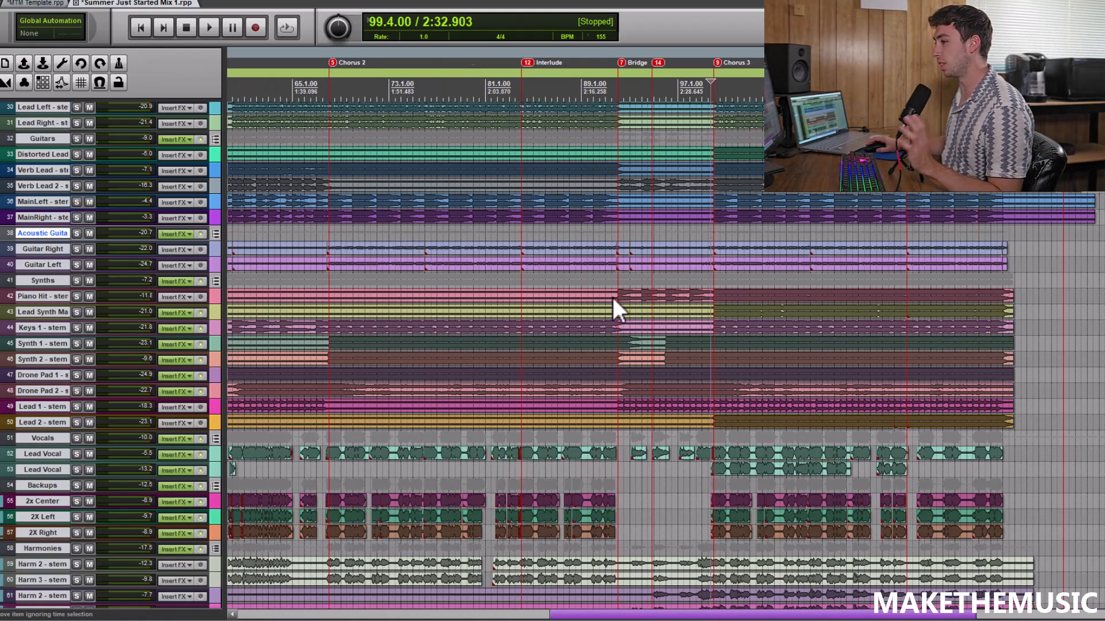
pyautogui.click(265, 264)
pyautogui.scroll(3, 361, 230)
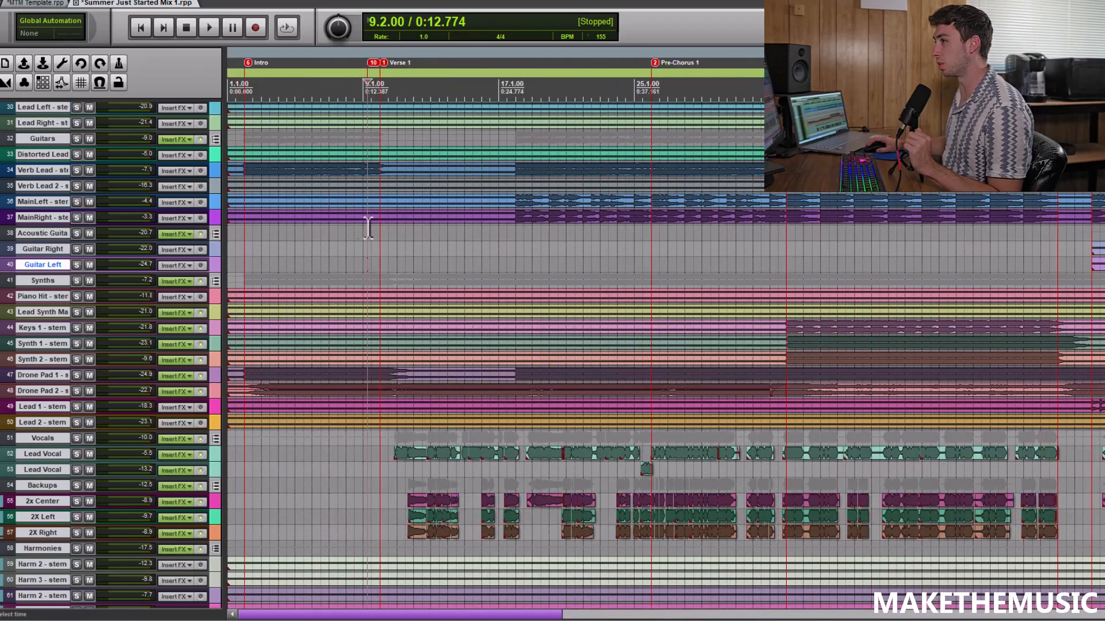
pyautogui.scroll(3, 253, 234)
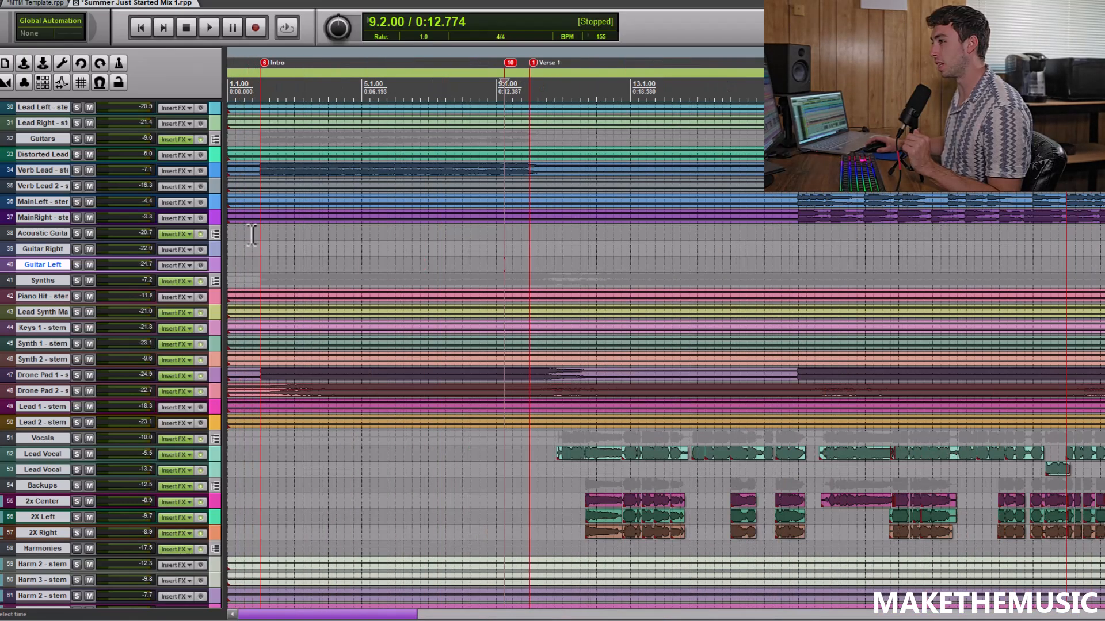
pyautogui.click(246, 244)
pyautogui.scroll(3, 296, 239)
pyautogui.click(277, 243)
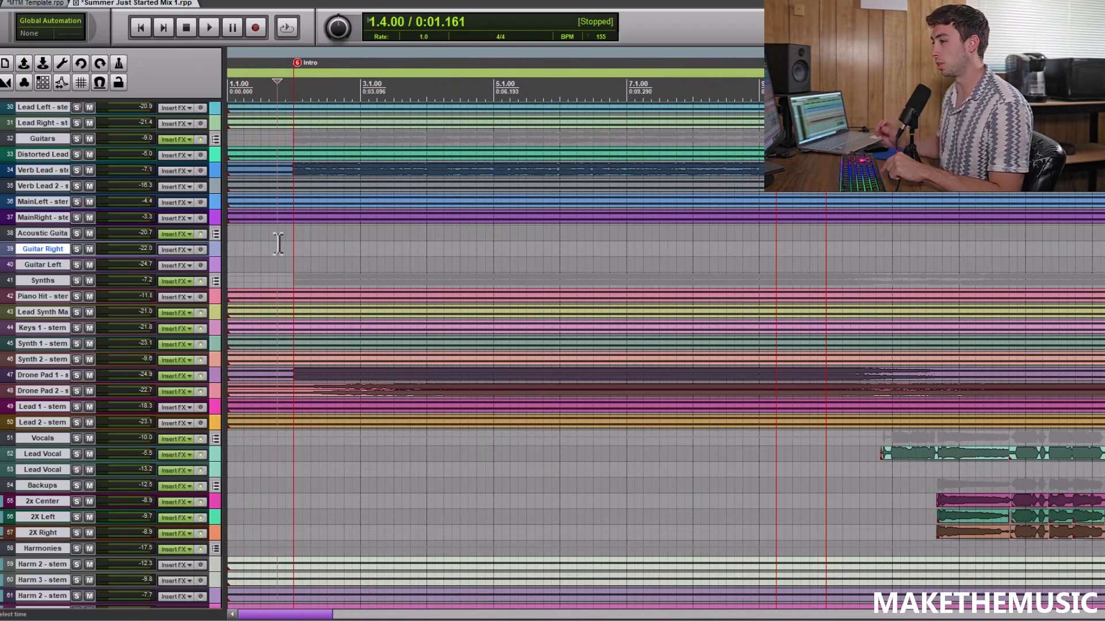
pyautogui.press('space')
pyautogui.scroll(-3, 424, 254)
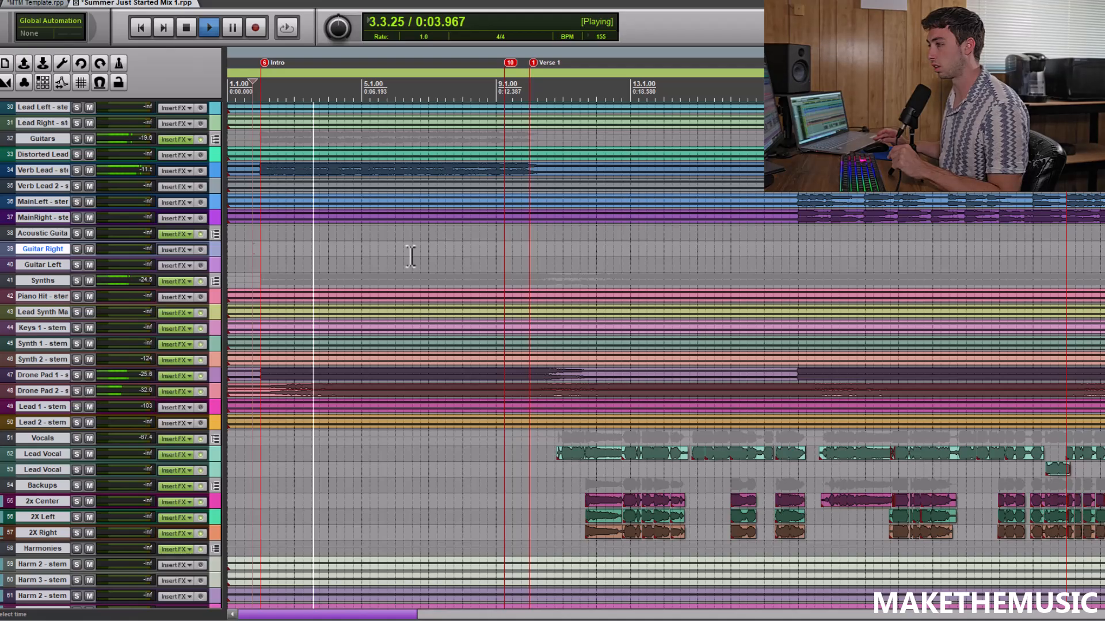
pyautogui.scroll(-2, 410, 256)
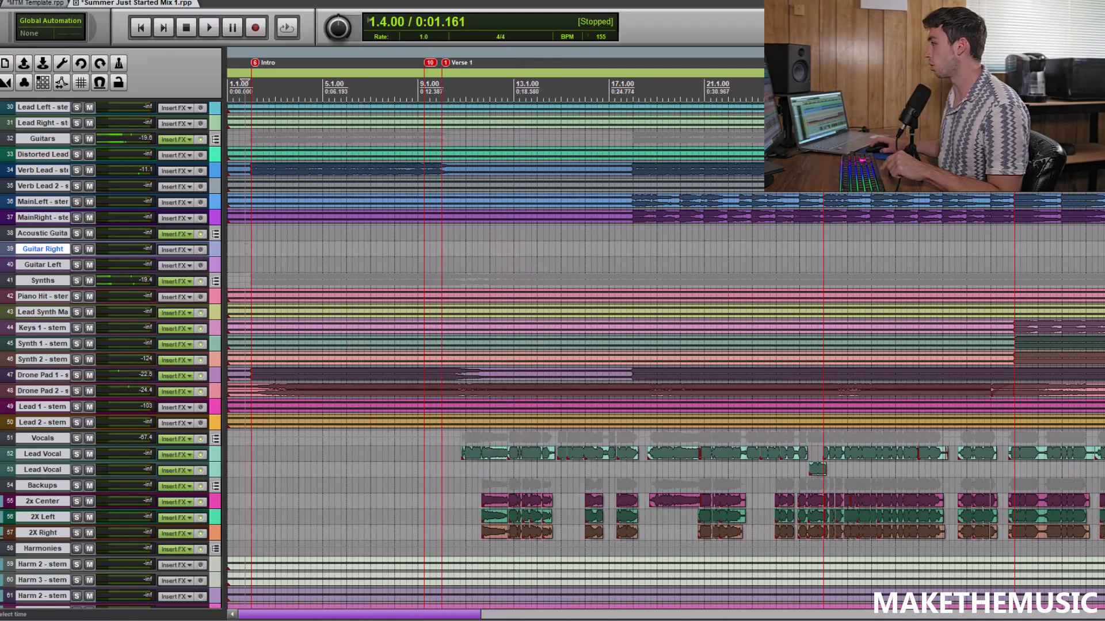
# Listen to the DRUMS folder track soloed over the intro, then stop and turn its solo off
pyautogui.scroll(8, 666, 355)
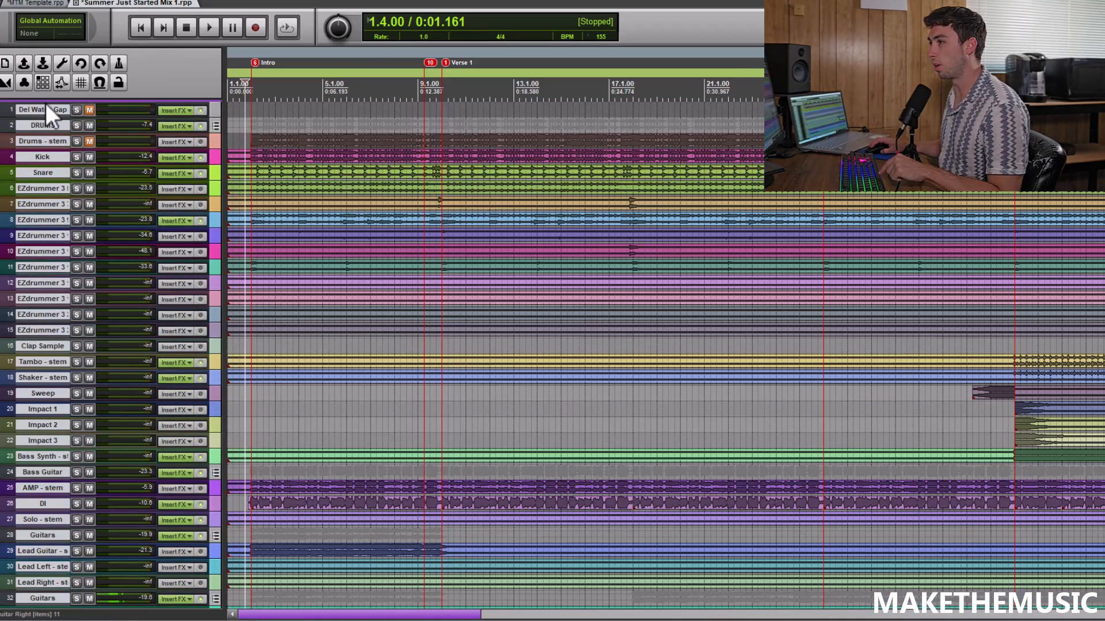
pyautogui.click(76, 126)
pyautogui.scroll(4, 411, 92)
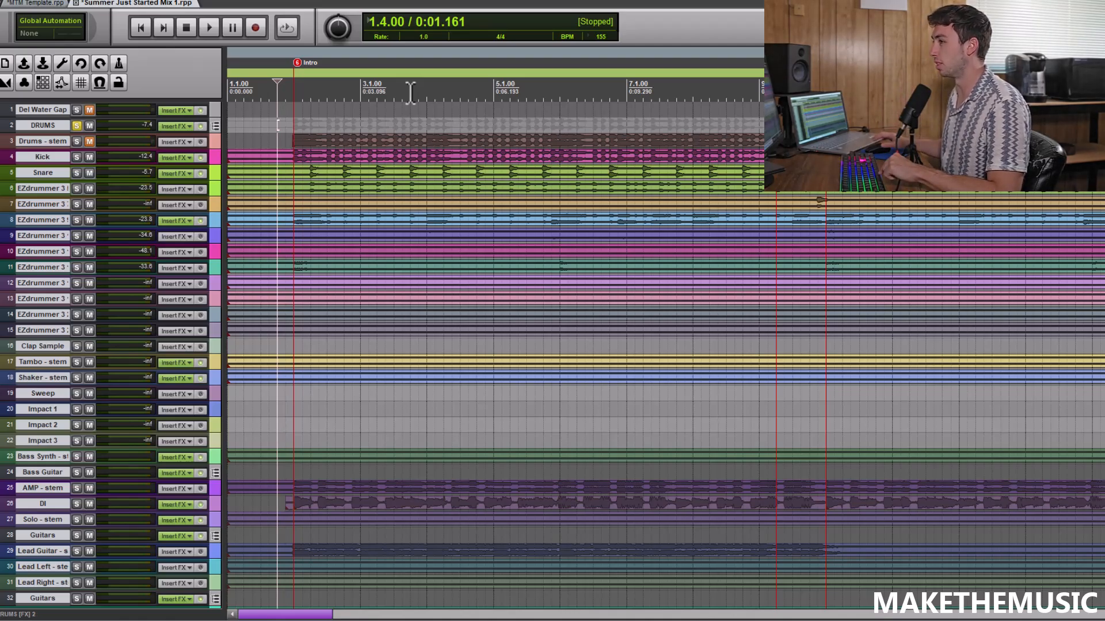
pyautogui.scroll(2, 411, 92)
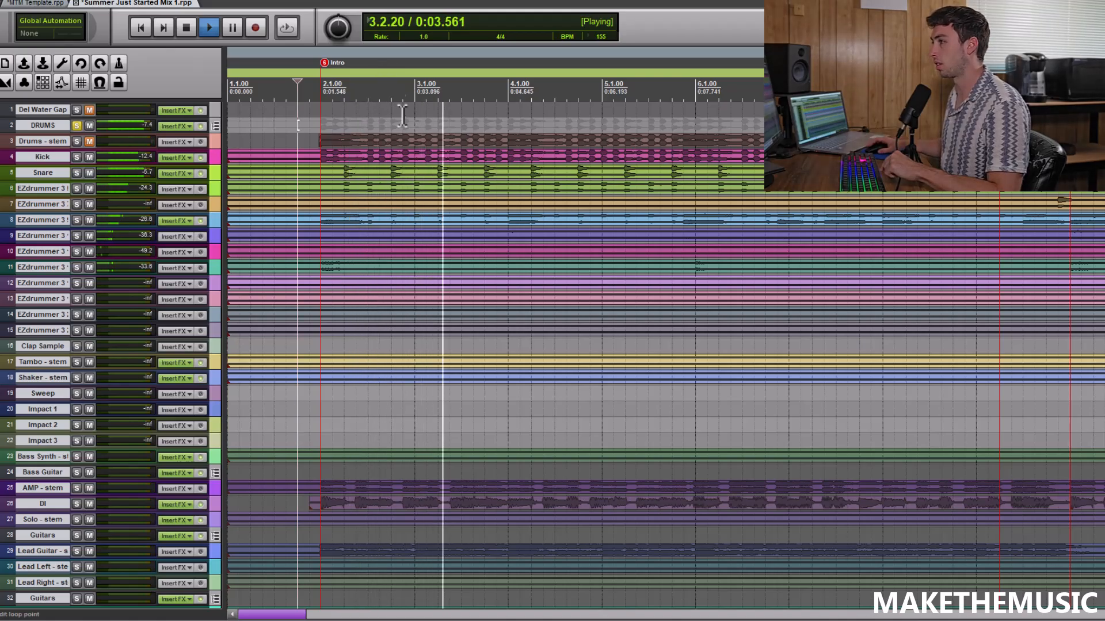
pyautogui.scroll(-6, 406, 109)
pyautogui.press('space')
pyautogui.click(77, 126)
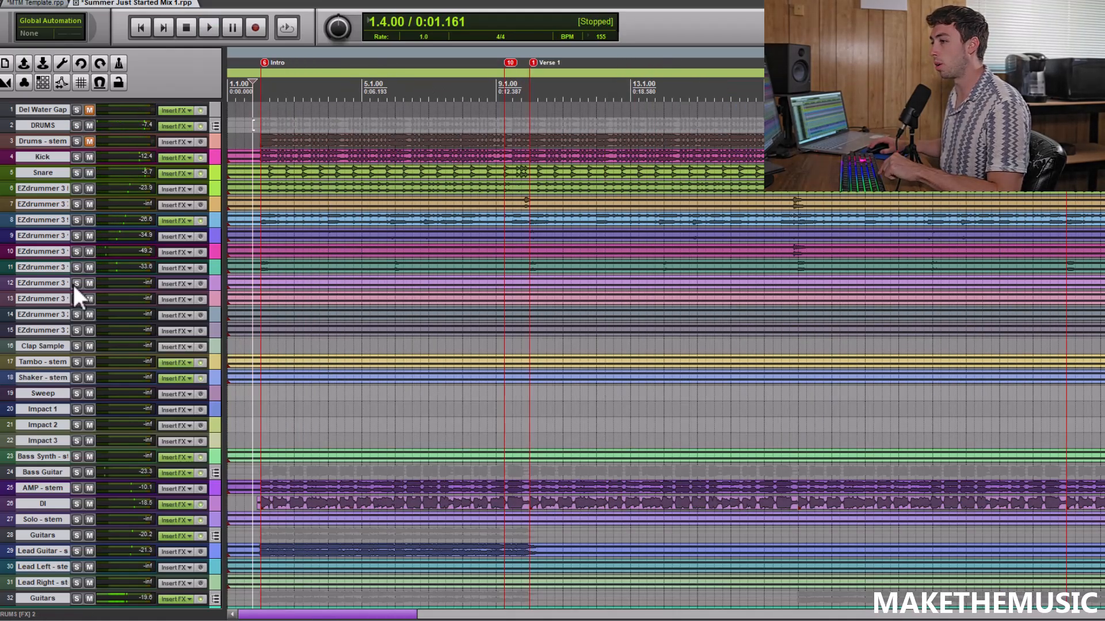
# Listen to the Bass Guitar folder track soloed over the intro, then stop and turn its solo off
pyautogui.click(77, 471)
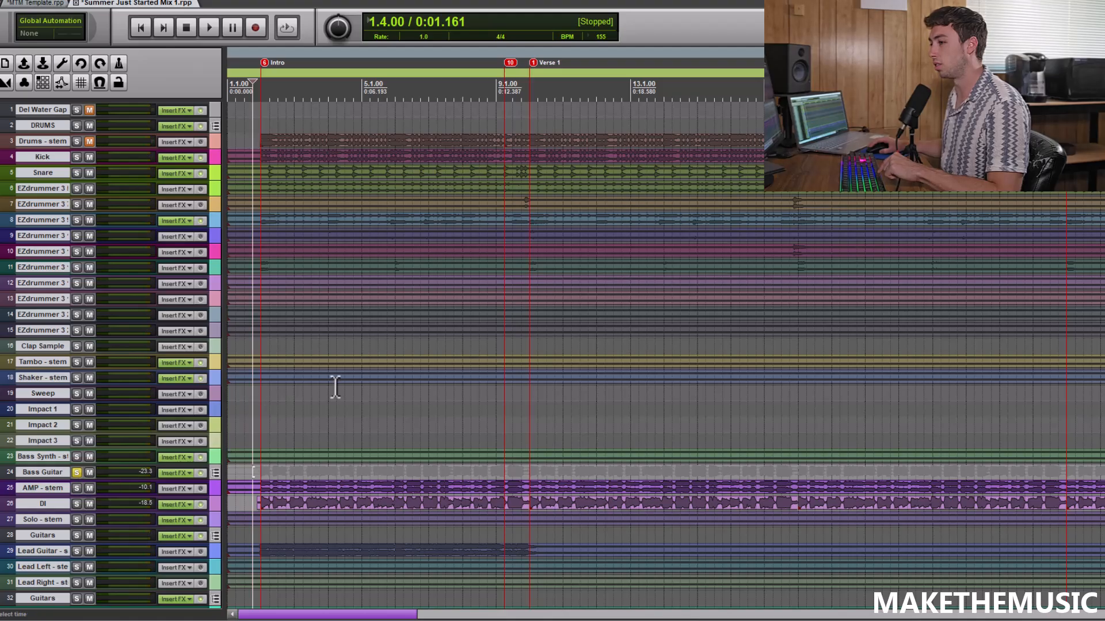
pyautogui.press('space')
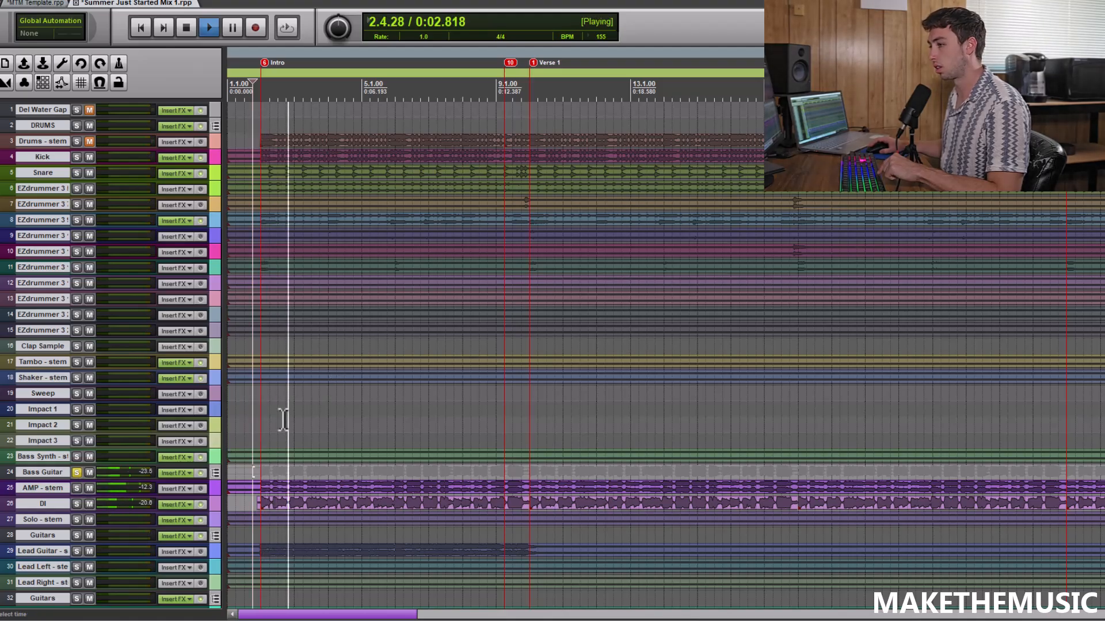
pyautogui.scroll(-4, 316, 406)
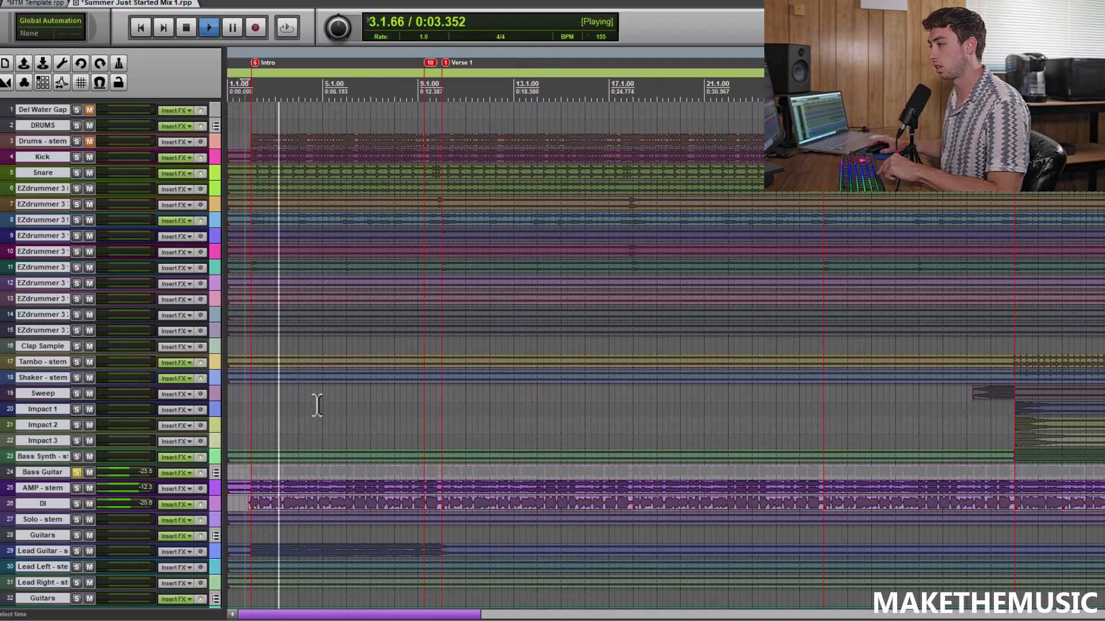
pyautogui.press('space')
pyautogui.click(77, 471)
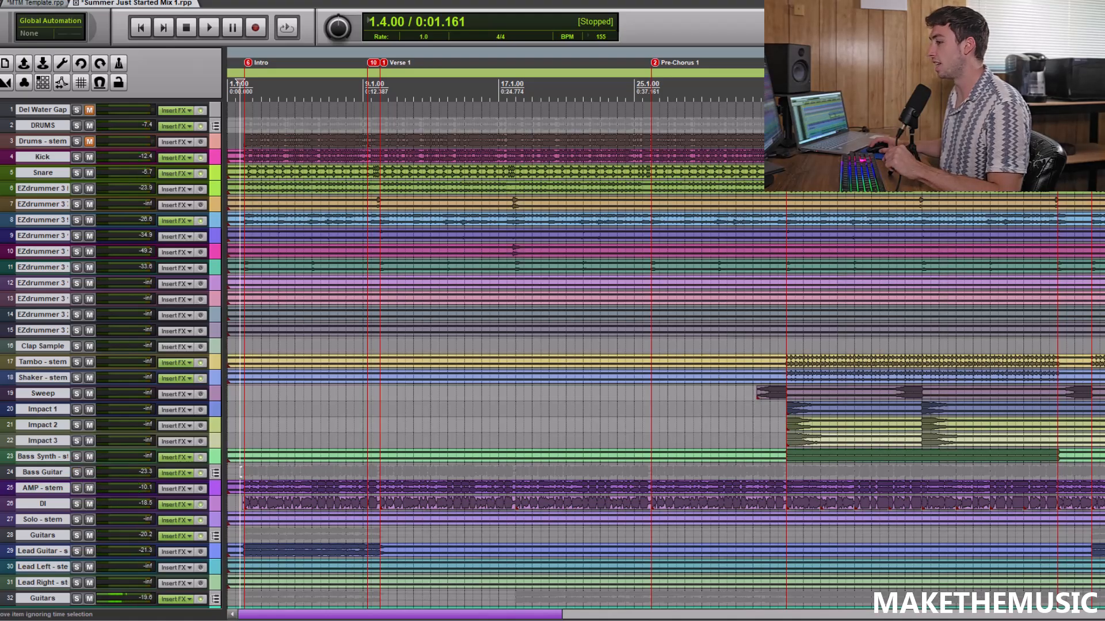
# Listen to the Guitars folder on track 28 soloed over the intro, then stop and turn its solo off
pyautogui.scroll(-3, 203, 457)
pyautogui.scroll(-1, 111, 410)
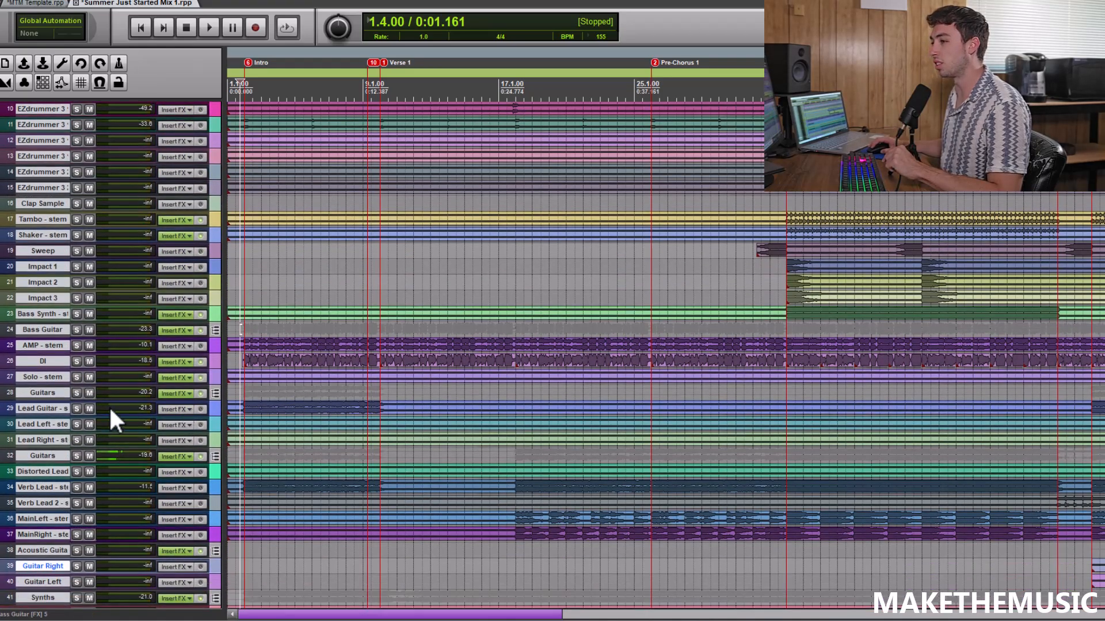
pyautogui.click(76, 393)
pyautogui.scroll(2, 400, 237)
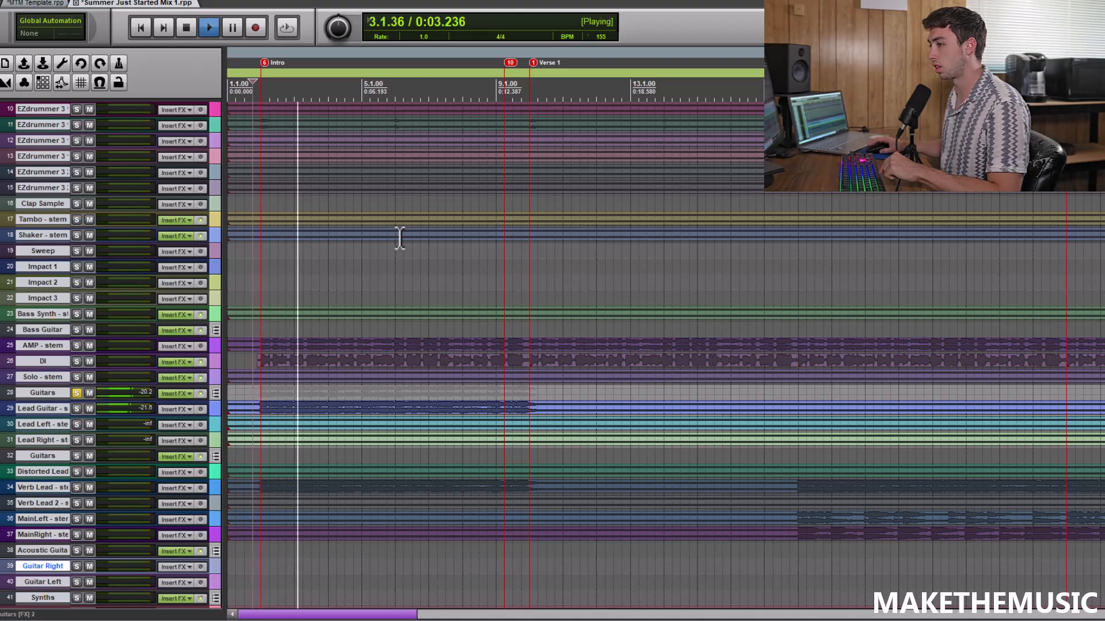
pyautogui.press('space')
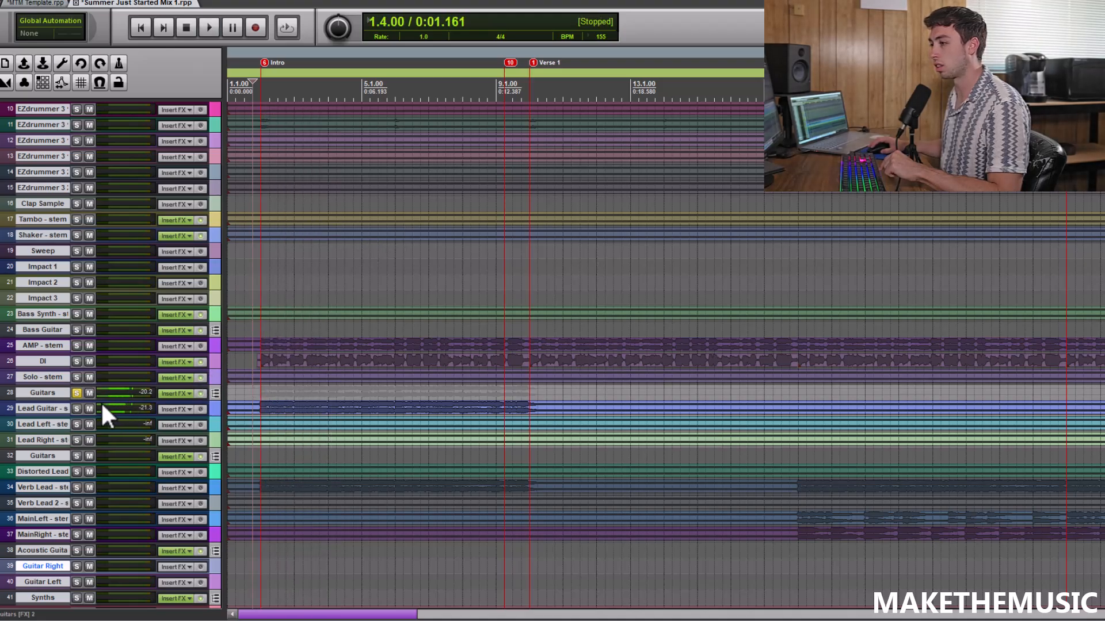
pyautogui.click(76, 393)
# Listen to the Synths folder track soloed over the intro, then stop and turn its solo off
pyautogui.scroll(-8, 1100, 413)
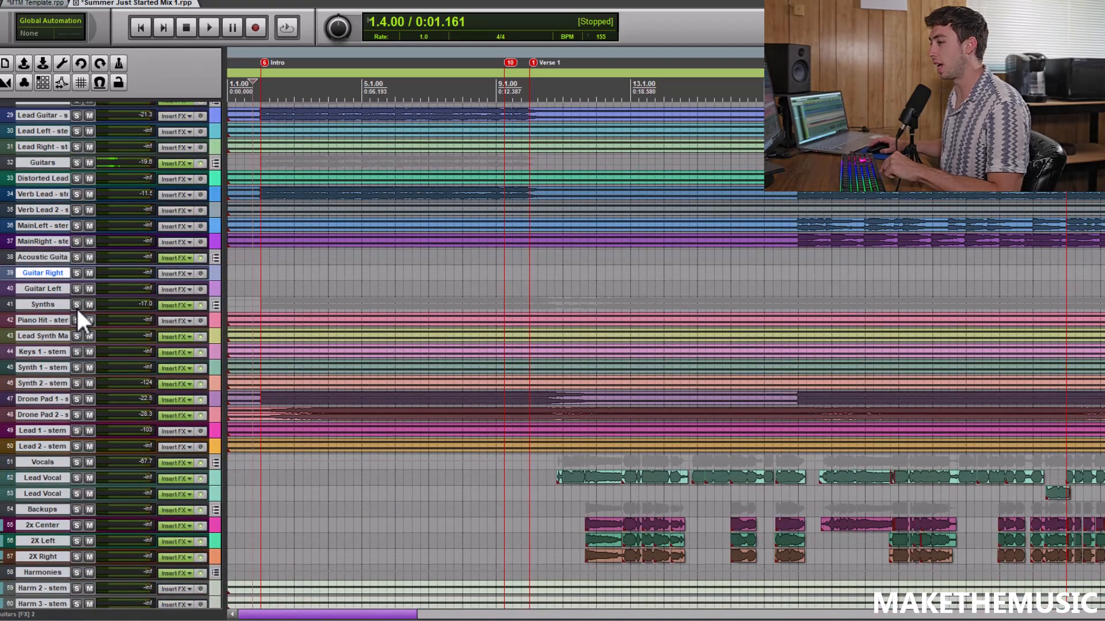
pyautogui.click(77, 304)
pyautogui.scroll(3, 291, 264)
pyautogui.press('space')
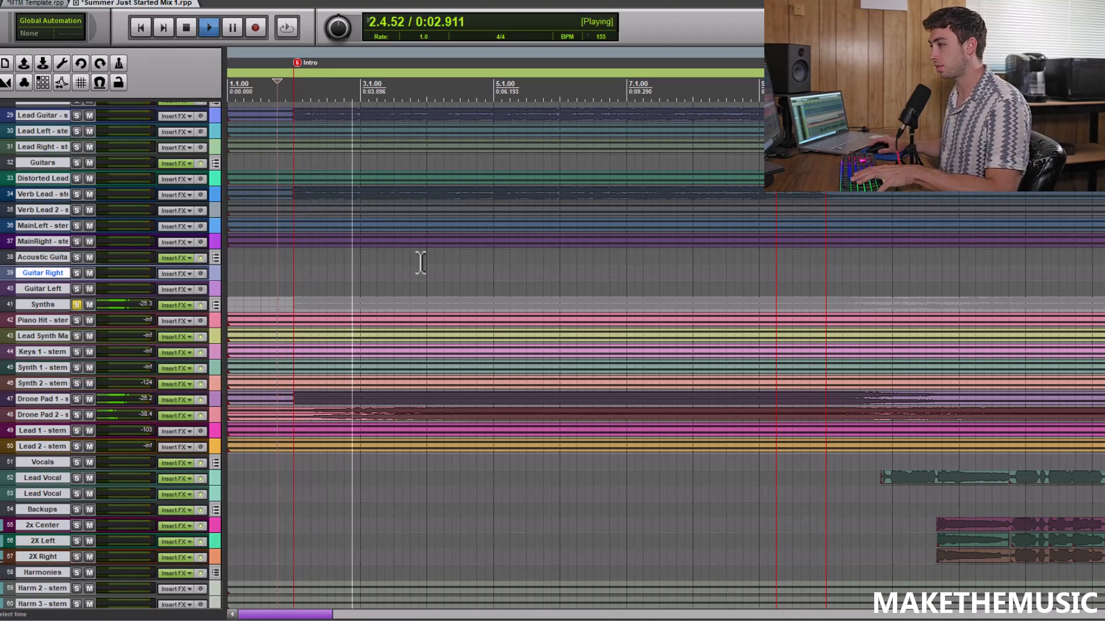
pyautogui.scroll(-6, 421, 262)
pyautogui.press('space')
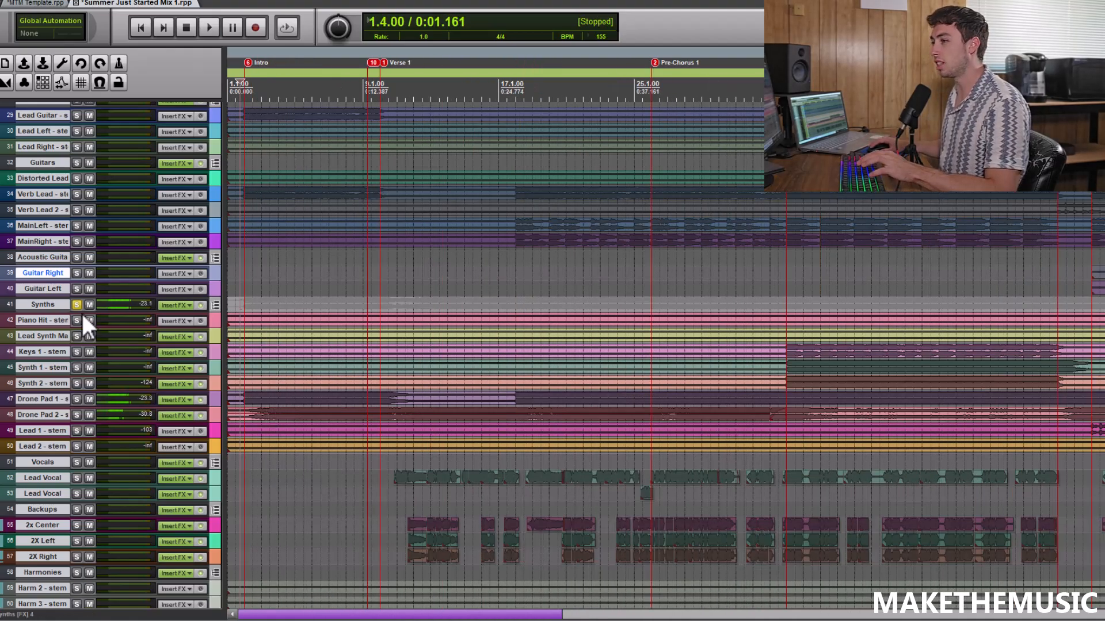
pyautogui.click(79, 304)
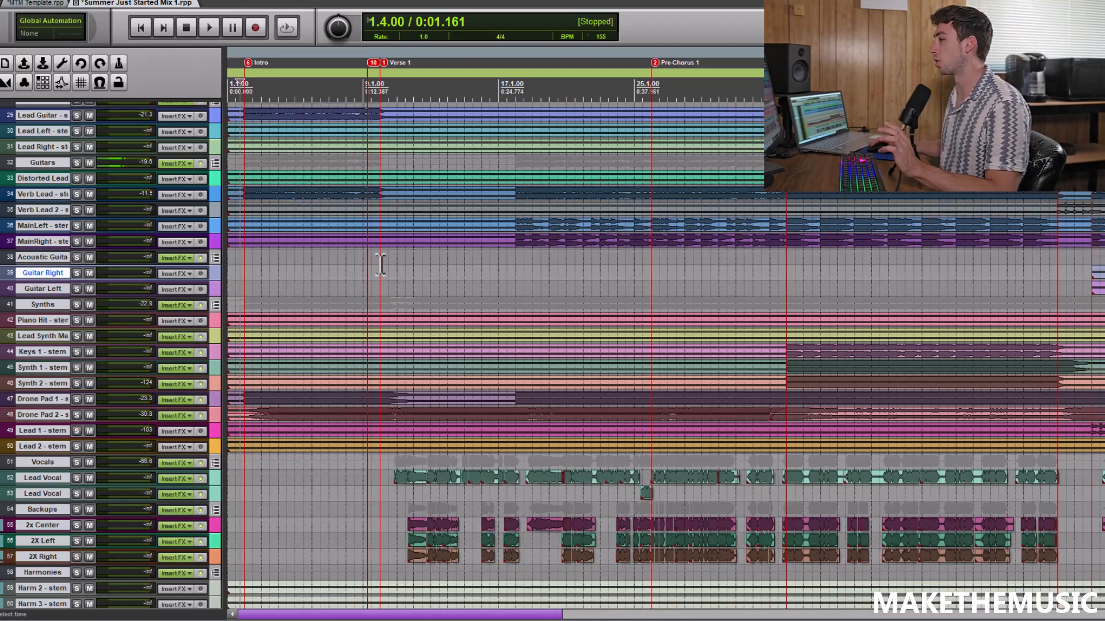
# Listen to the MainLeft and MainRight guitar stems soloed together from 17.3.00 in Verse 1, then stop and turn both solos off
pyautogui.scroll(3, 443, 322)
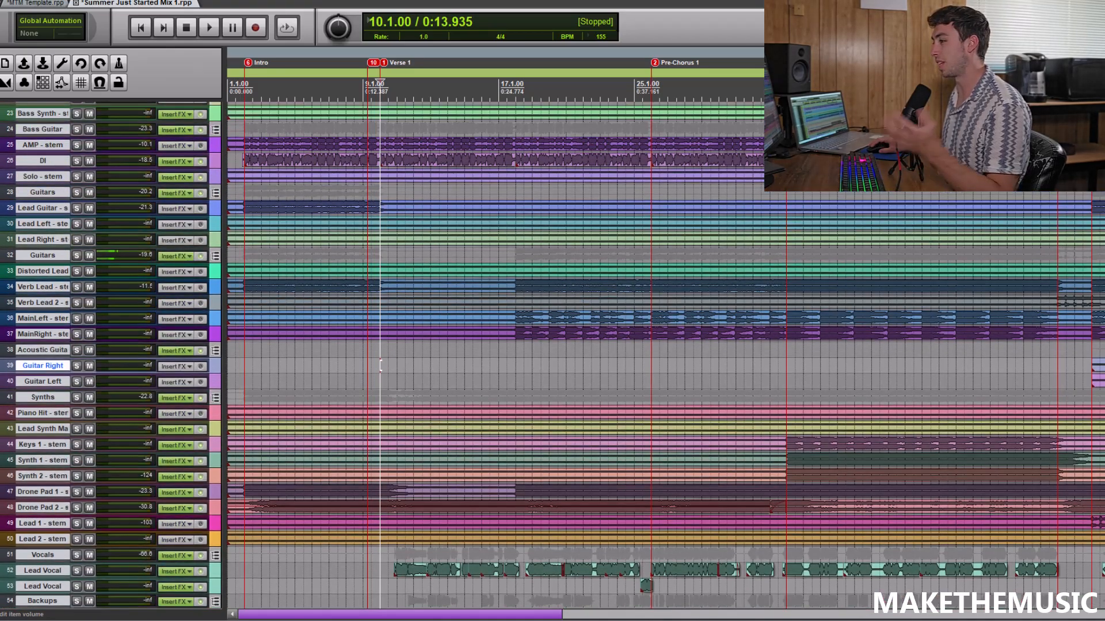
pyautogui.click(506, 378)
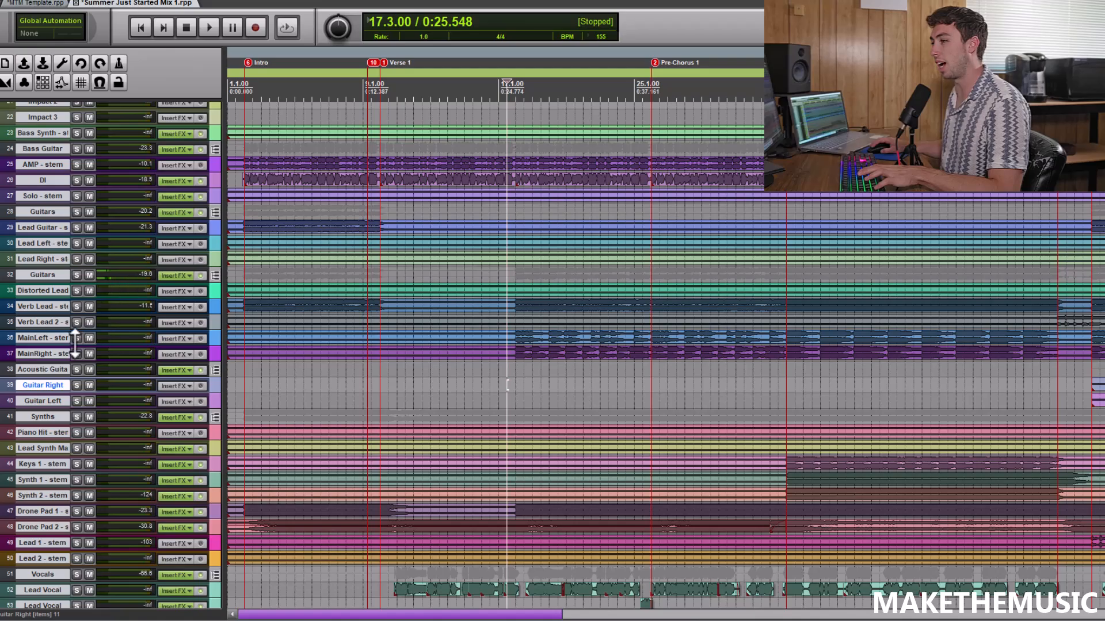
pyautogui.moveTo(76, 339); pyautogui.dragTo(77, 354)
pyautogui.scroll(2, 670, 367)
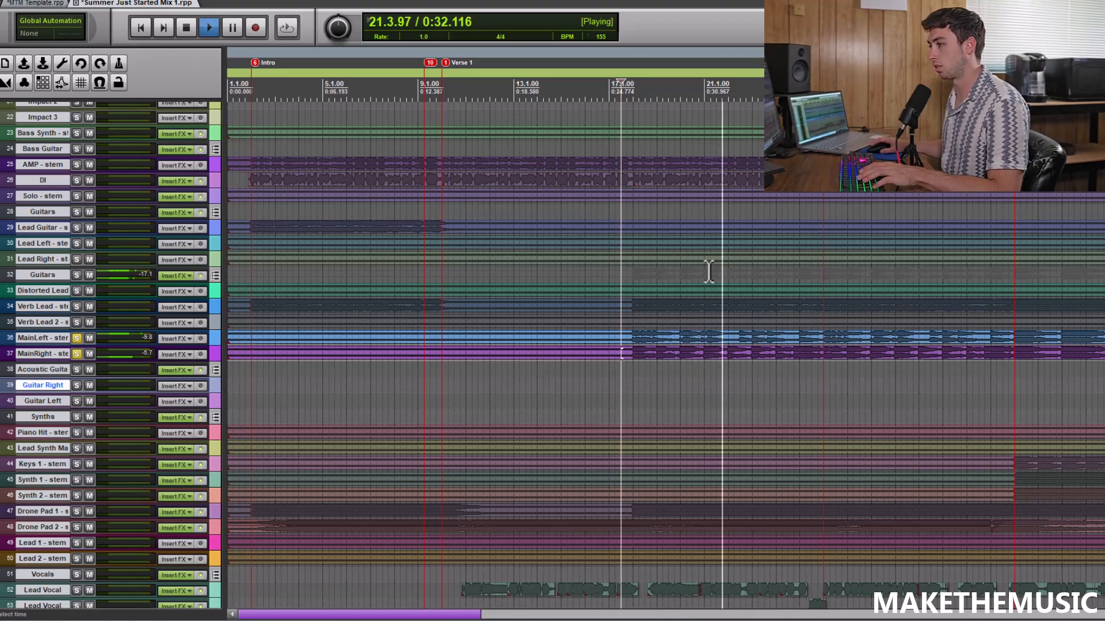
pyautogui.scroll(-3, 707, 271)
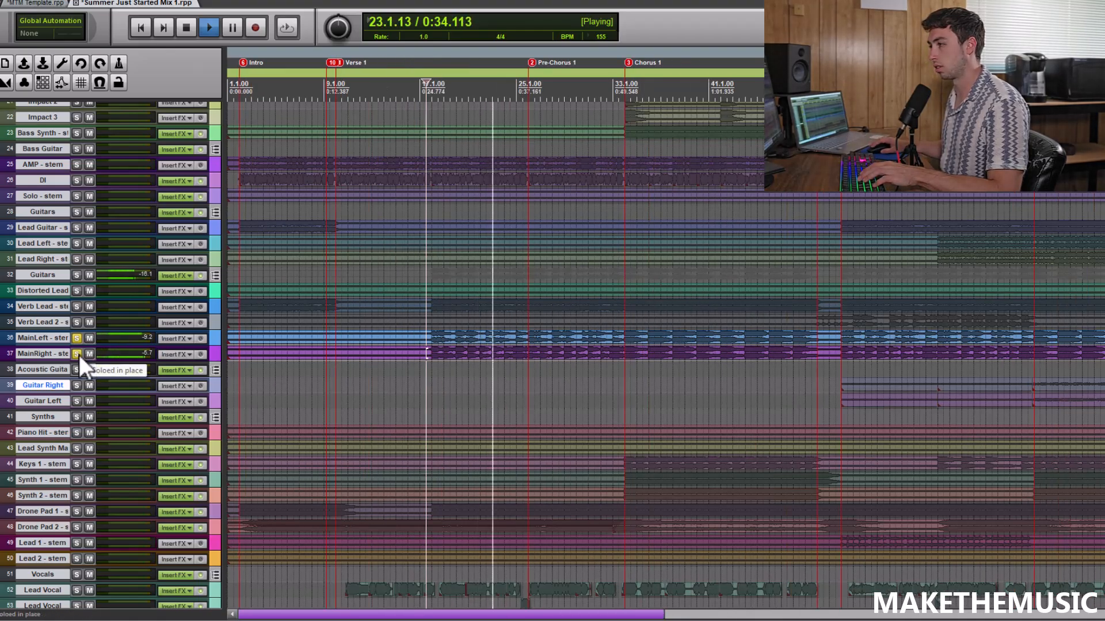
pyautogui.press('space')
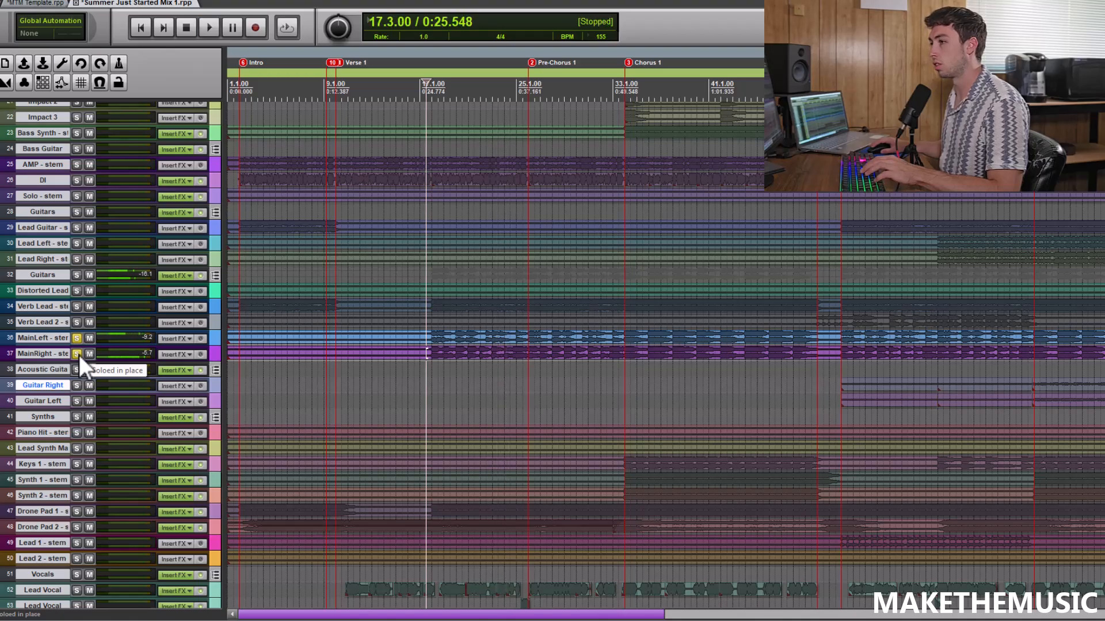
pyautogui.click(77, 354)
pyautogui.click(78, 336)
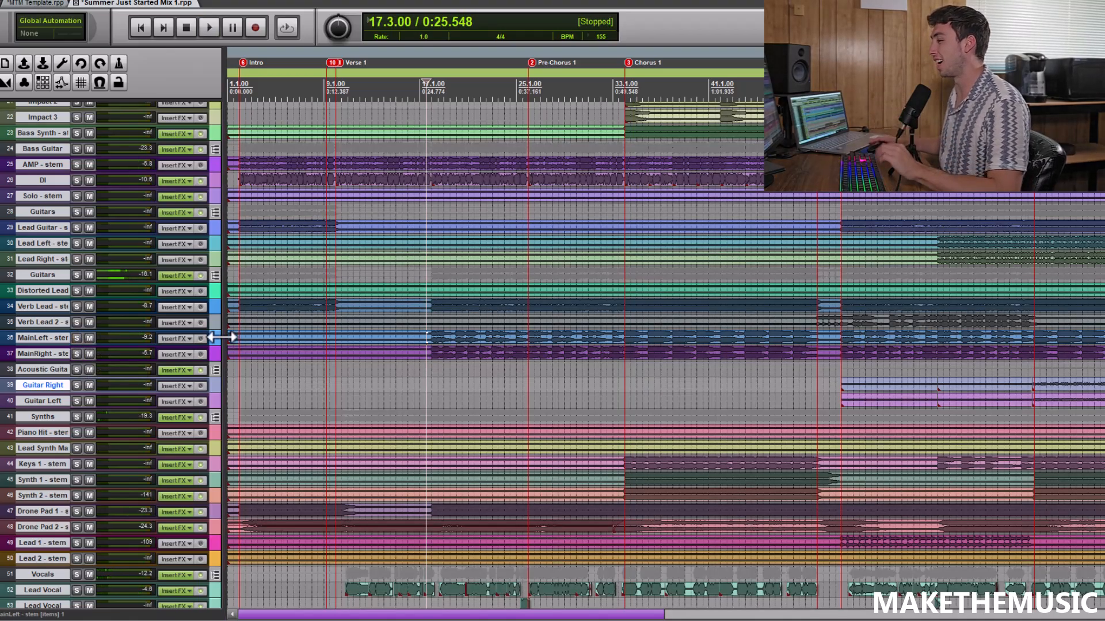
# Listen to the Drone Pad 1 and Drone Pad 2 stems soloed together from 17.3.00 in Verse 1, then stop and turn both solos off
pyautogui.scroll(2, 857, 320)
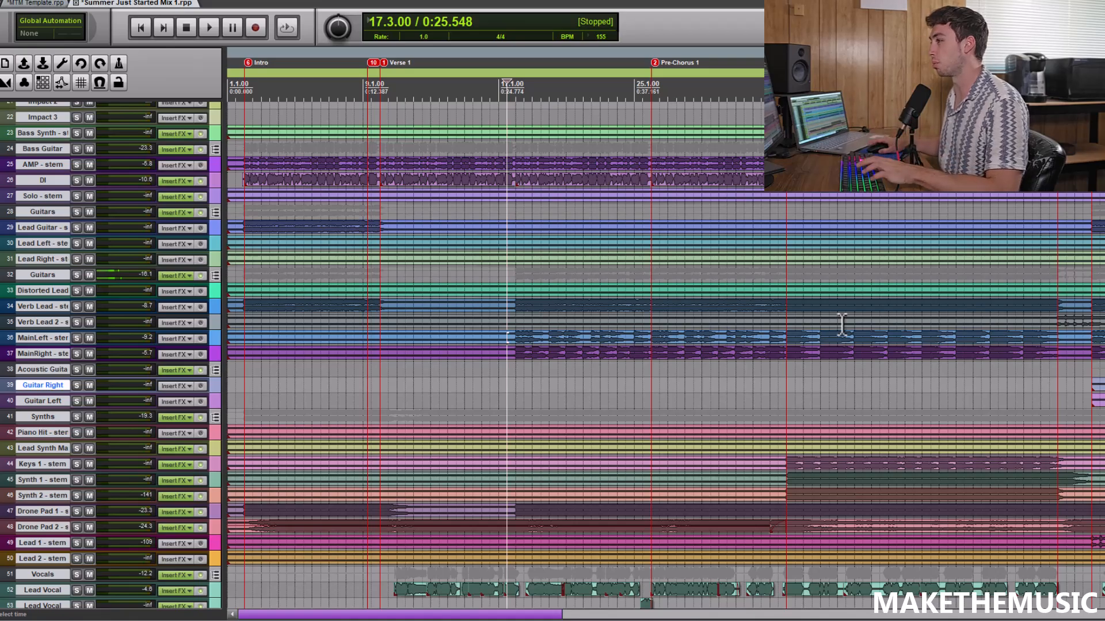
pyautogui.scroll(-2, 583, 325)
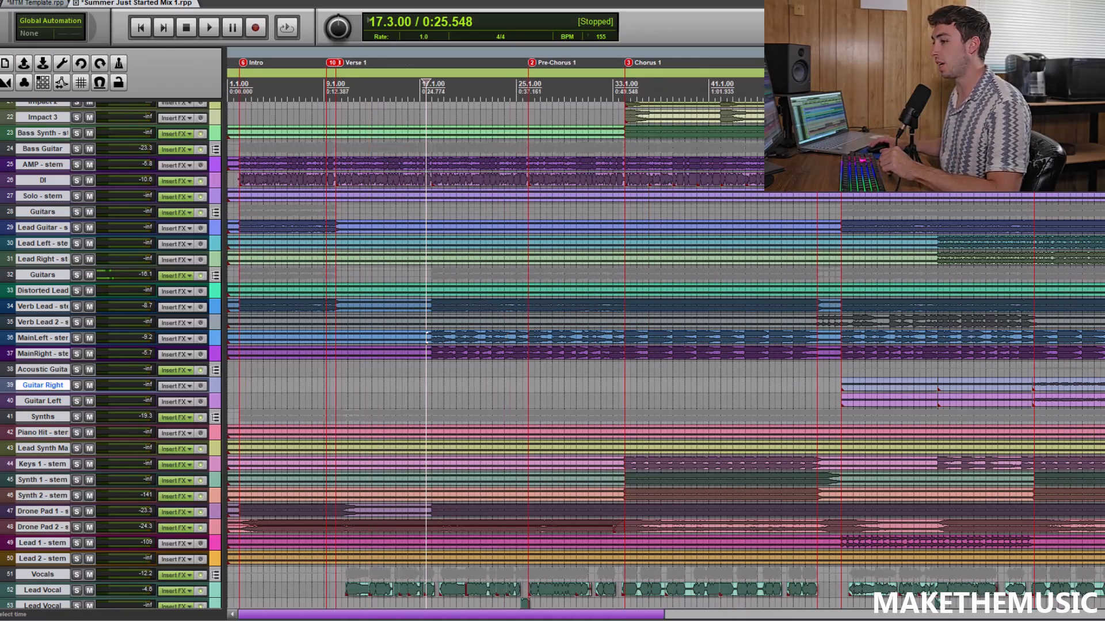
pyautogui.scroll(-4, 960, 360)
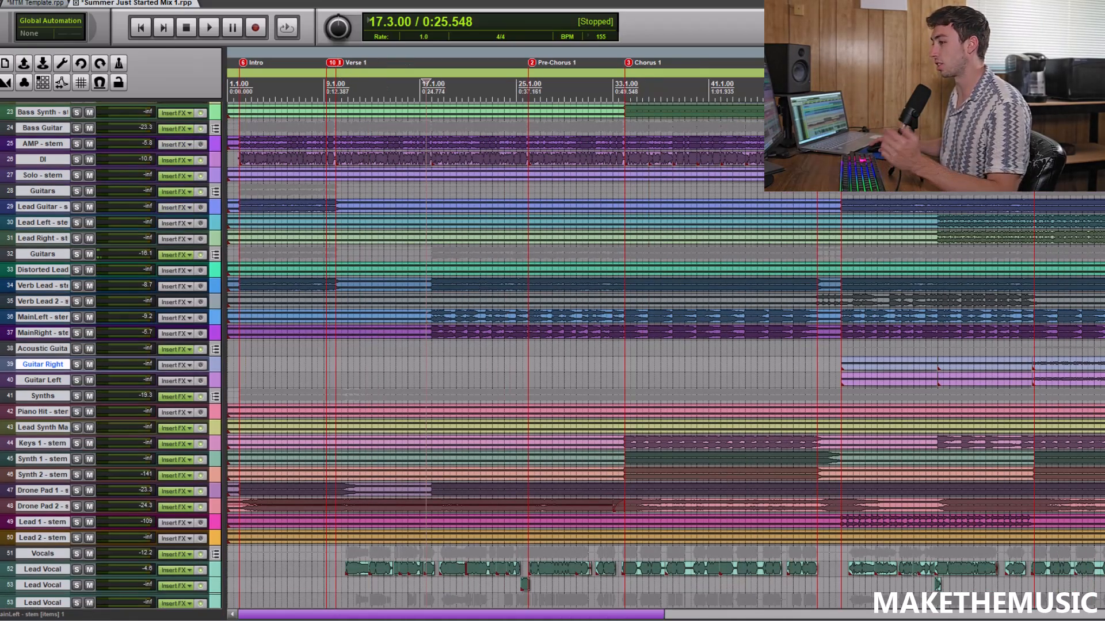
pyautogui.click(75, 436)
pyautogui.click(77, 420)
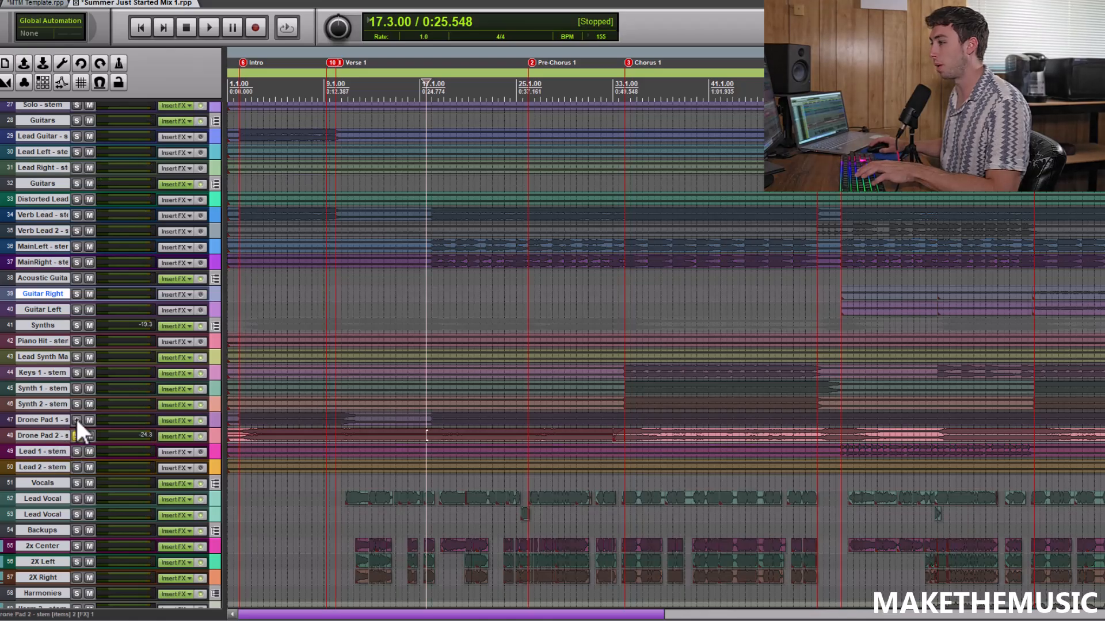
pyautogui.scroll(3, 587, 309)
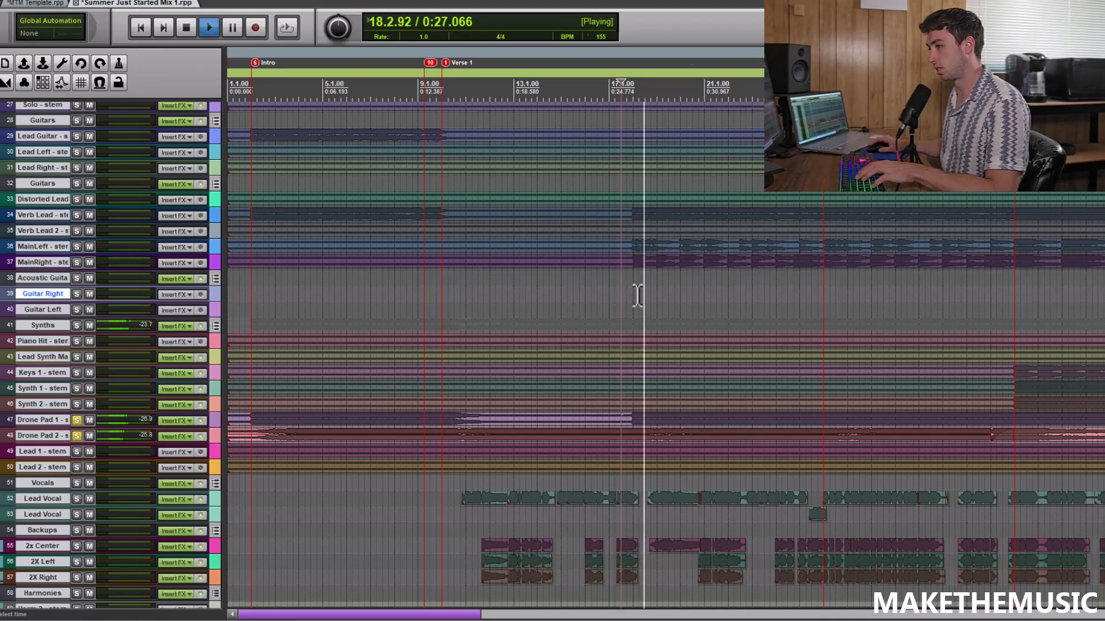
pyautogui.scroll(-4, 637, 298)
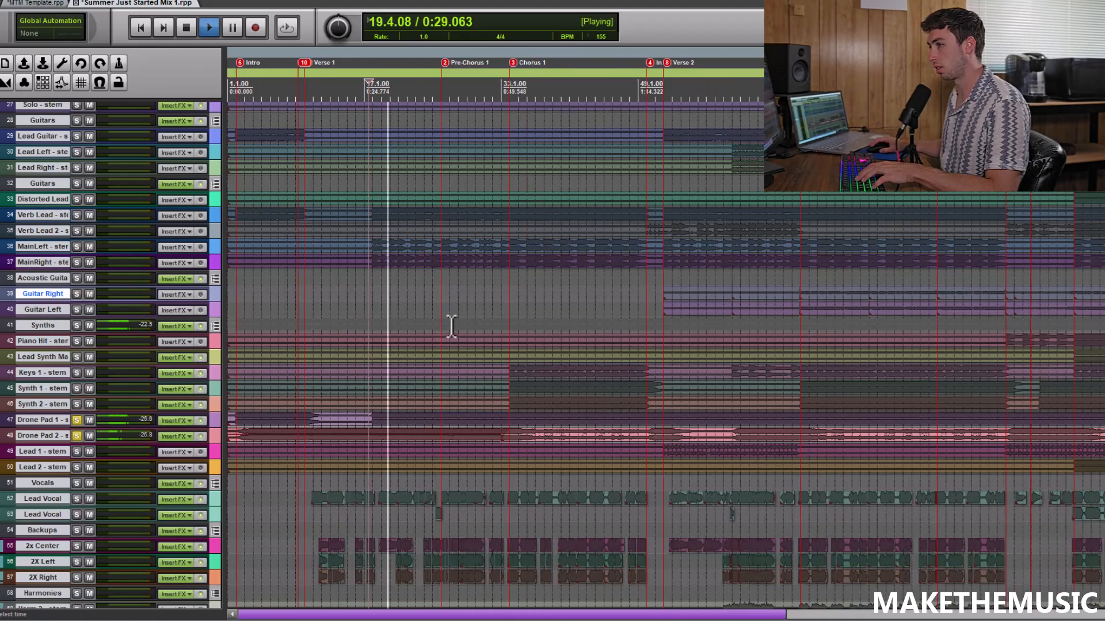
pyautogui.press('space')
pyautogui.click(77, 419)
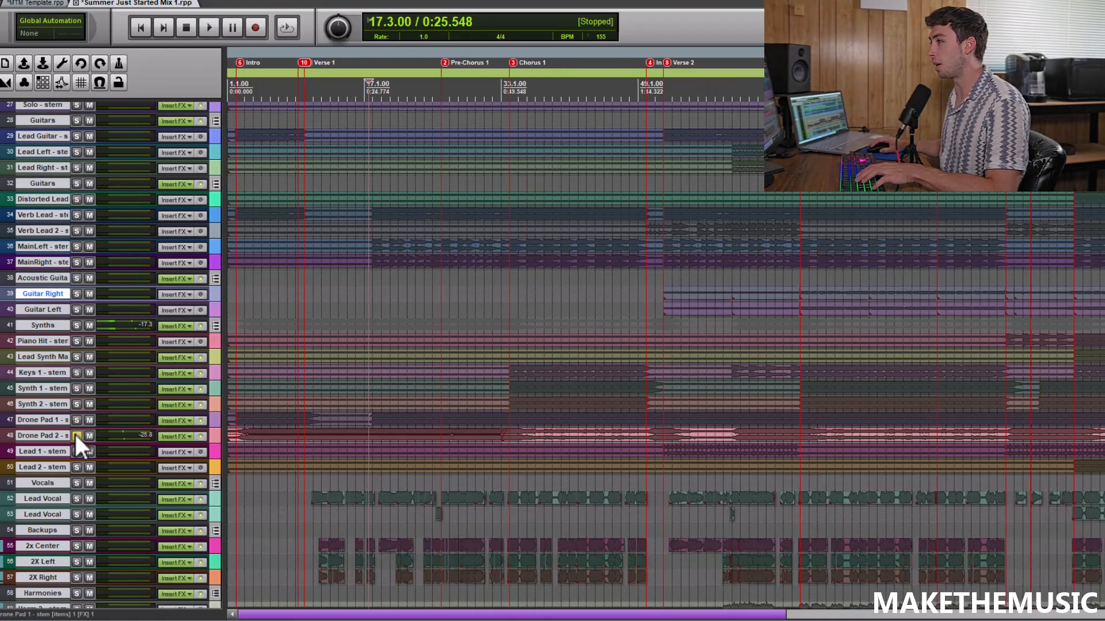
pyautogui.click(76, 435)
# Listen to the Bass Synth stem soloed from 33.1.00 into Chorus 1, briefly adding the Bass Guitar folder, then stop and turn both solos off
pyautogui.scroll(3, 498, 293)
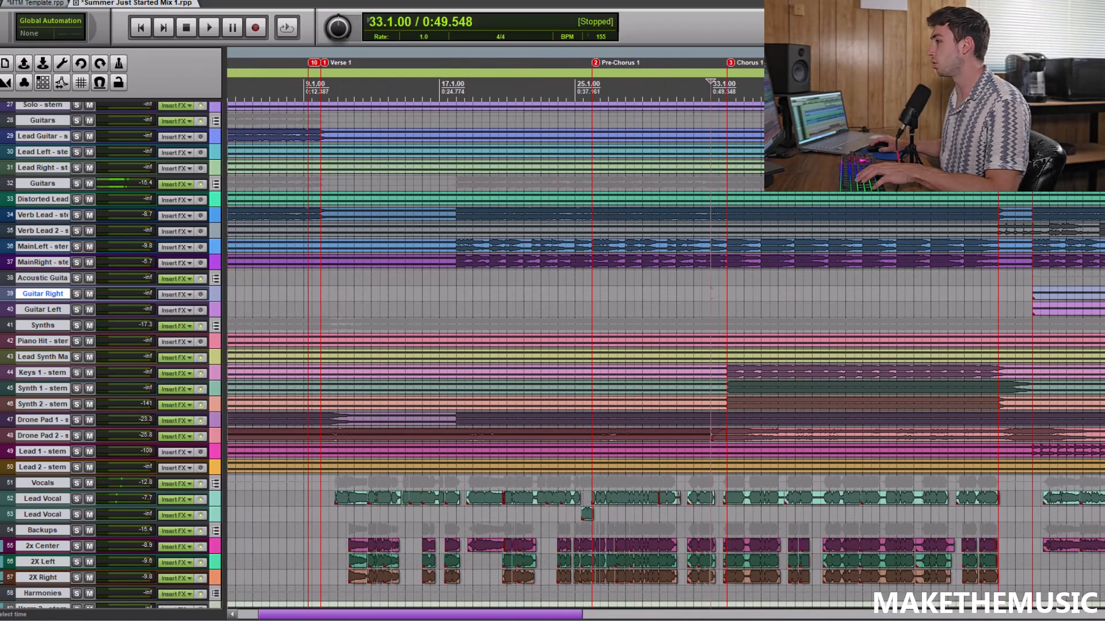
pyautogui.scroll(4, 151, 302)
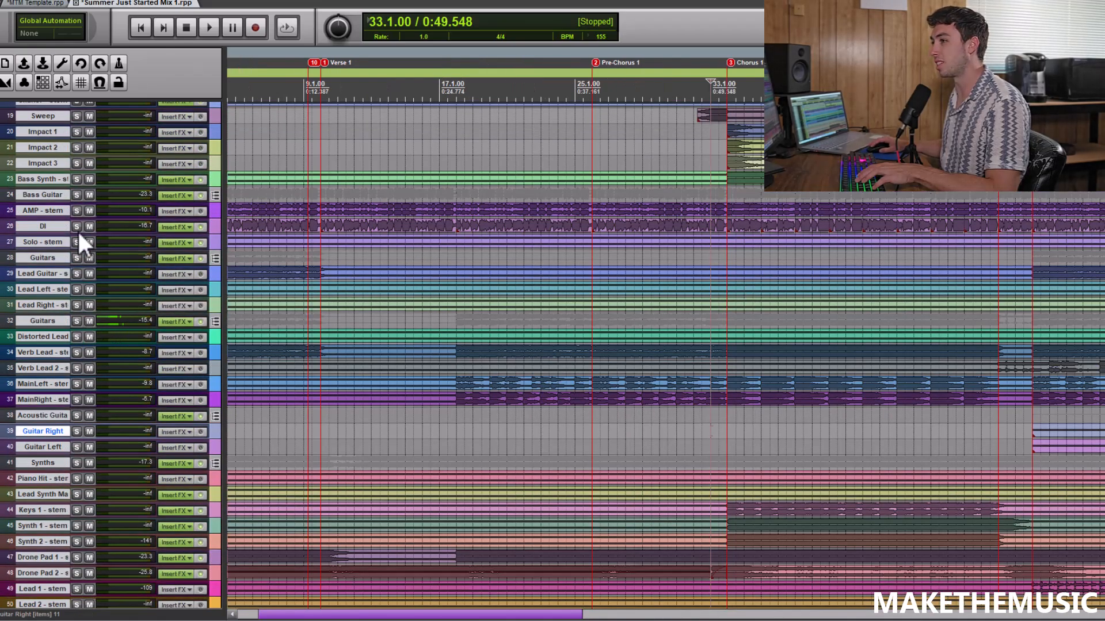
pyautogui.click(77, 179)
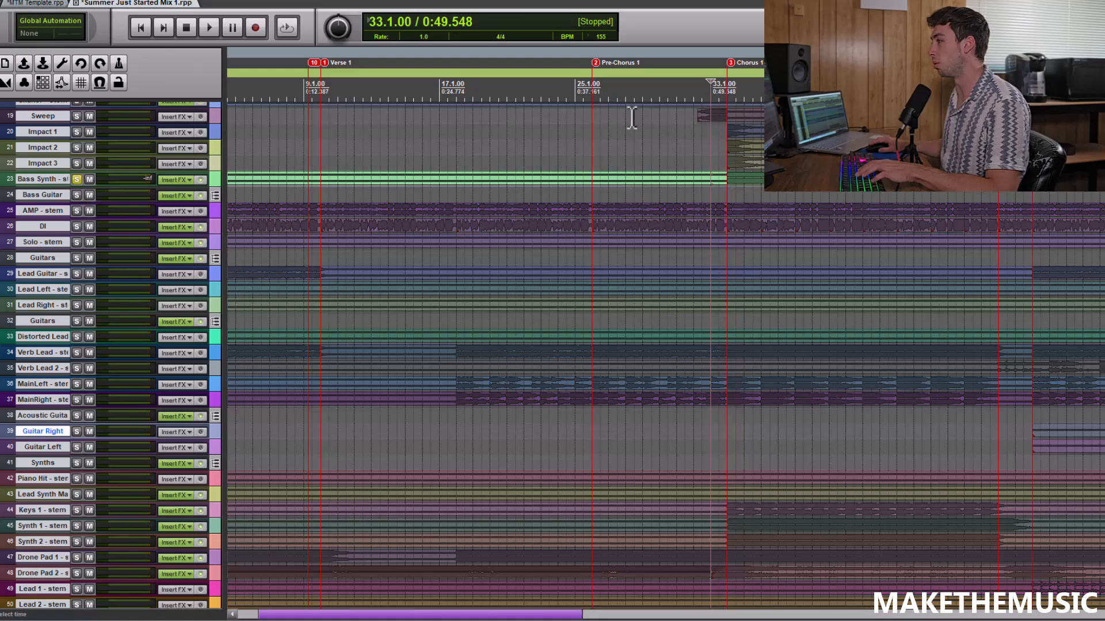
pyautogui.scroll(3, 687, 151)
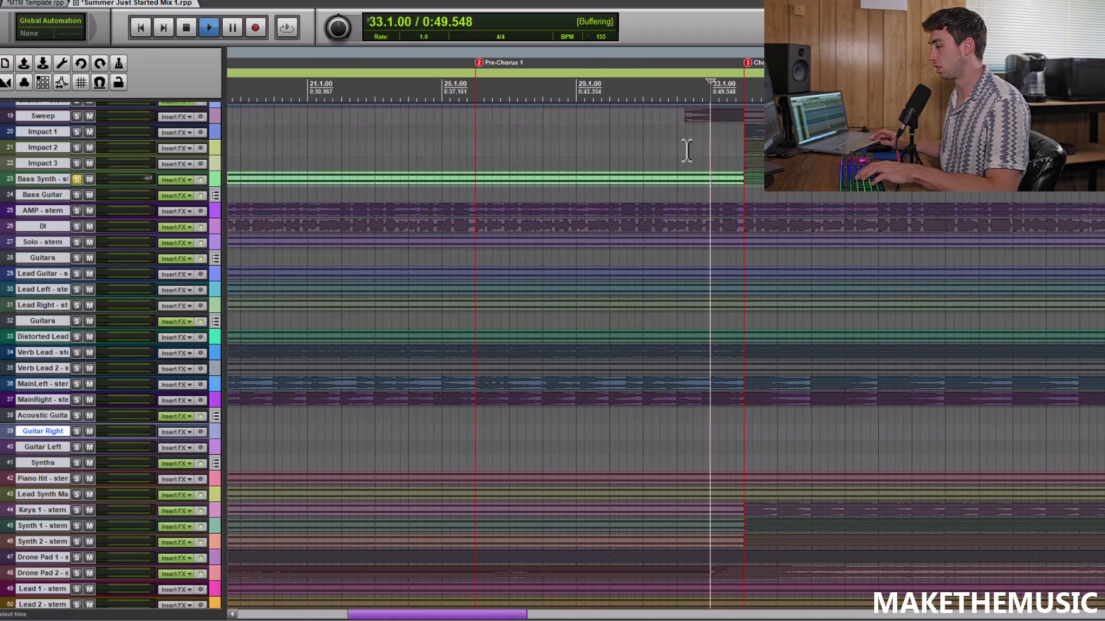
pyautogui.scroll(-4, 632, 153)
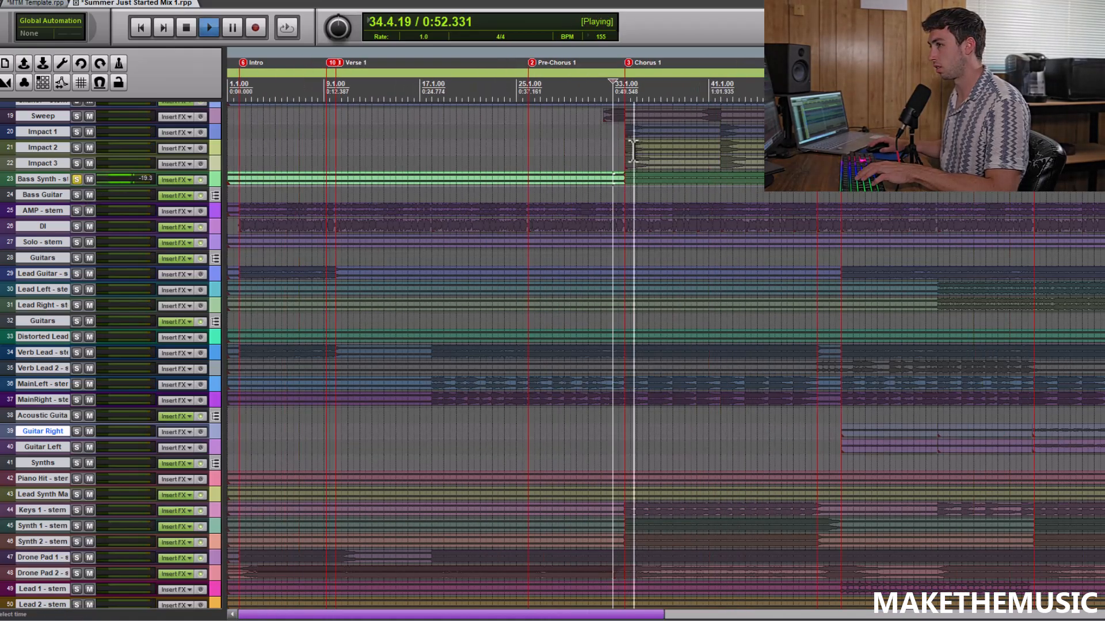
pyautogui.click(77, 196)
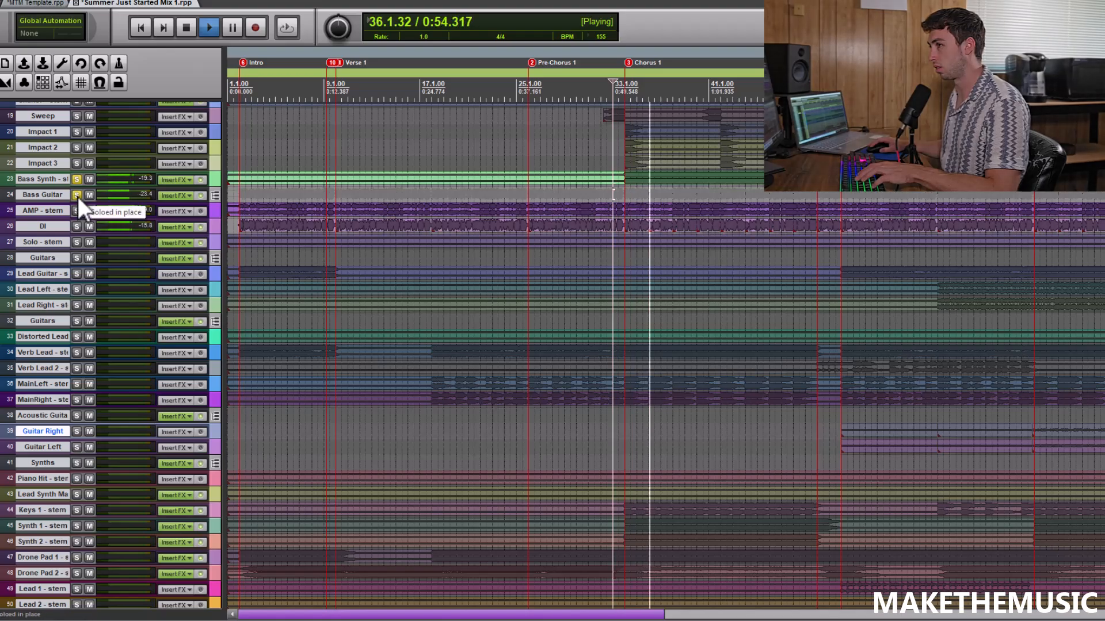
pyautogui.click(77, 196)
pyautogui.press('space')
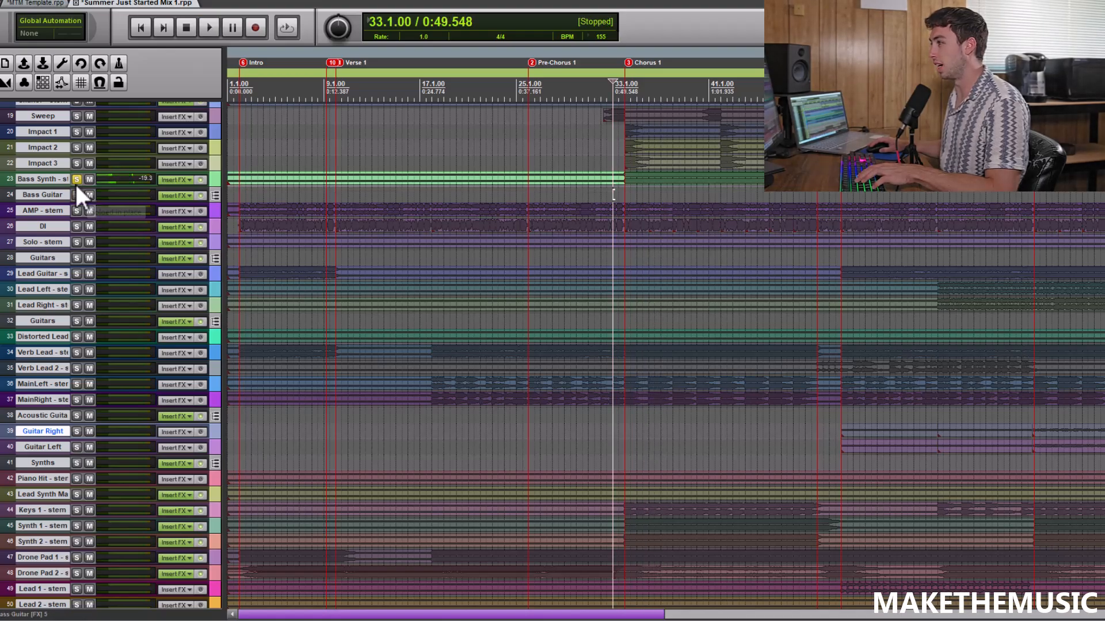
pyautogui.click(76, 179)
# Listen to the Sweep and Impact 1 to 3 tracks soloed together from 33.1.00 into Chorus 1, then stop and turn their solos off
pyautogui.scroll(5, 253, 261)
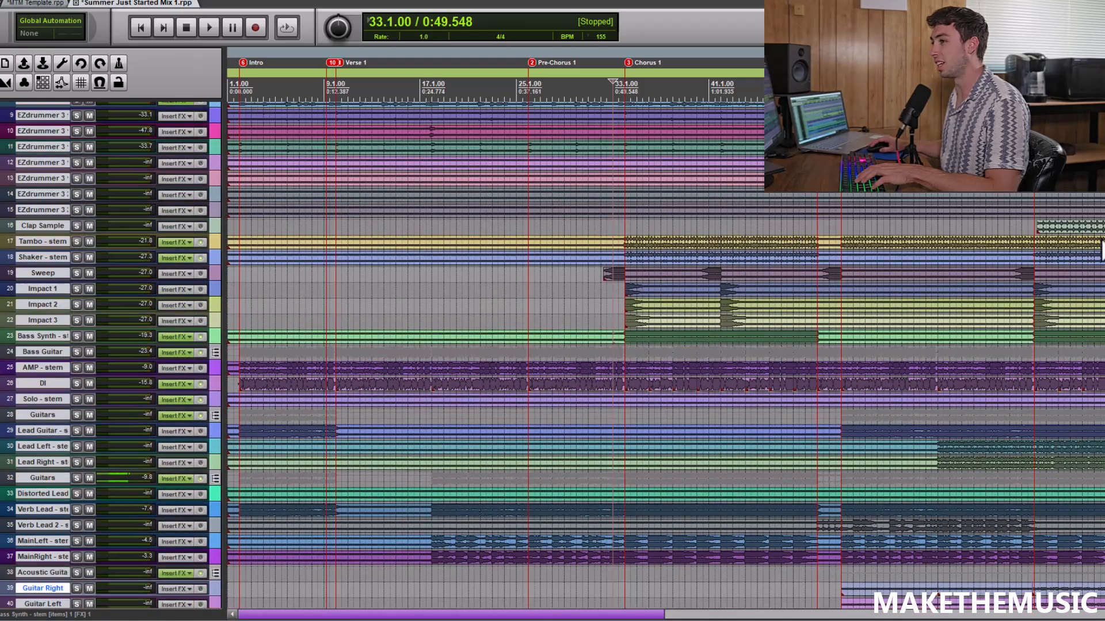
pyautogui.click(217, 271)
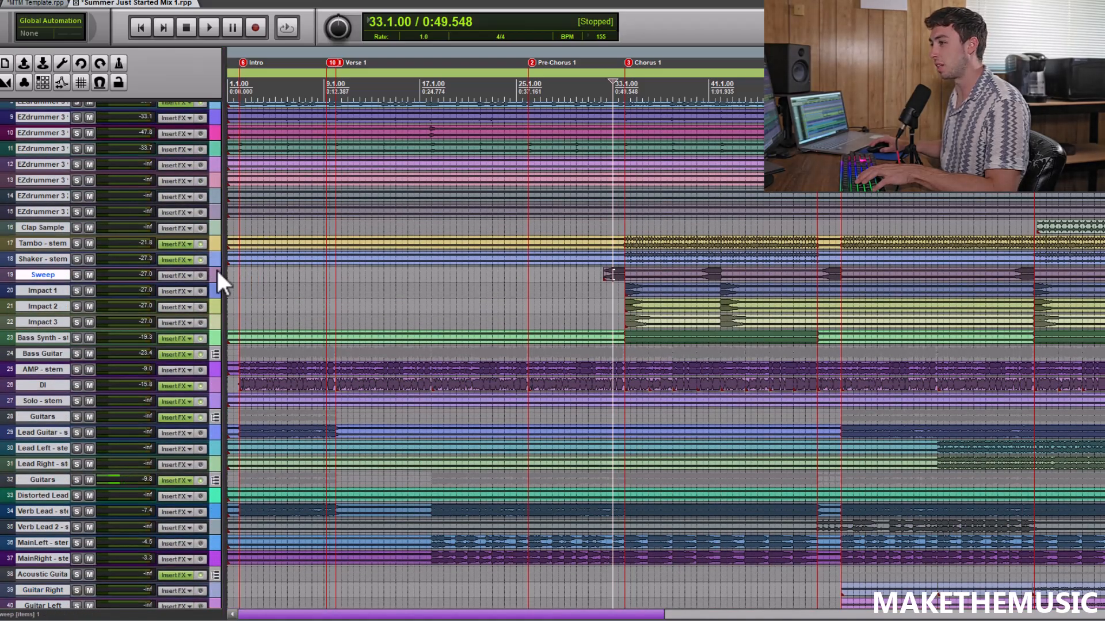
pyautogui.keyDown('shift'); pyautogui.click(208, 323); pyautogui.keyUp('shift')
pyautogui.click(77, 275)
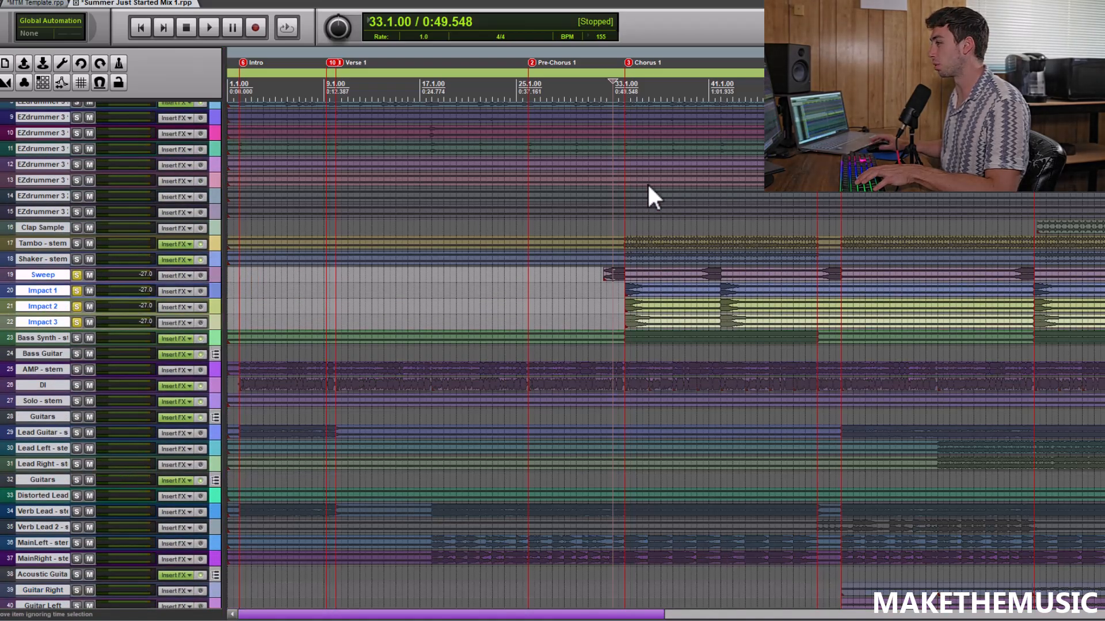
pyautogui.scroll(3, 737, 206)
pyautogui.press('space')
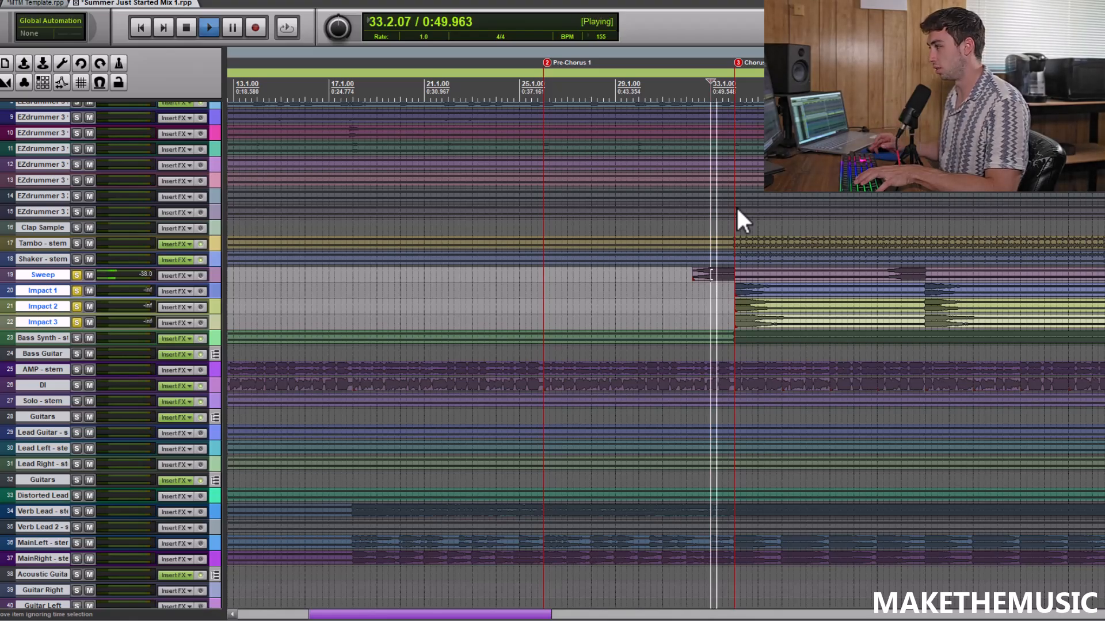
pyautogui.press('space')
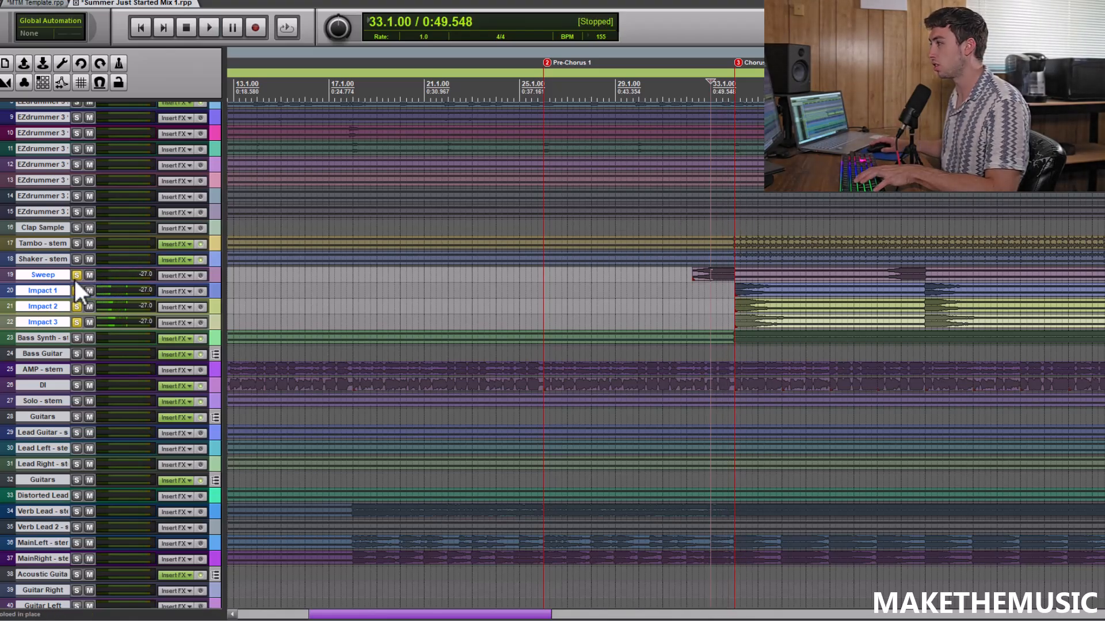
pyautogui.click(77, 276)
# Listen to the Tambo and Shaker stems soloed together from 33.3.00 into Chorus 1, then stop and turn both solos off
pyautogui.scroll(-3, 768, 228)
pyautogui.click(618, 221)
pyautogui.scroll(2, 620, 223)
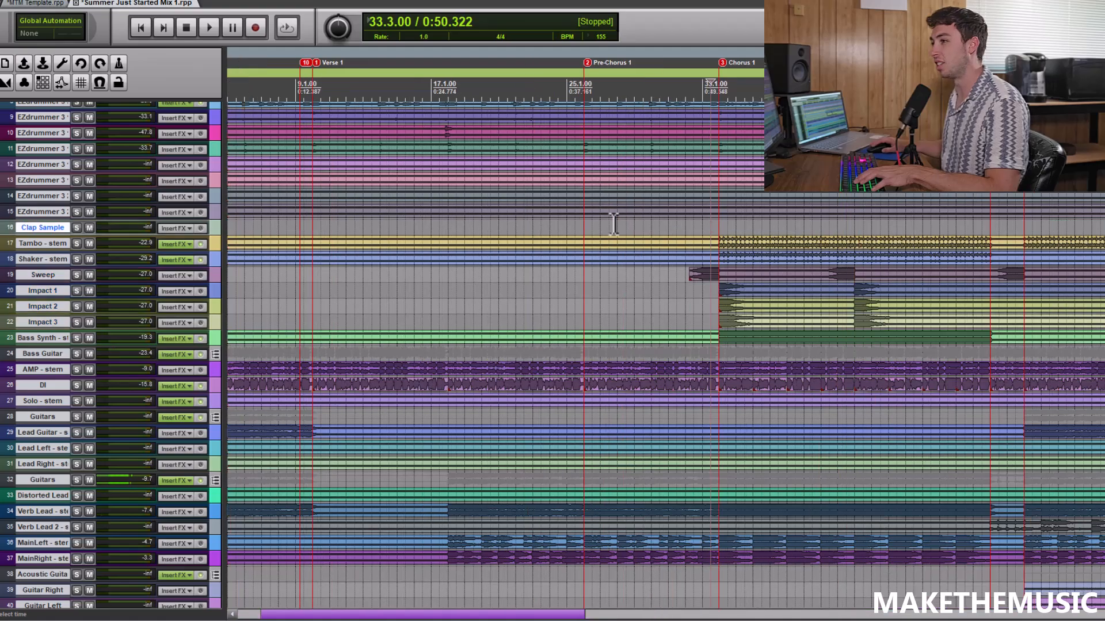
pyautogui.scroll(1, 95, 258)
pyautogui.click(78, 244)
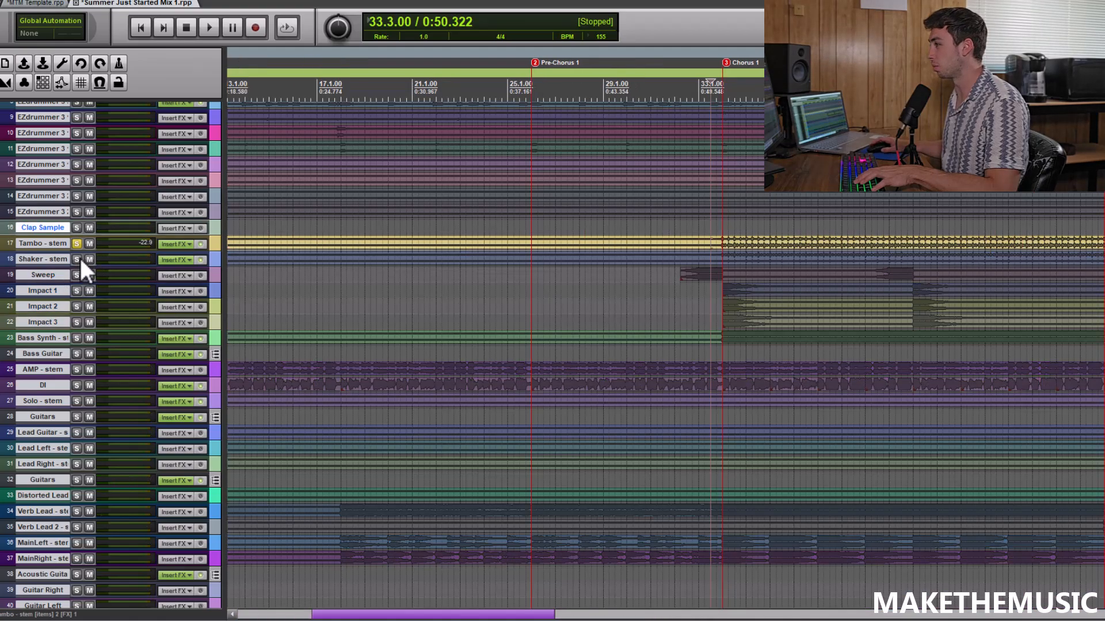
pyautogui.click(78, 259)
pyautogui.press('space')
pyautogui.scroll(-3, 699, 218)
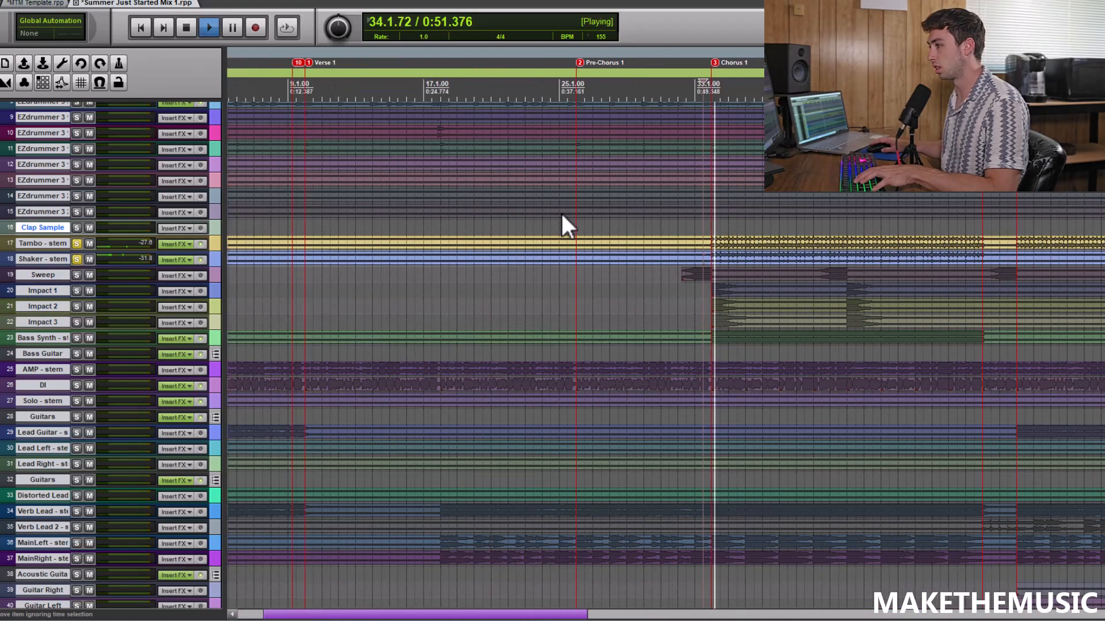
pyautogui.scroll(-3, 563, 215)
pyautogui.press('space')
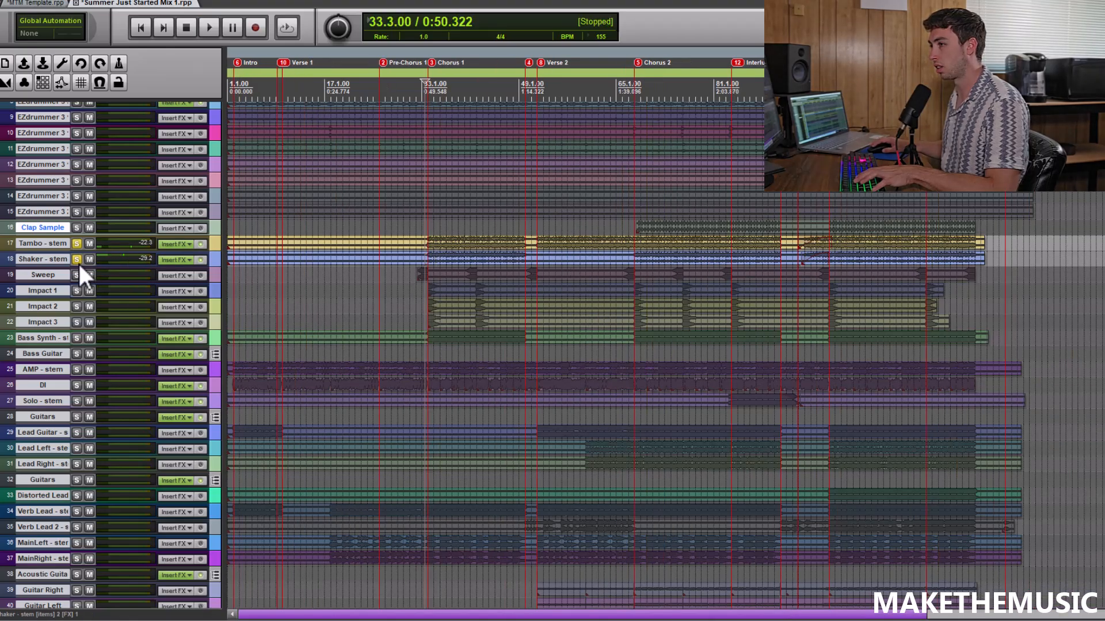
pyautogui.click(77, 260)
pyautogui.click(78, 244)
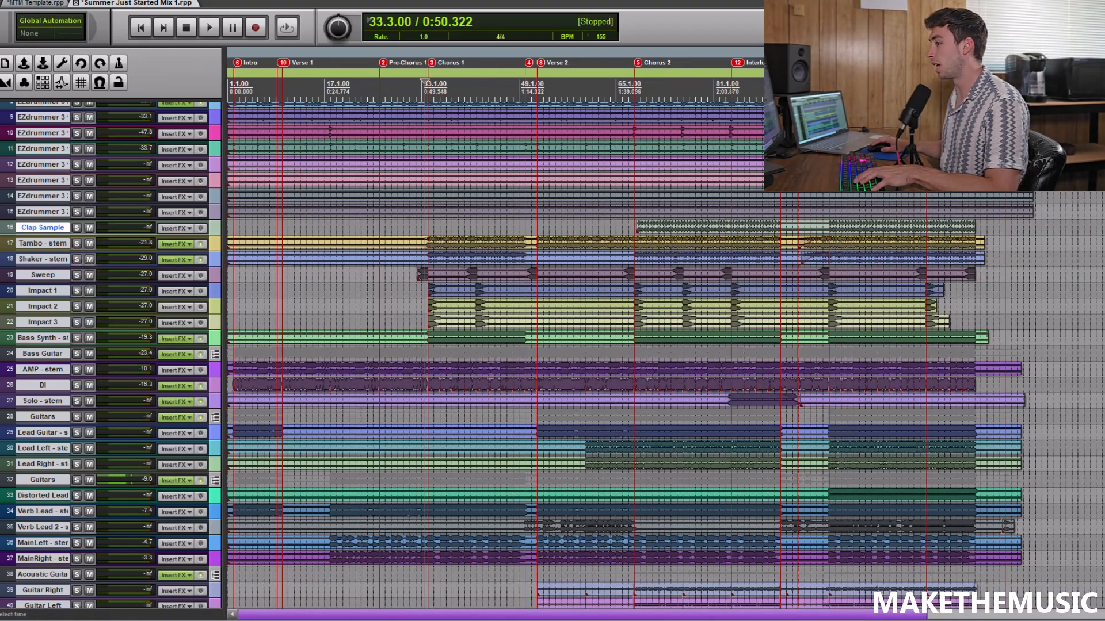
# Mute the Vocals folder track and listen to the Synths folder soloed from 33.3.00 into Chorus 1, then stop and turn its solo off
pyautogui.scroll(-10, 553, 356)
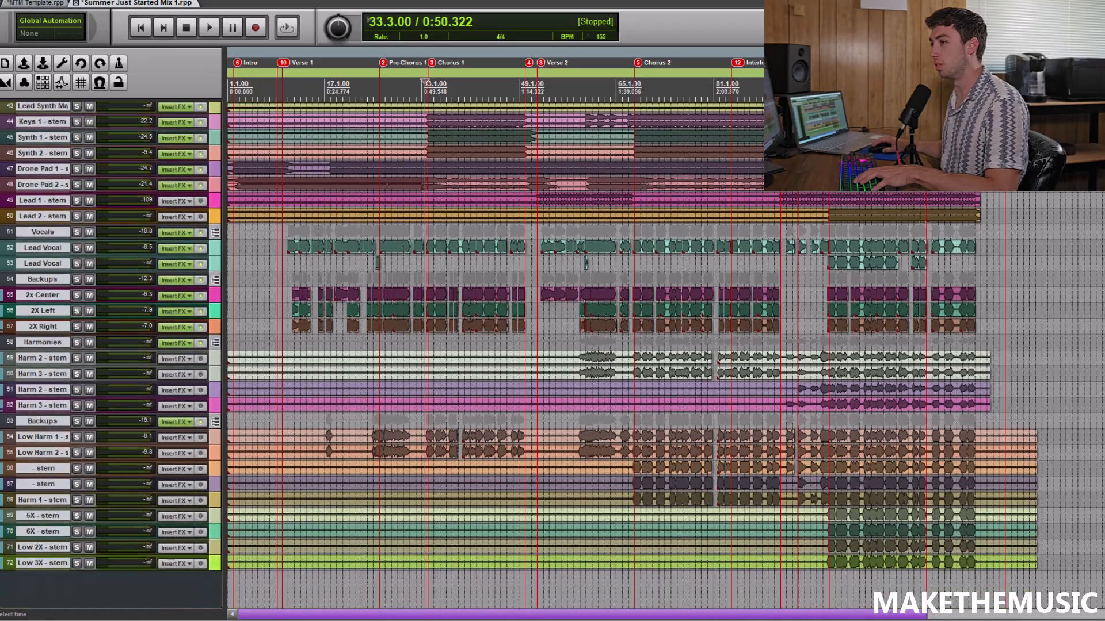
pyautogui.click(90, 232)
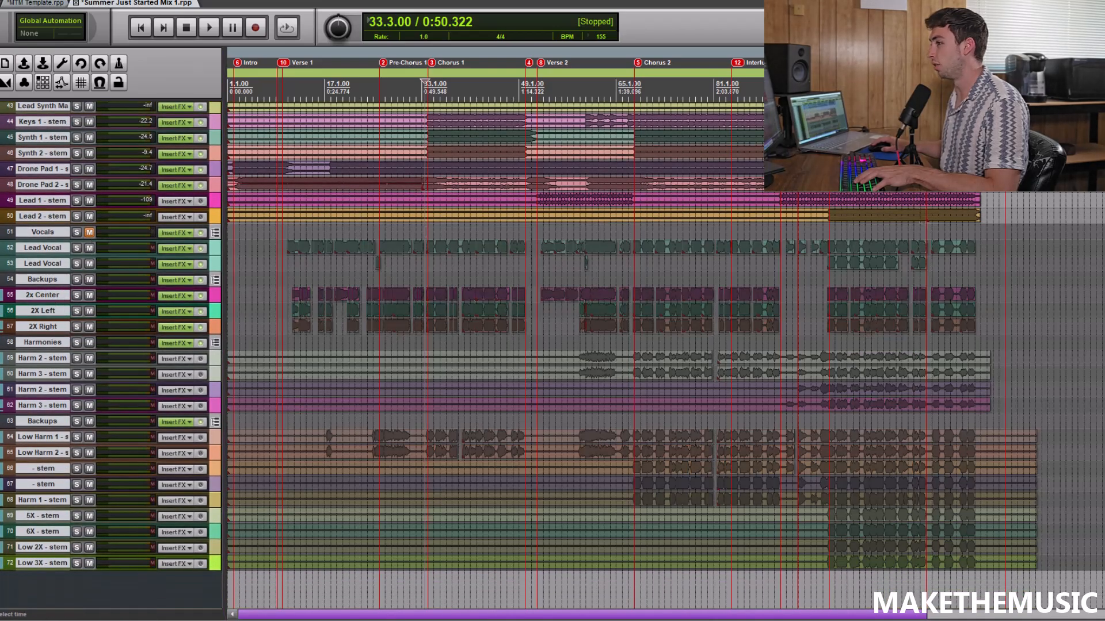
pyautogui.scroll(3, 90, 232)
pyautogui.scroll(3, 171, 276)
pyautogui.click(76, 373)
pyautogui.scroll(4, 662, 349)
pyautogui.click(711, 355)
pyautogui.scroll(2, 719, 351)
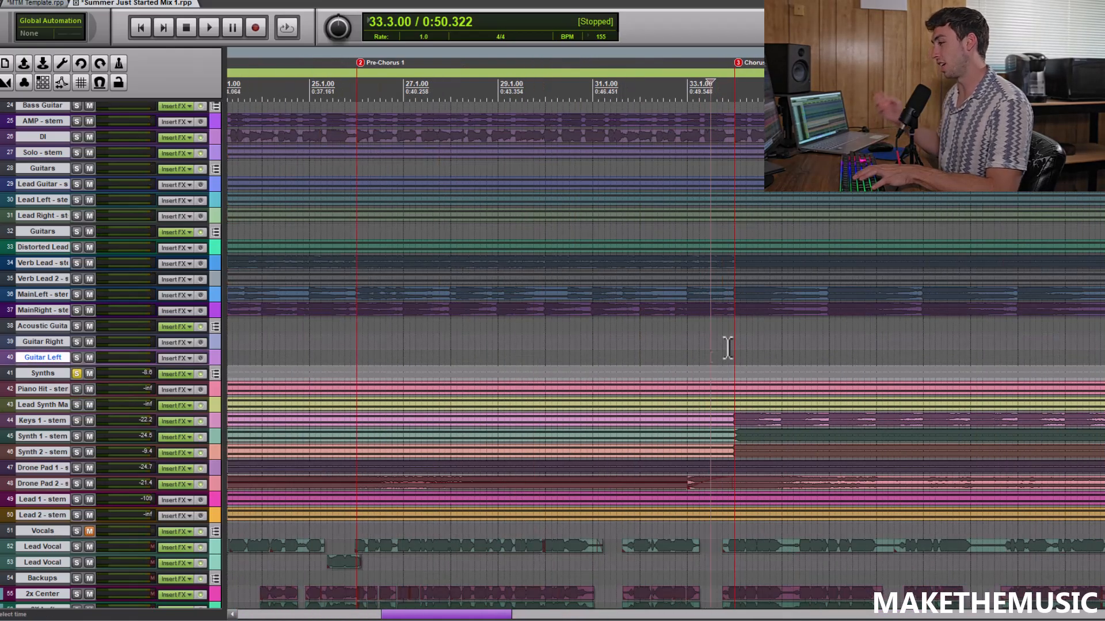
pyautogui.press('space')
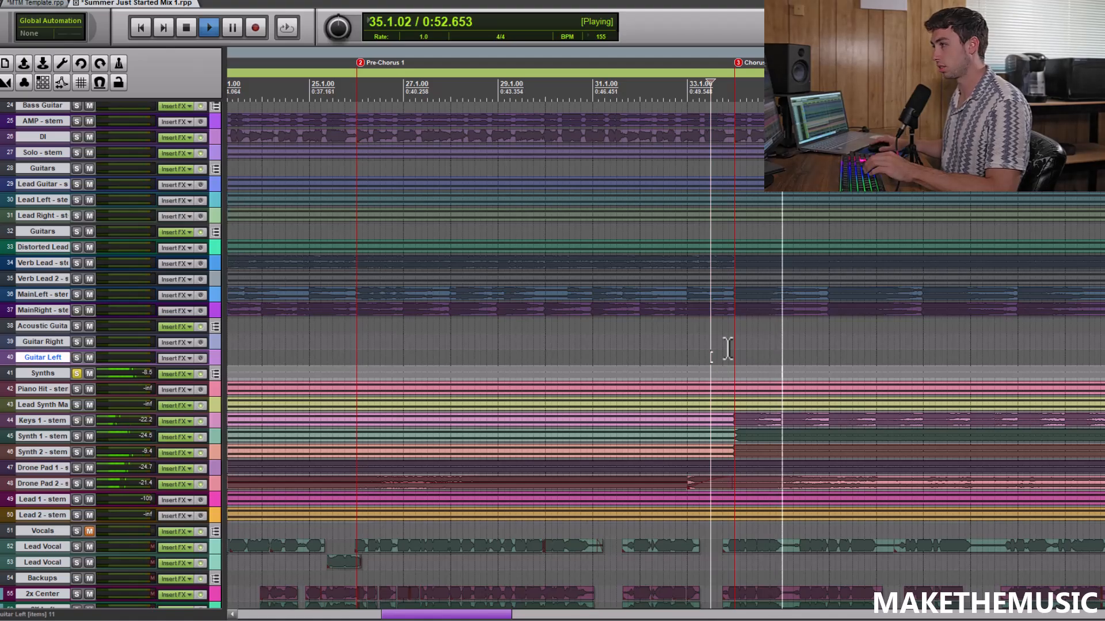
pyautogui.scroll(-3, 669, 336)
pyautogui.scroll(-3, 670, 333)
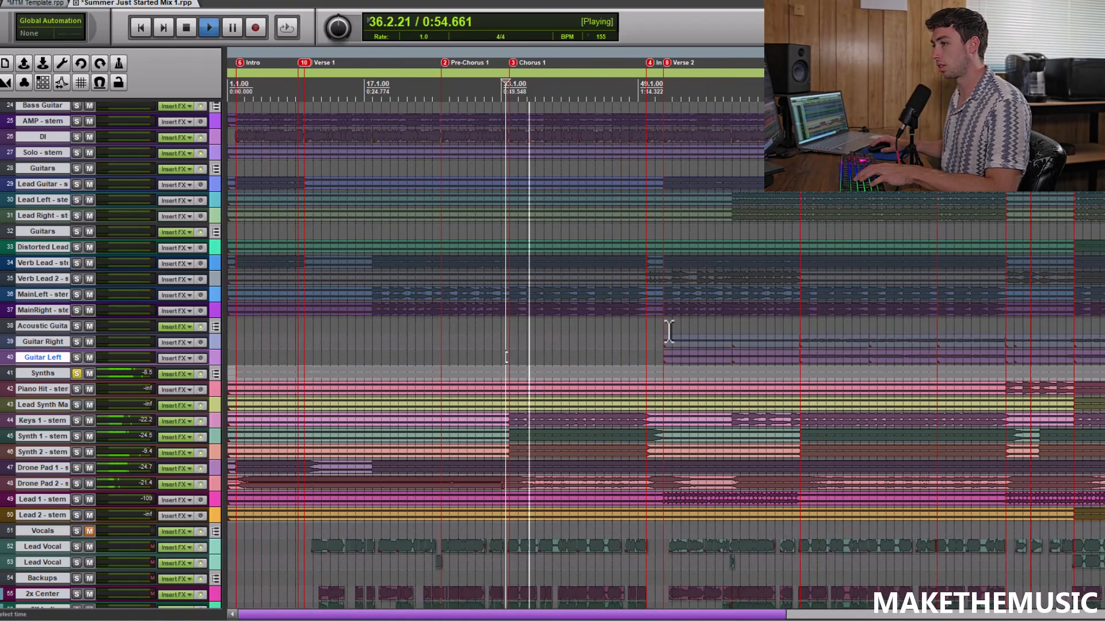
pyautogui.press('space')
pyautogui.click(77, 374)
# Listen to the electric Guitars folder (track 32) soloed from 99.1.00 into Chorus 3, add the other Guitars folder (track 28), then stop and turn both solos off
pyautogui.scroll(-1, 625, 345)
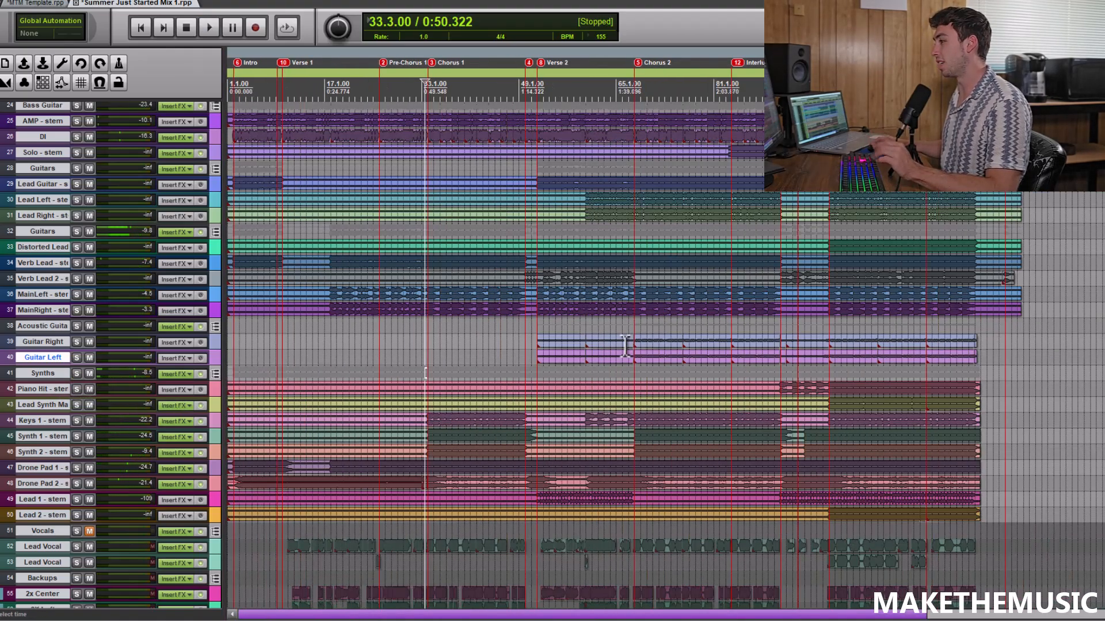
pyautogui.click(822, 321)
pyautogui.scroll(3, 821, 321)
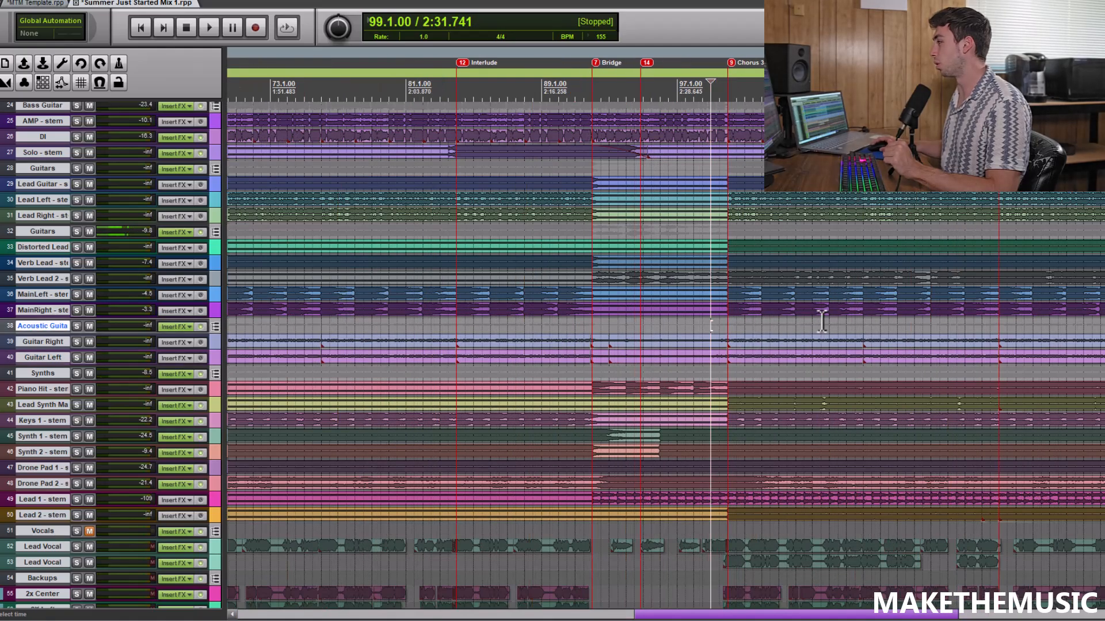
pyautogui.scroll(2, 822, 321)
pyautogui.scroll(3, 46, 319)
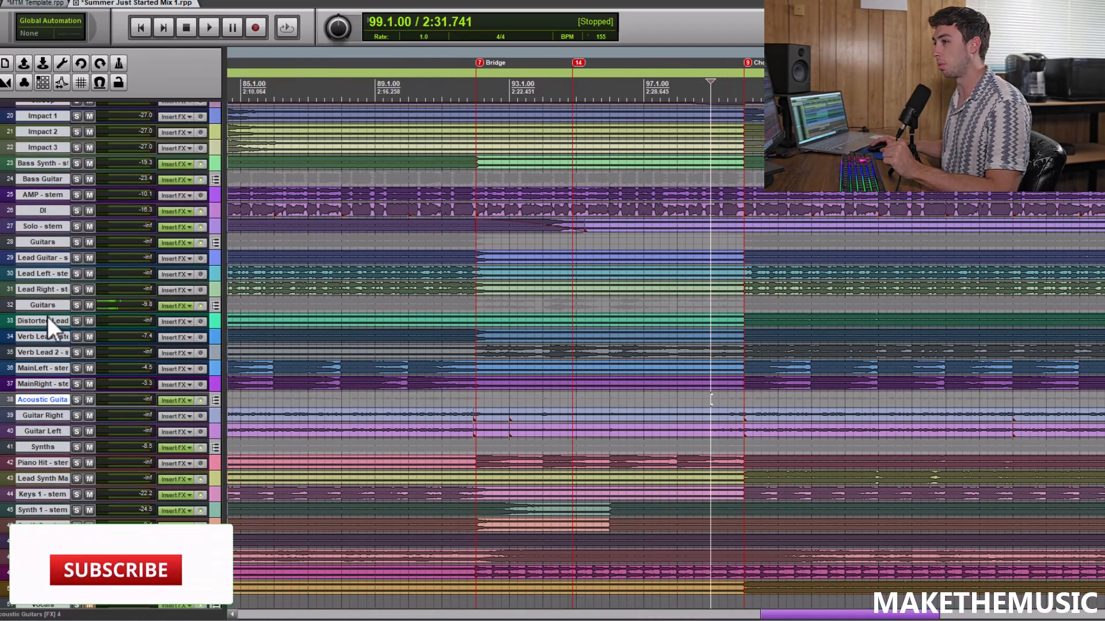
pyautogui.click(78, 306)
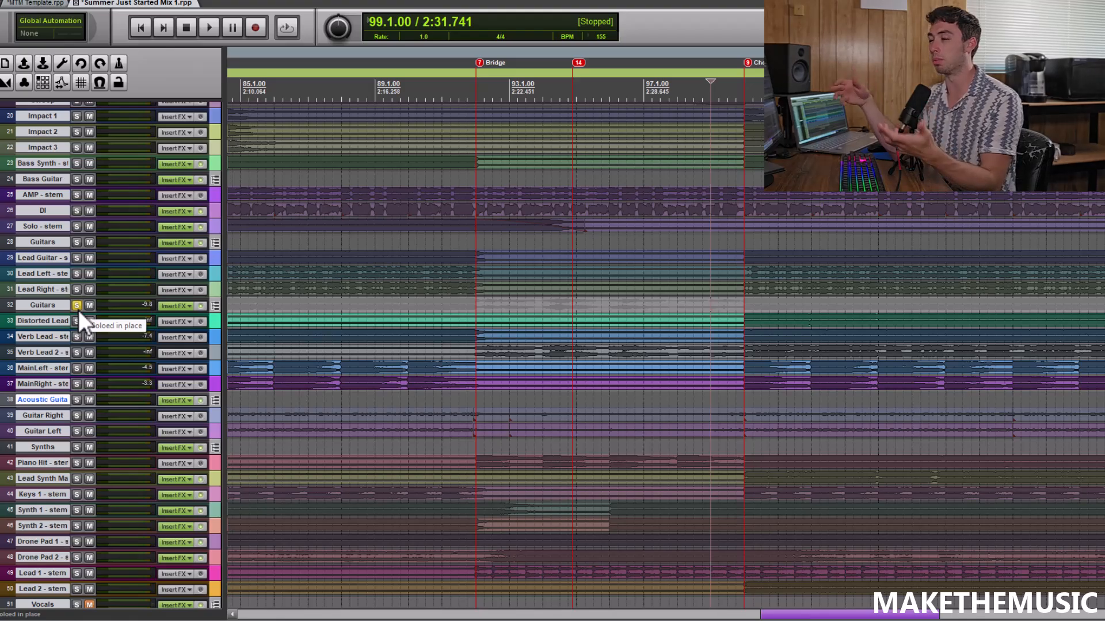
pyautogui.press('space')
pyautogui.press('-')
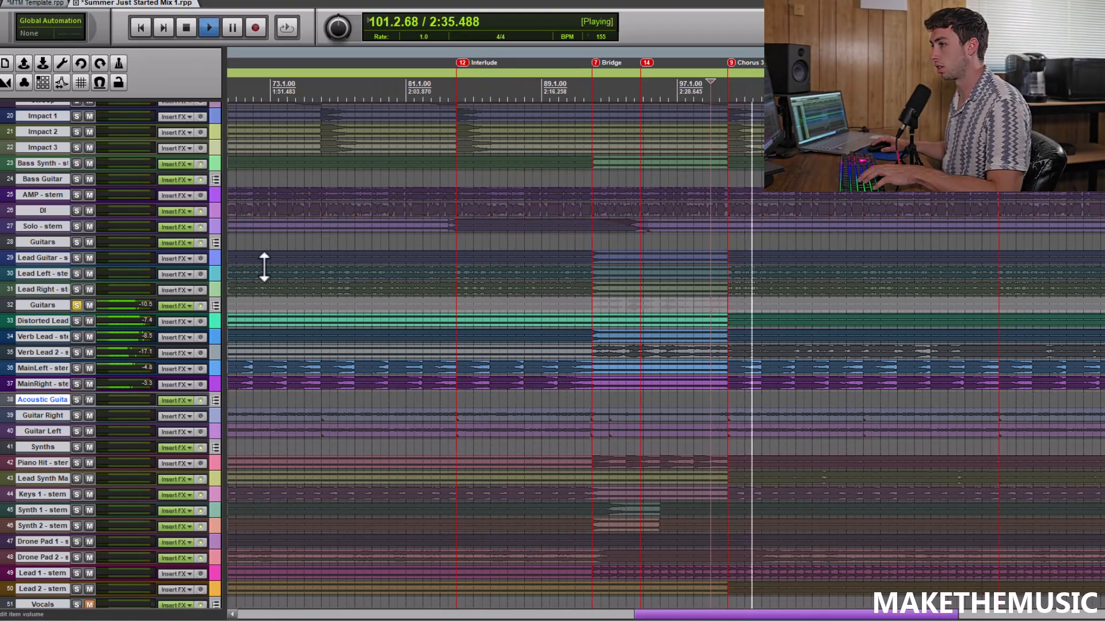
pyautogui.click(77, 243)
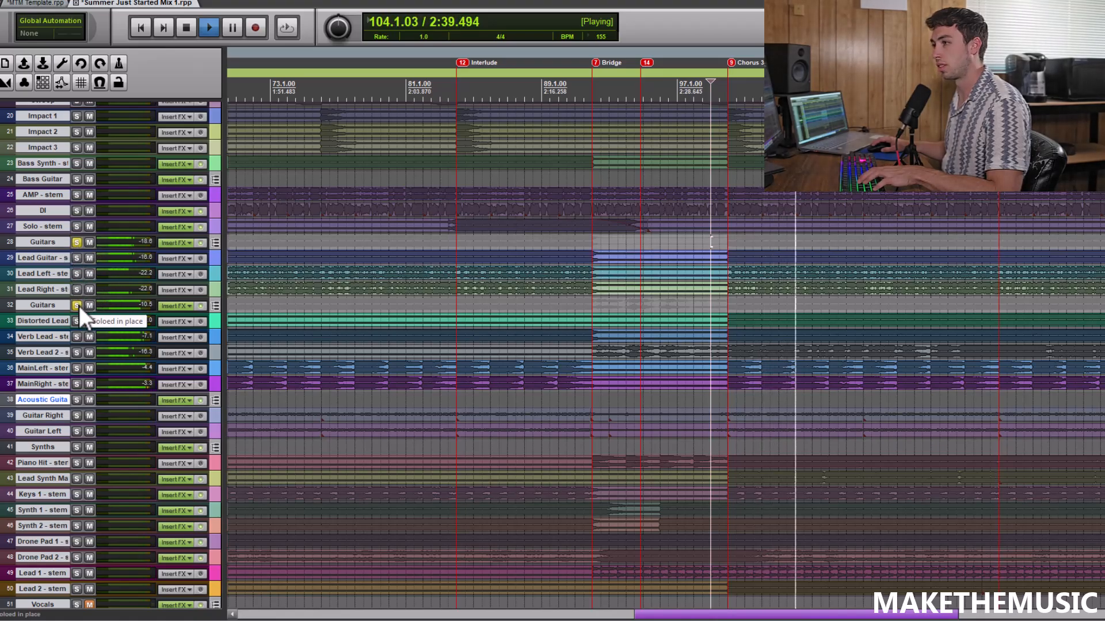
pyautogui.press('space')
pyautogui.click(77, 306)
pyautogui.click(77, 242)
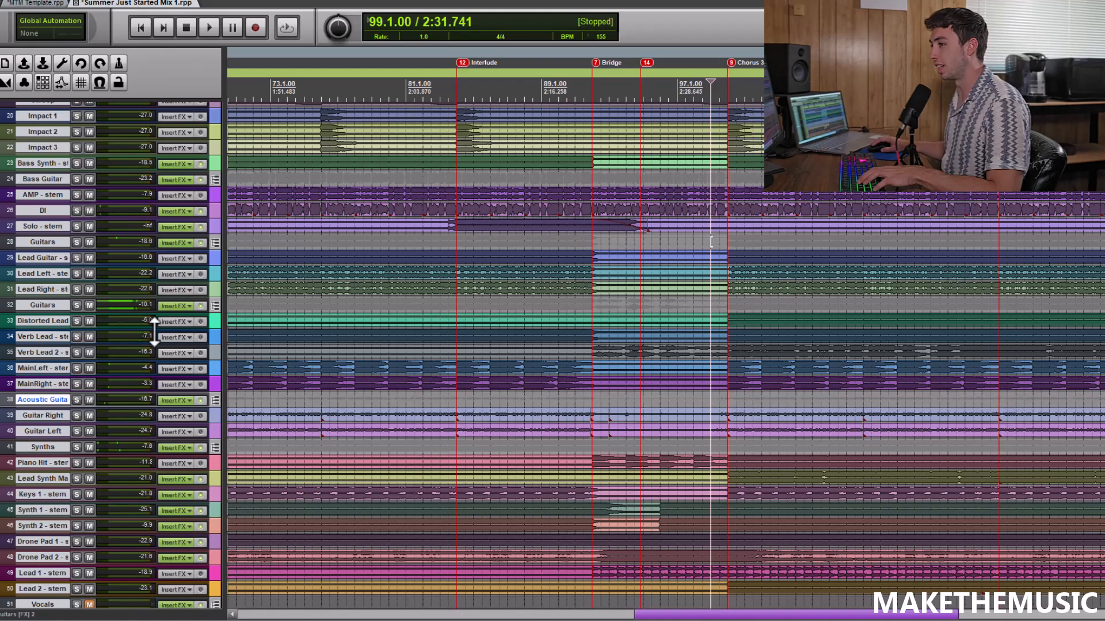
# Listen to the Acoustic Guitar folder soloed from 99.1.00 into Chorus 3, then stop and turn its solo off
pyautogui.click(77, 399)
pyautogui.scroll(2, 824, 411)
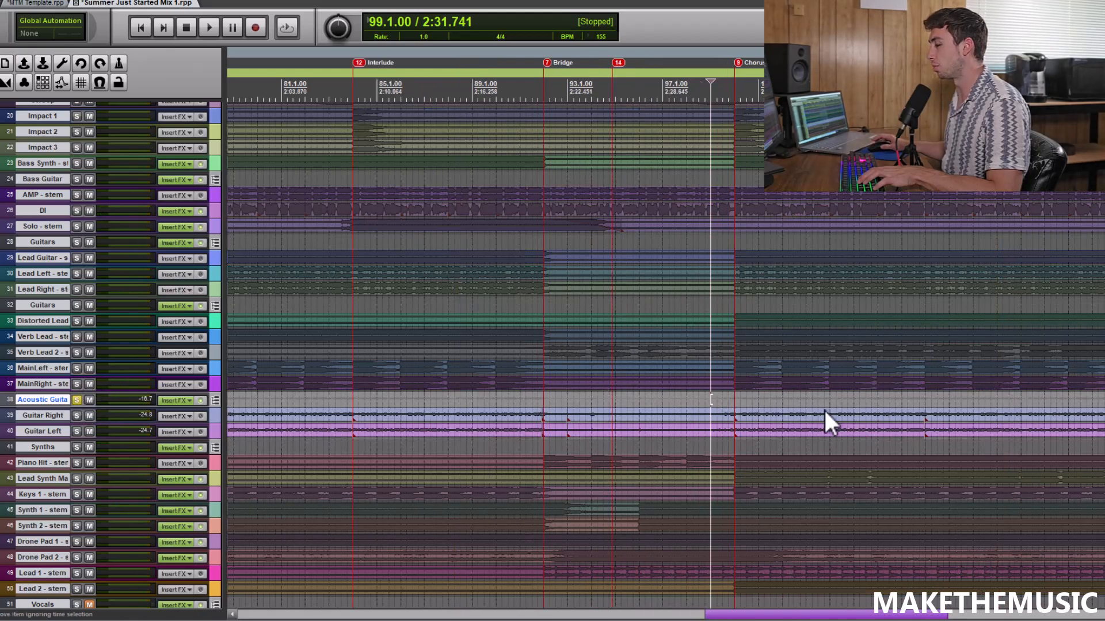
pyautogui.press('space')
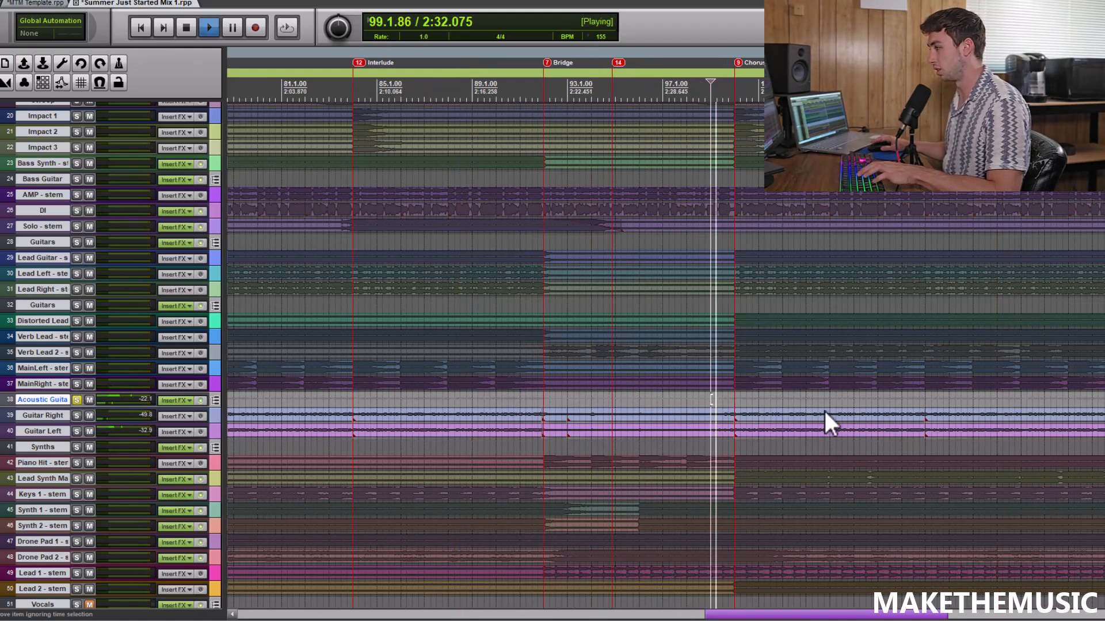
pyautogui.scroll(-2, 824, 411)
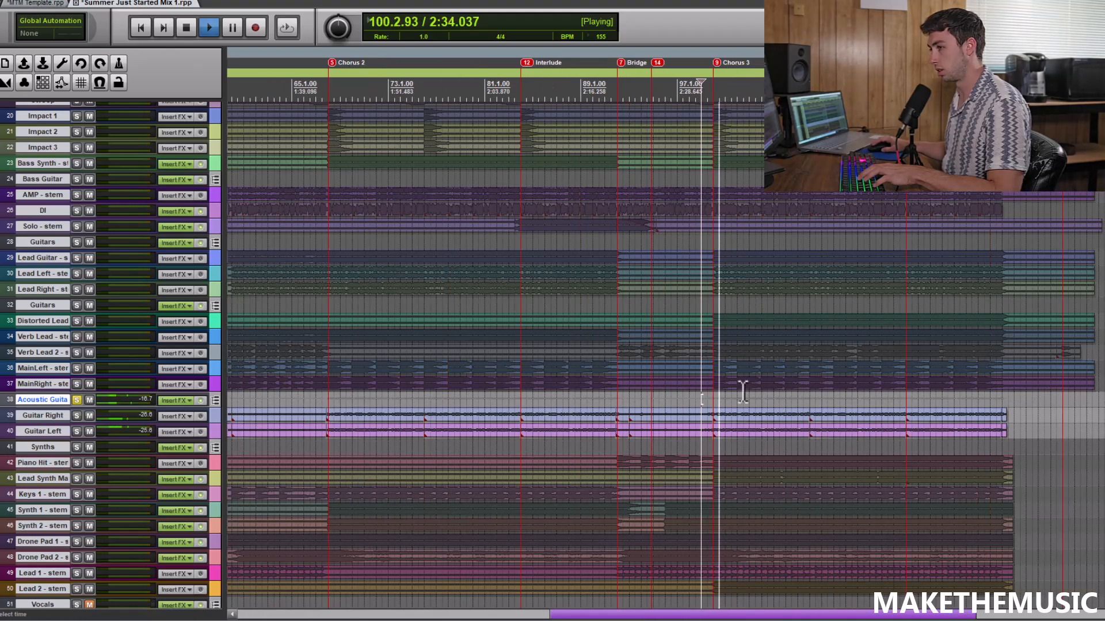
pyautogui.press('space')
pyautogui.click(77, 399)
# Listen to the Synths folder soloed from 99.4.00 into Chorus 3, then stop playback
pyautogui.click(76, 447)
pyautogui.scroll(2, 860, 440)
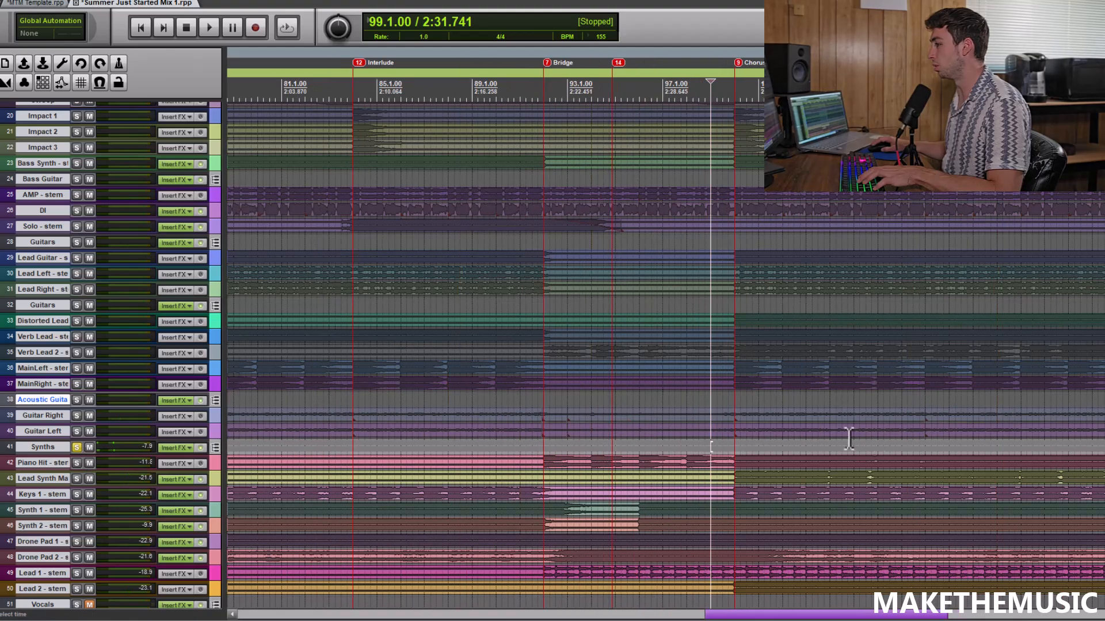
pyautogui.click(730, 444)
pyautogui.scroll(2, 731, 444)
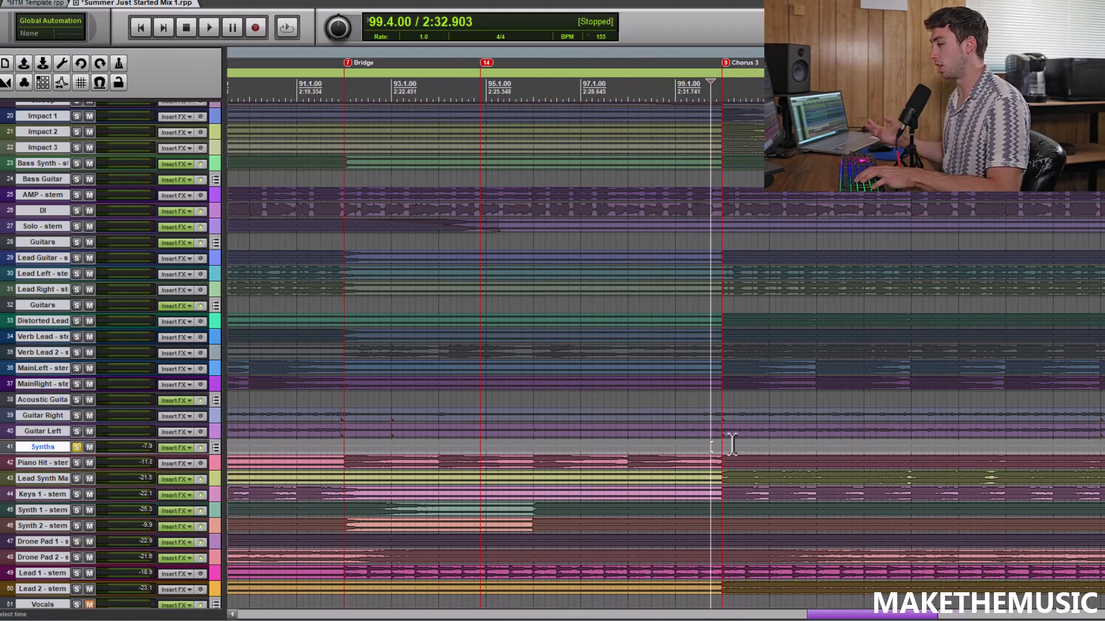
pyautogui.press('space')
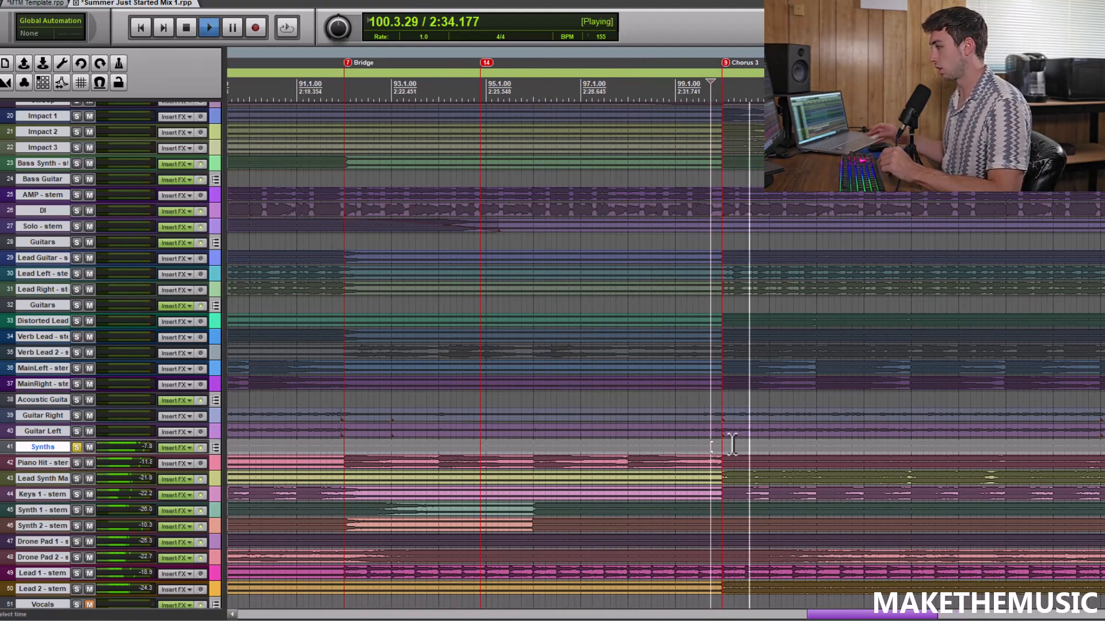
pyautogui.scroll(-4, 731, 444)
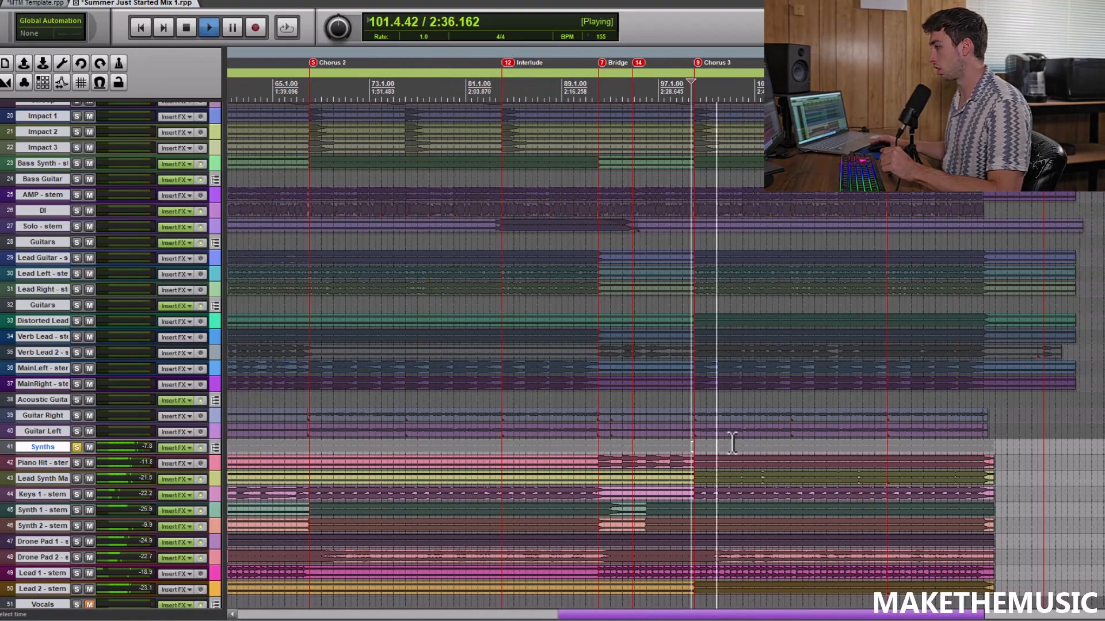
pyautogui.scroll(-3, 732, 444)
pyautogui.press('space')
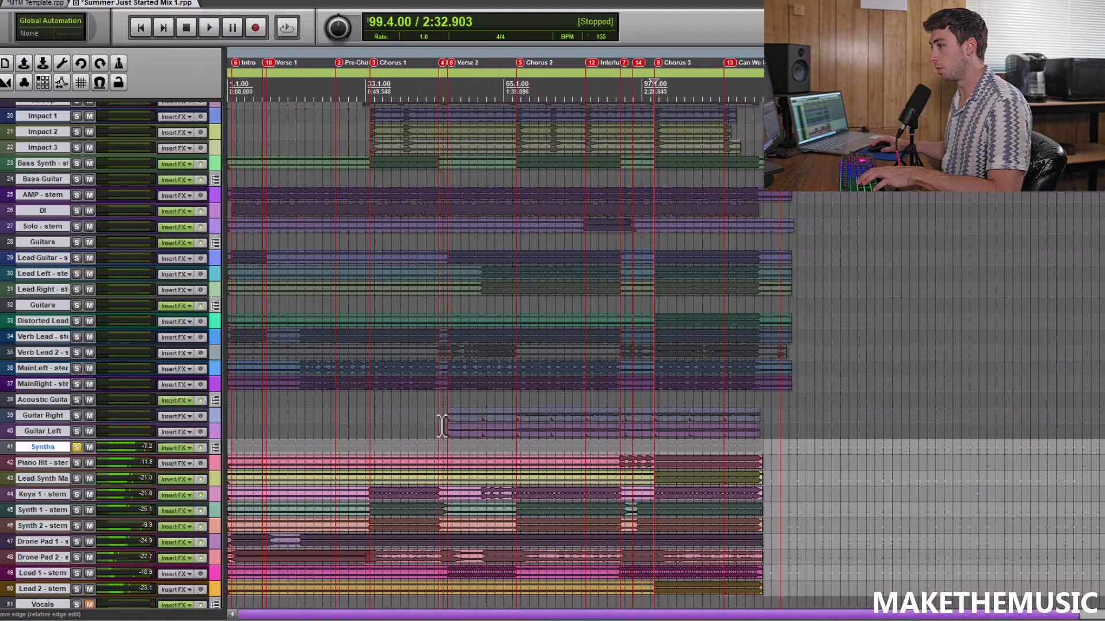
# With all solos off, play the mix without vocals from 49.3.00 through the interlude into Verse 2, then stop
pyautogui.scroll(2, 392, 368)
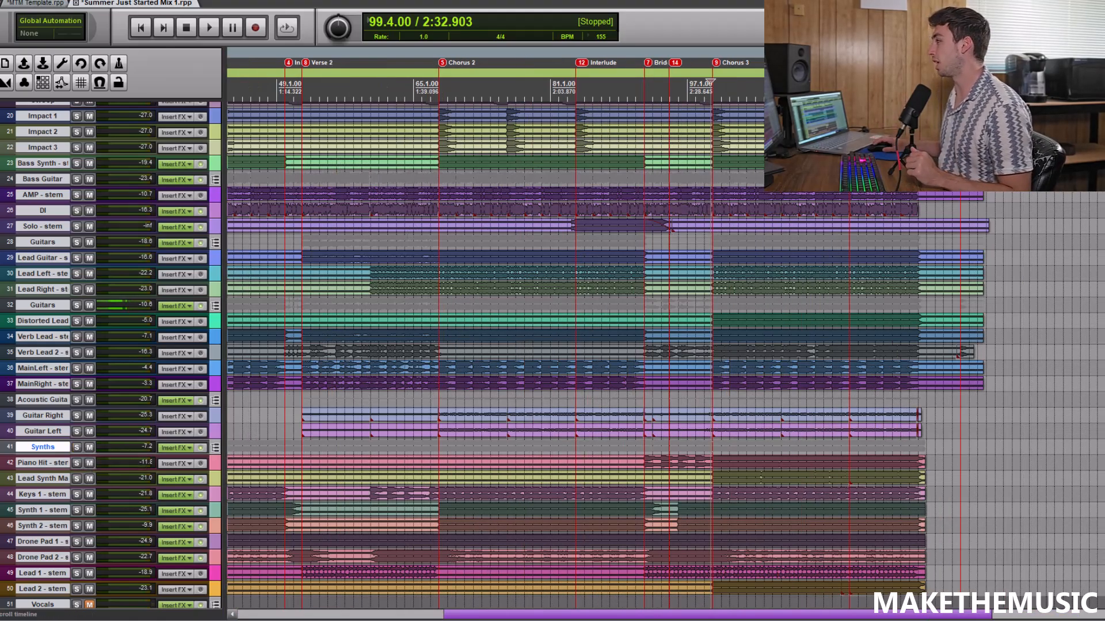
pyautogui.scroll(10, 711, 446)
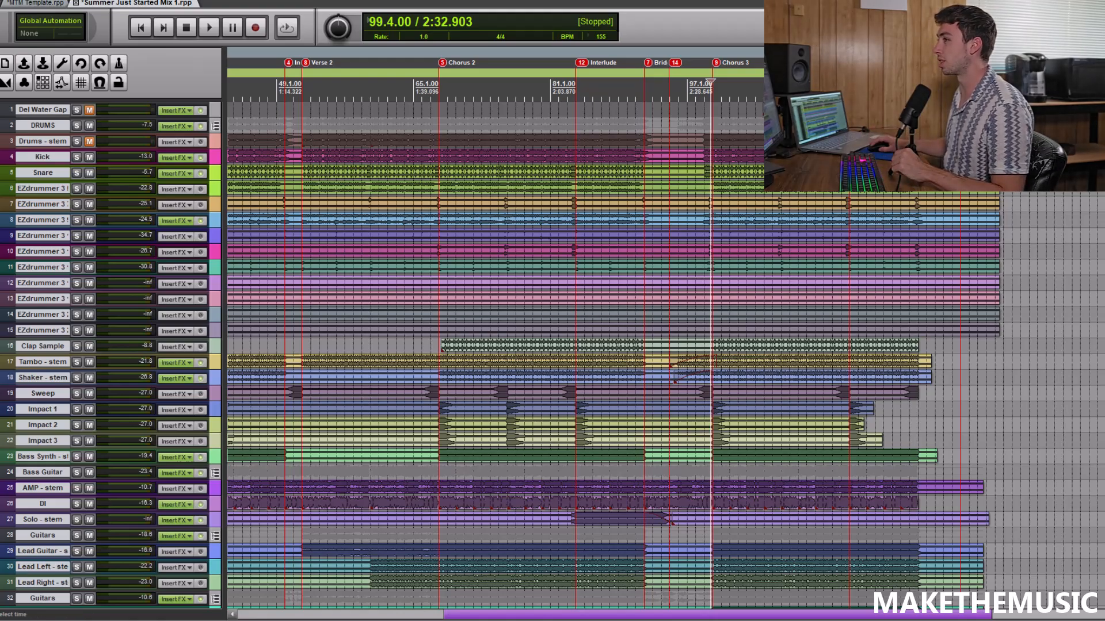
pyautogui.scroll(-5, 1074, 292)
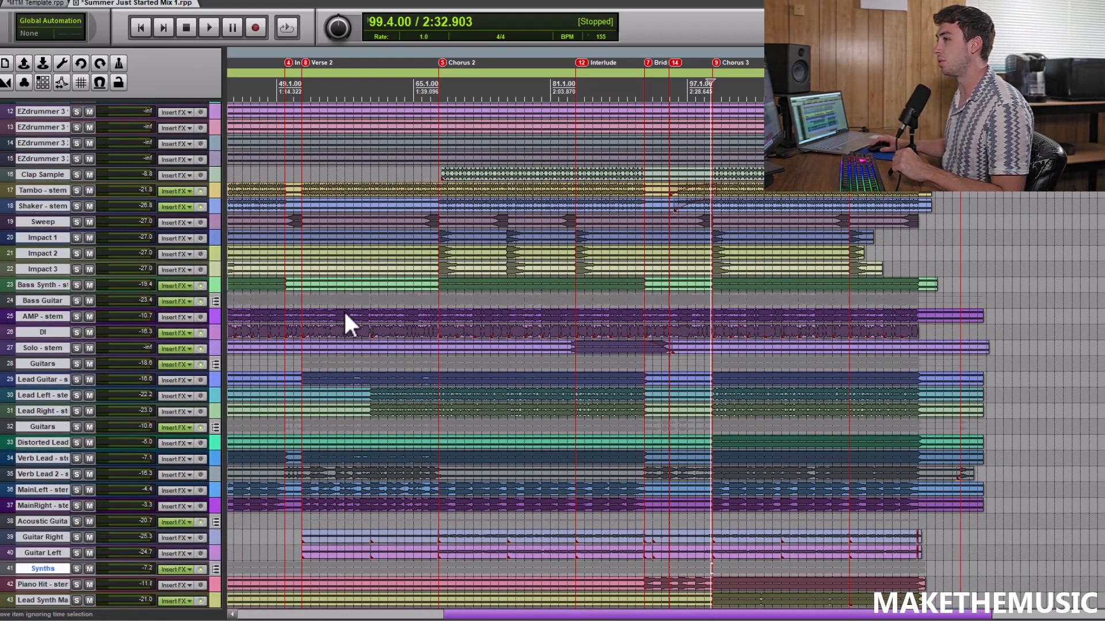
pyautogui.click(347, 302)
pyautogui.scroll(2, 348, 302)
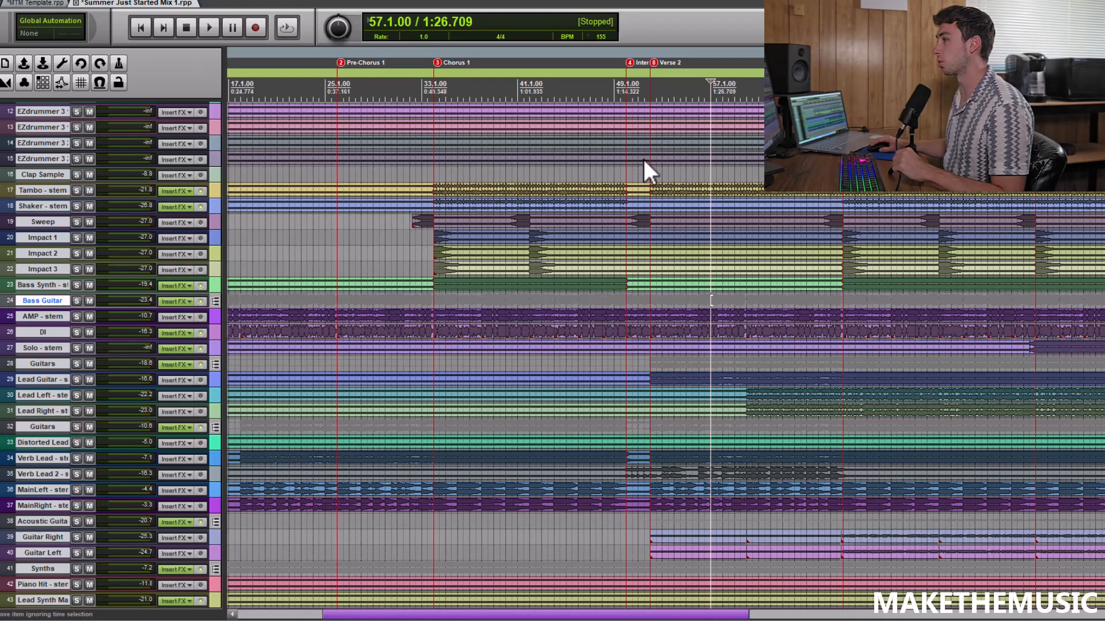
pyautogui.click(622, 173)
pyautogui.scroll(2, 624, 173)
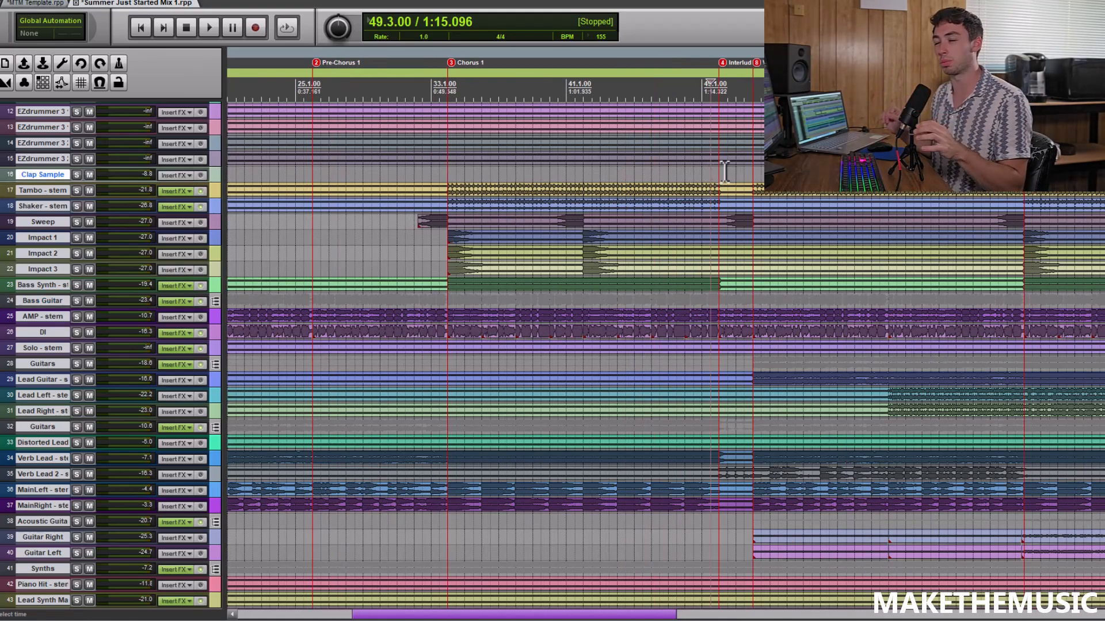
pyautogui.scroll(3, 723, 171)
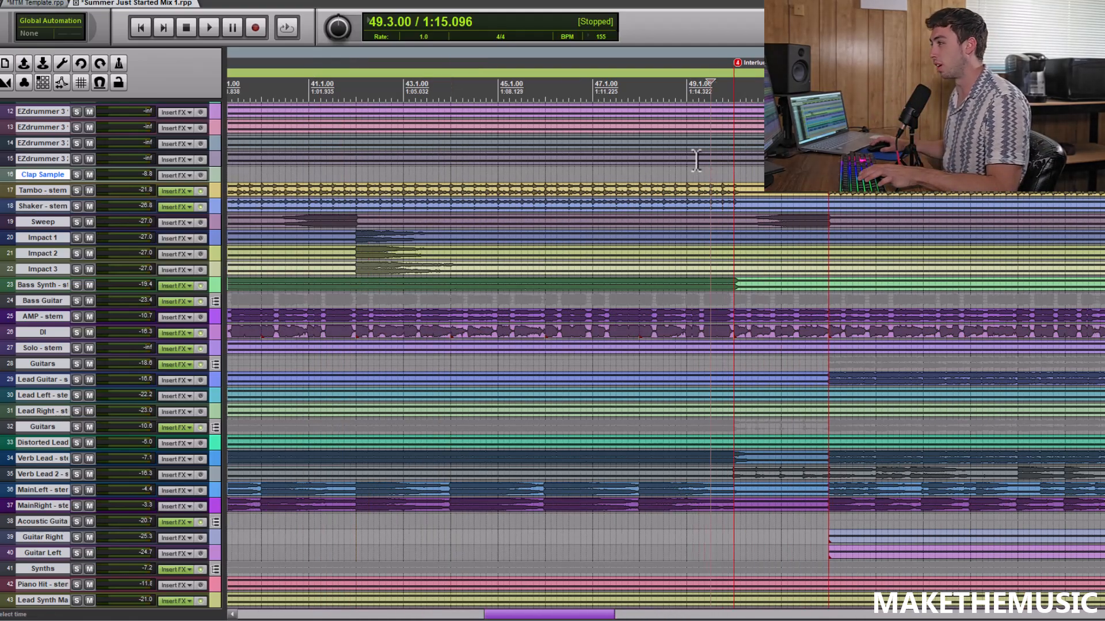
pyautogui.press('space')
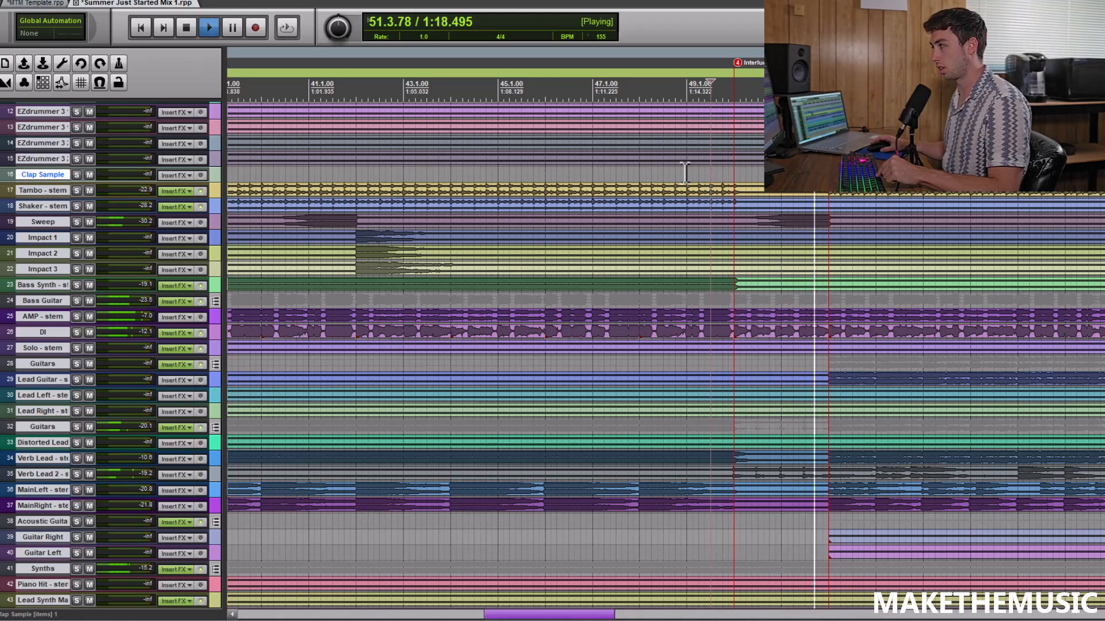
pyautogui.press('space')
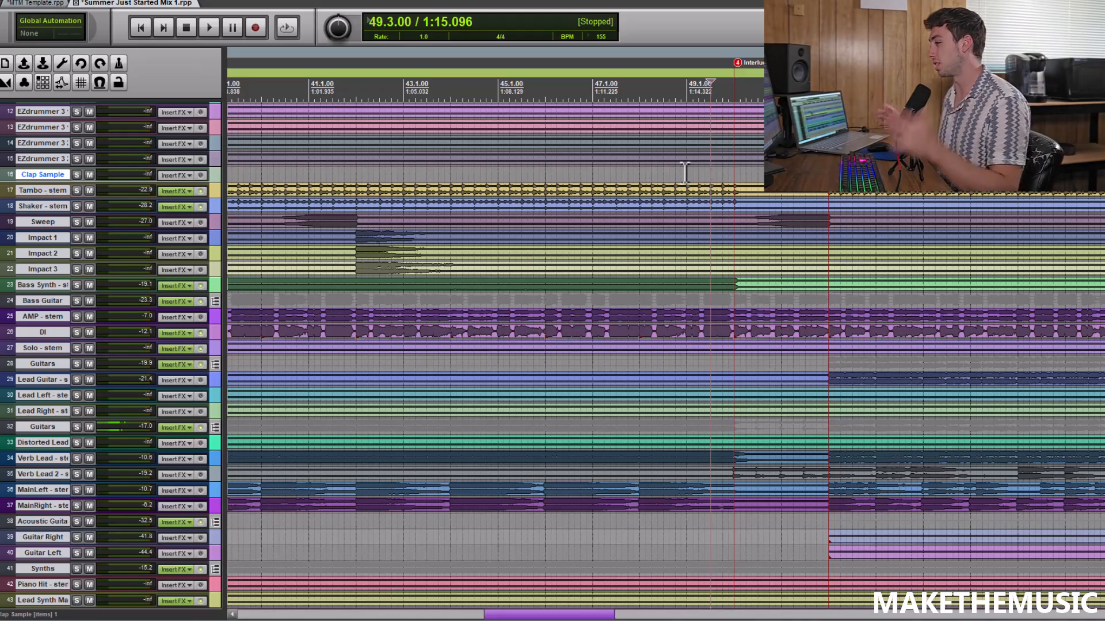
# Listen to the Solo stem soloed from 83.1.00 into the Interlude after Chorus 2
pyautogui.scroll(-4, 816, 196)
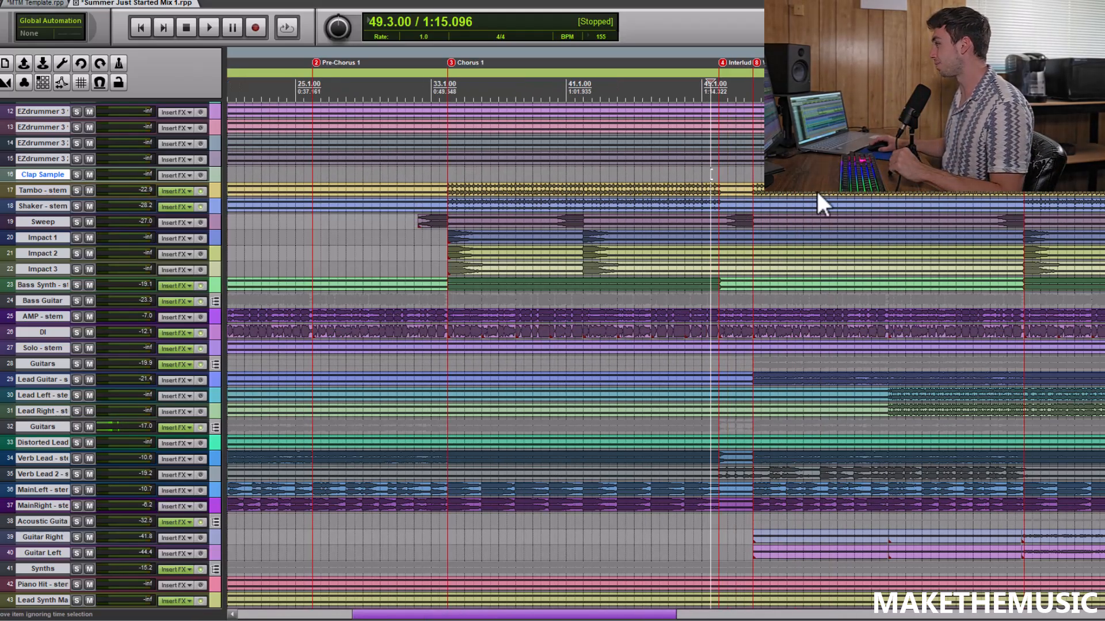
pyautogui.scroll(-5, 712, 173)
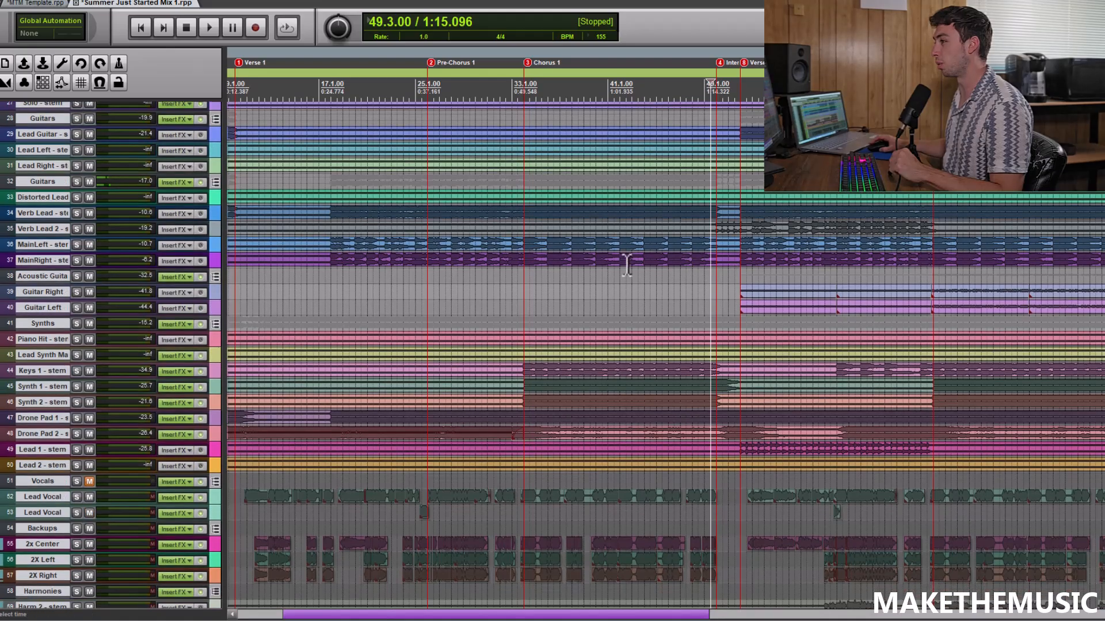
pyautogui.scroll(-2, 627, 265)
pyautogui.click(863, 293)
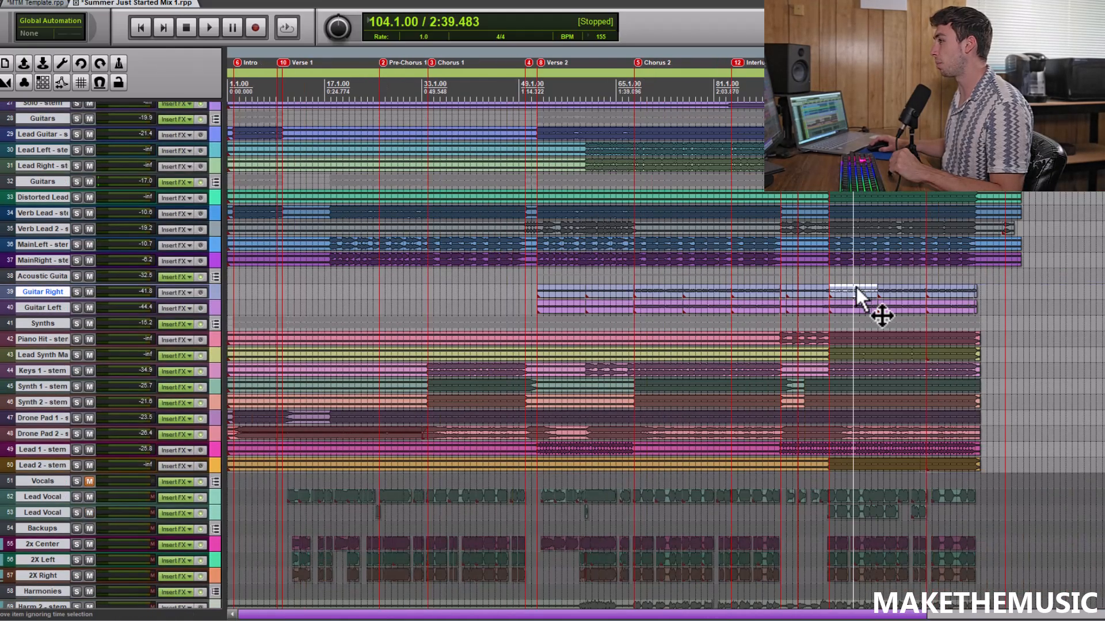
pyautogui.click(762, 275)
pyautogui.scroll(3, 762, 275)
pyautogui.click(610, 275)
pyautogui.scroll(1, 650, 280)
pyautogui.scroll(5, 107, 230)
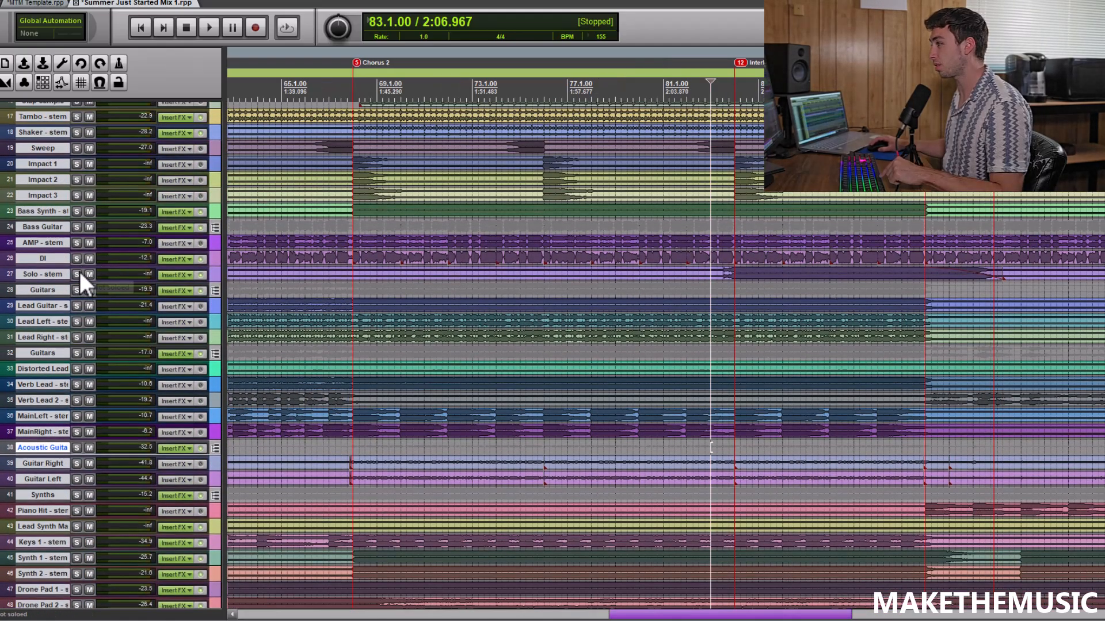
pyautogui.click(78, 273)
pyautogui.press('space')
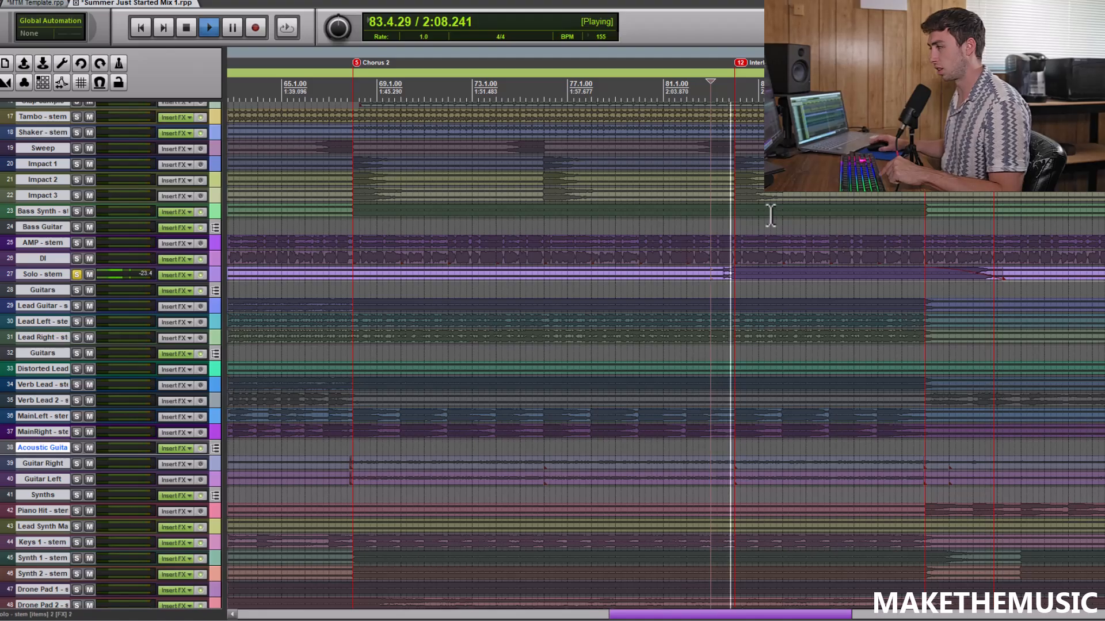
pyautogui.scroll(-2, 757, 221)
# Turn off the Solo stem's solo and hear it within the whole instrumental mix during the Interlude, then stop
pyautogui.click(77, 274)
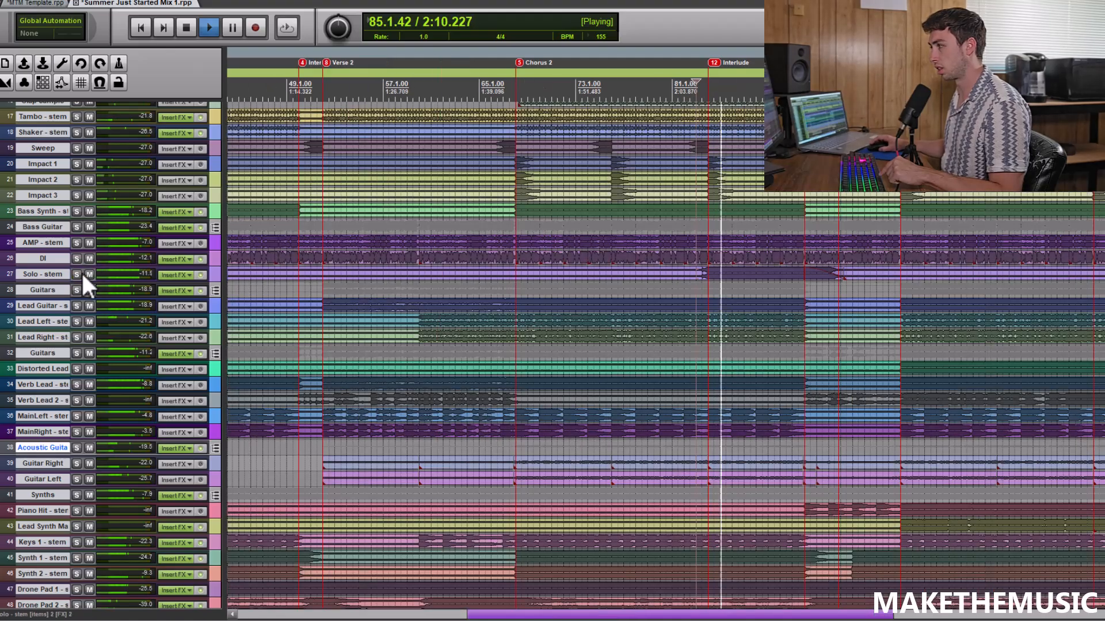
pyautogui.scroll(1, 759, 229)
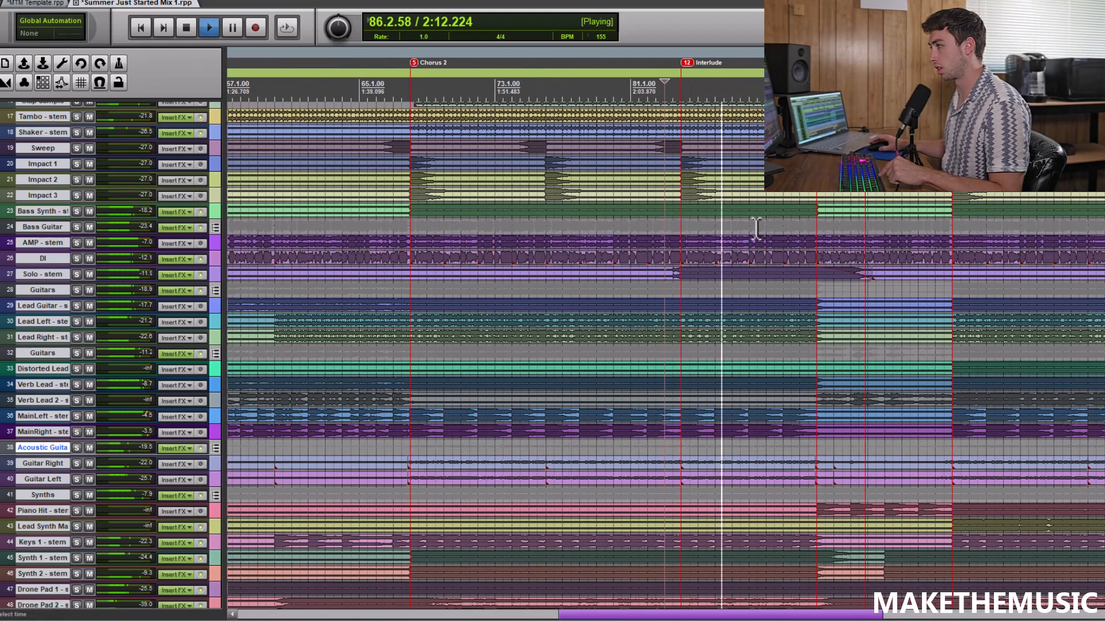
pyautogui.scroll(-1, 756, 229)
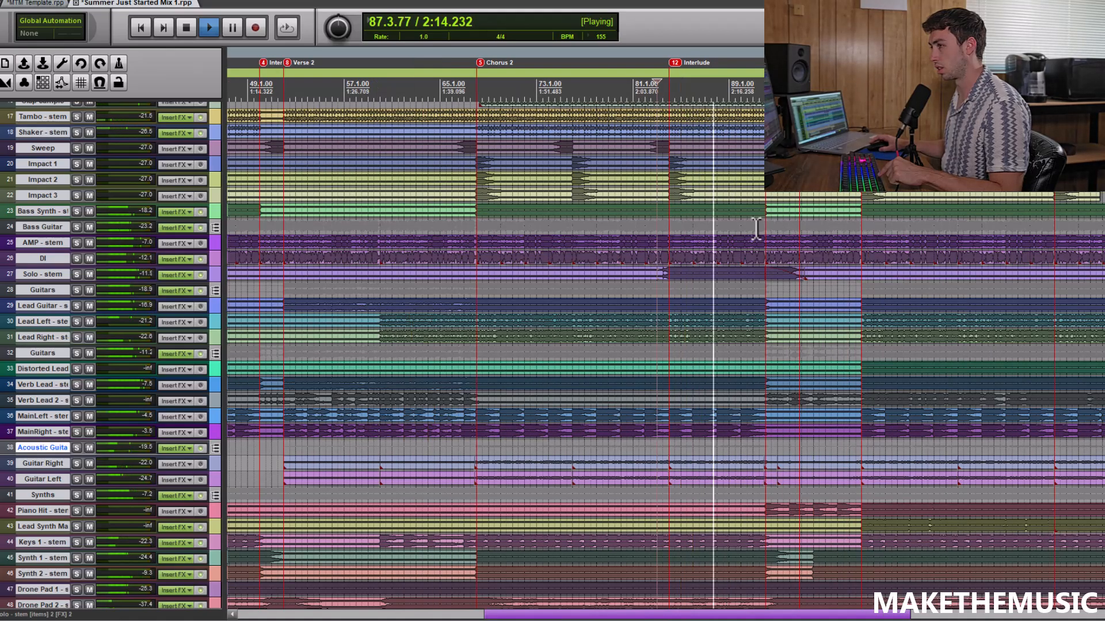
pyautogui.press('space')
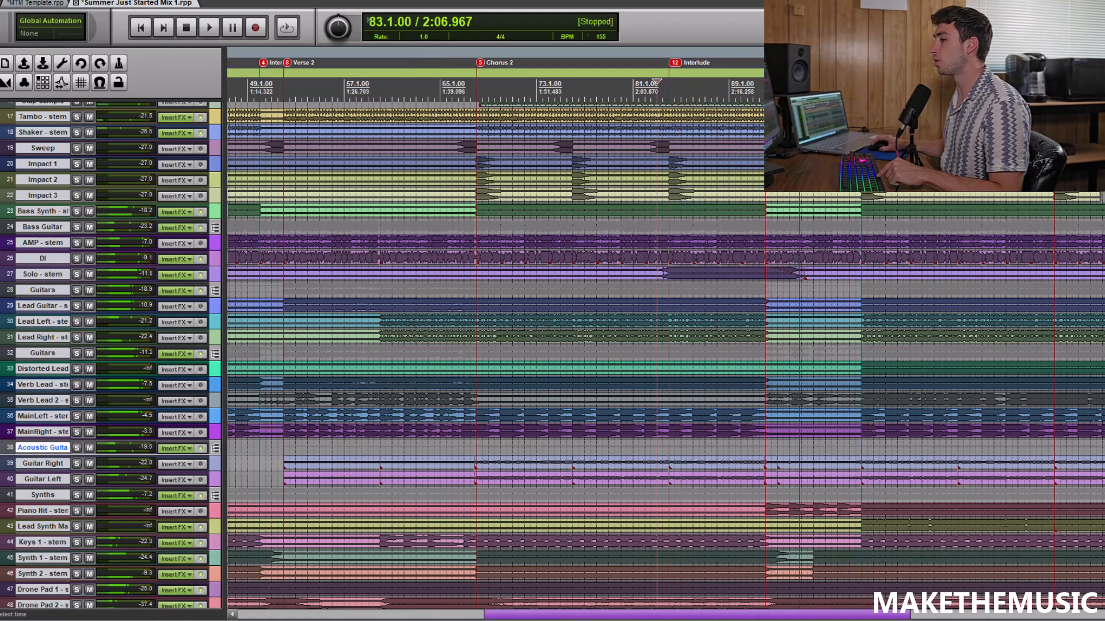
# Unmute the Vocals folder and hear the full mix from 83.1.00 into the Interlude after Chorus 2, then stop
pyautogui.scroll(-8, 202, 239)
pyautogui.click(90, 232)
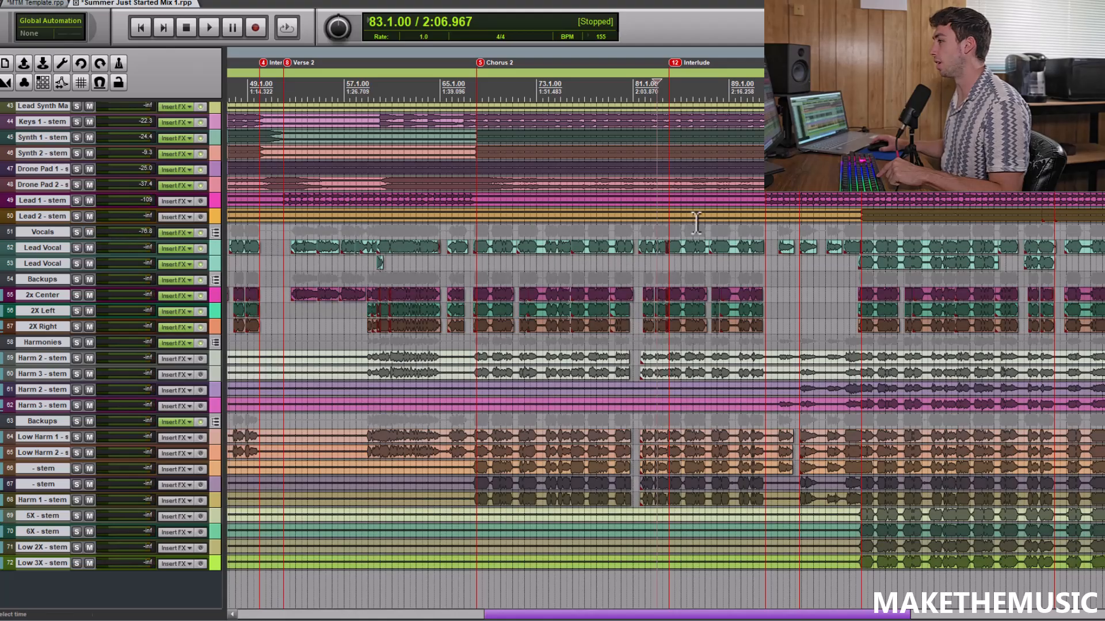
pyautogui.scroll(1, 732, 224)
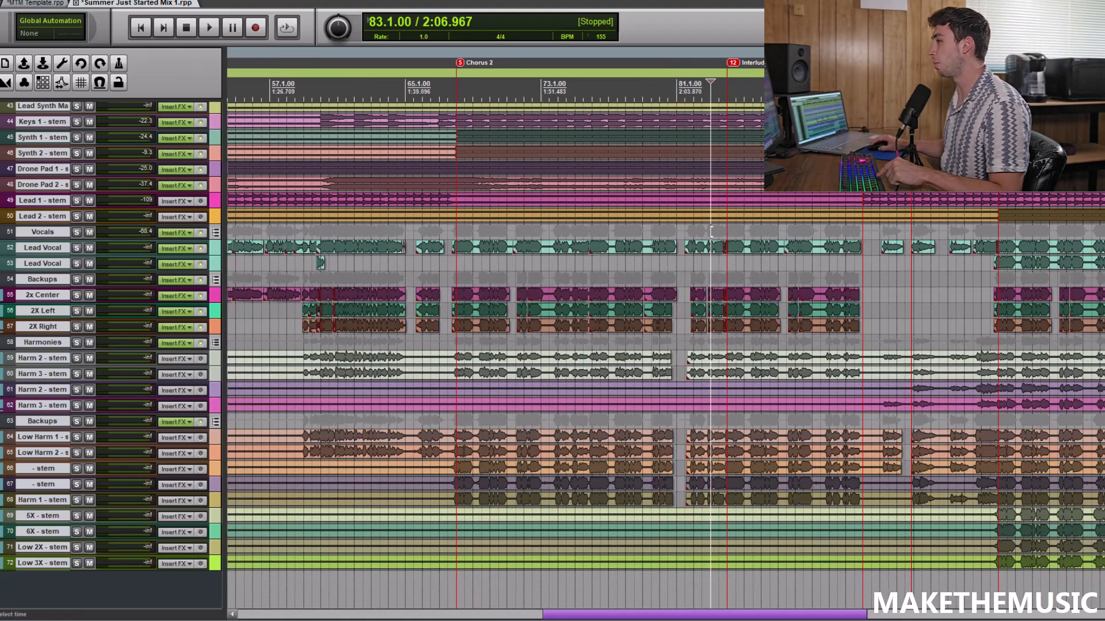
pyautogui.scroll(10, 552, 355)
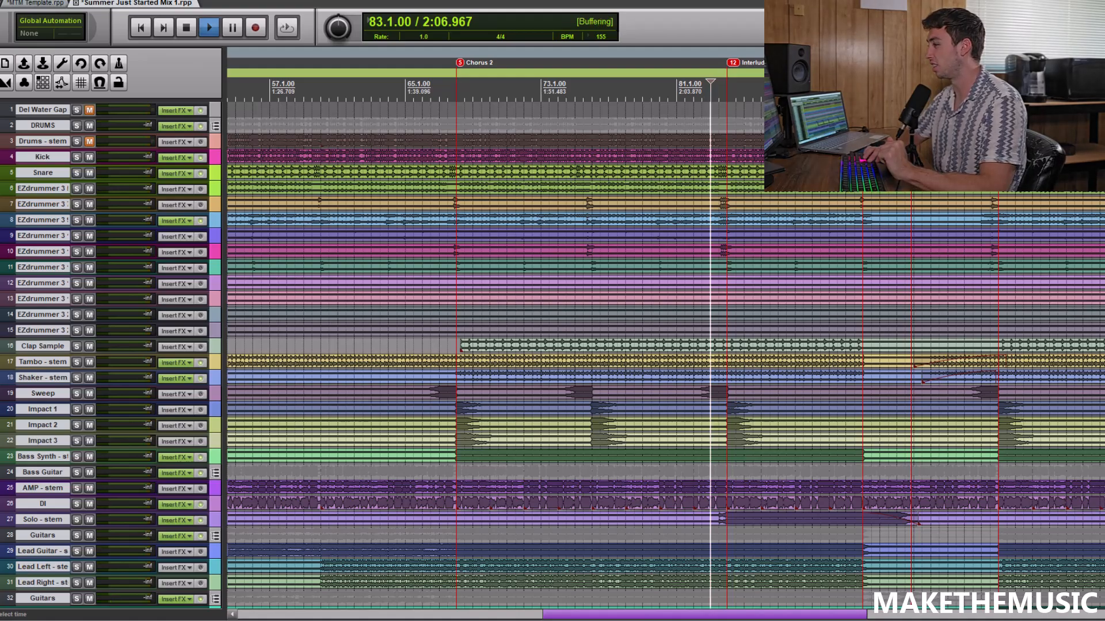
pyautogui.press('space')
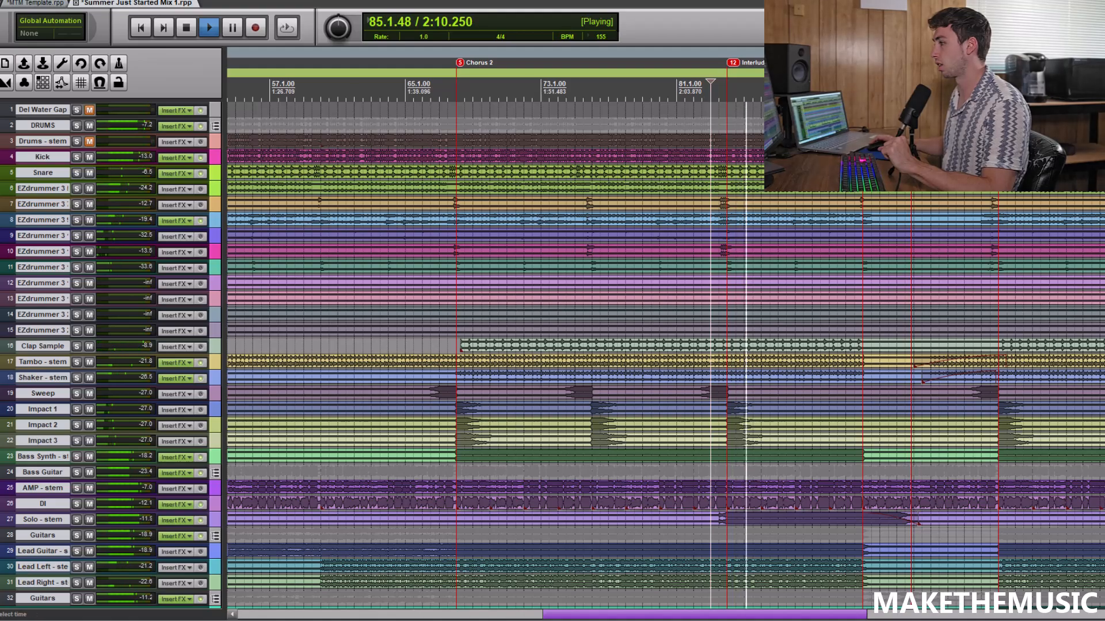
pyautogui.scroll(-3, 670, 346)
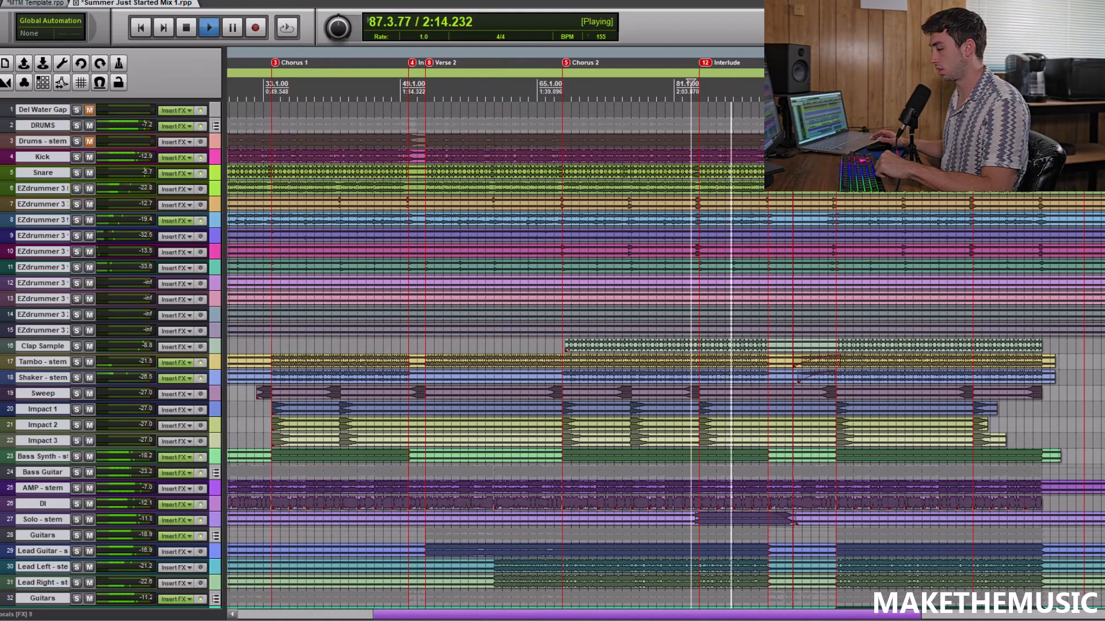
pyautogui.press('space')
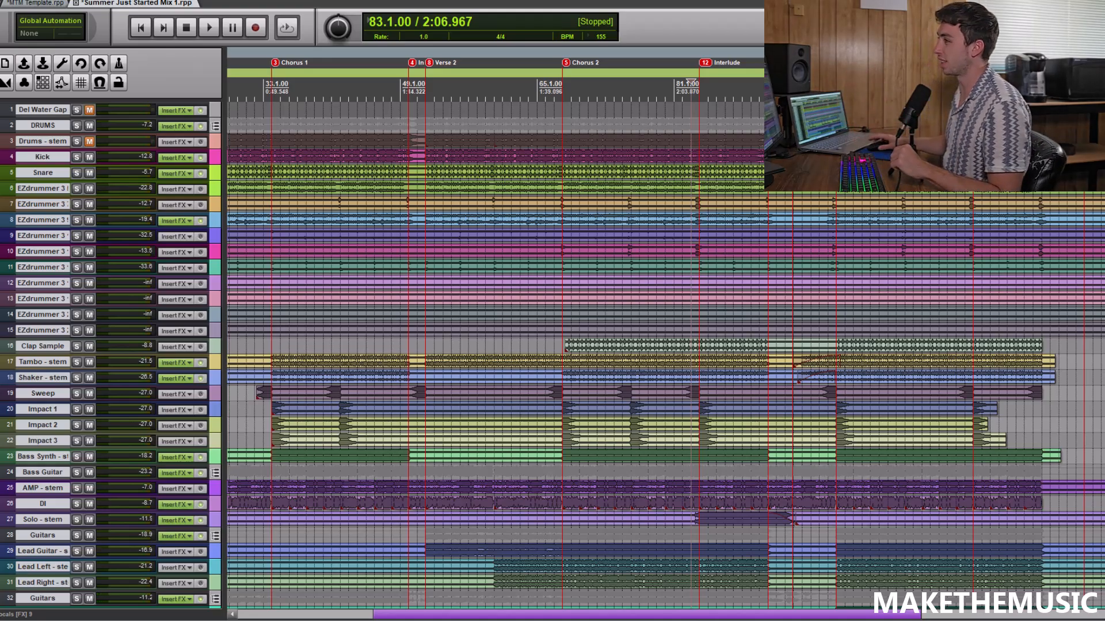
# Play the full mix from the start of the Intro at 2.1.00, then stop playback
pyautogui.scroll(-3, 316, 112)
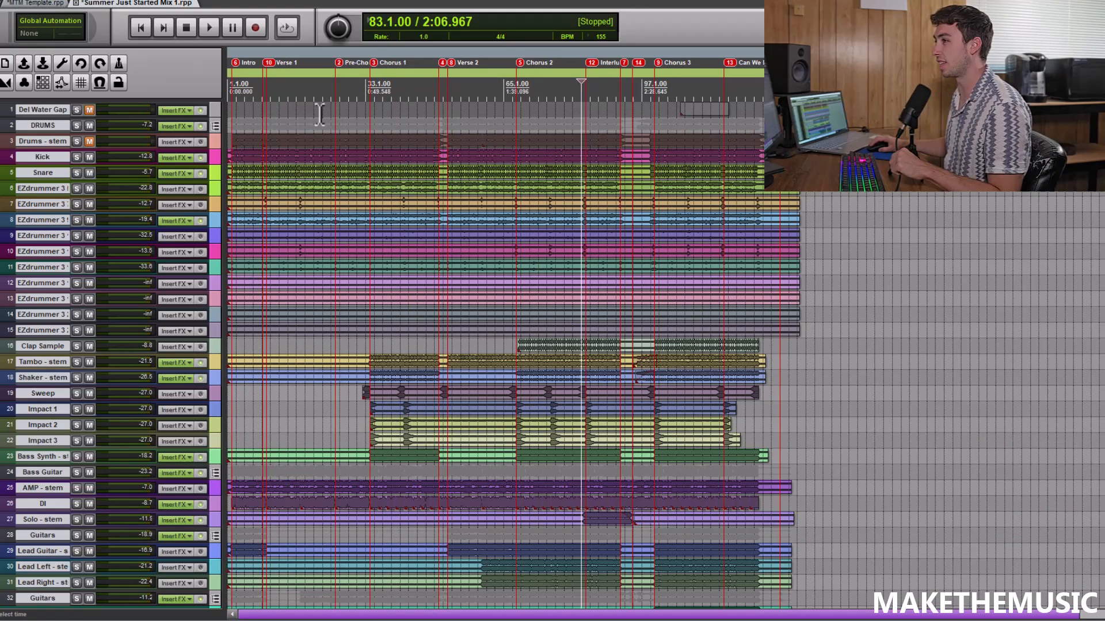
pyautogui.click(258, 105)
pyautogui.scroll(4, 258, 106)
pyautogui.click(248, 110)
pyautogui.scroll(2, 253, 111)
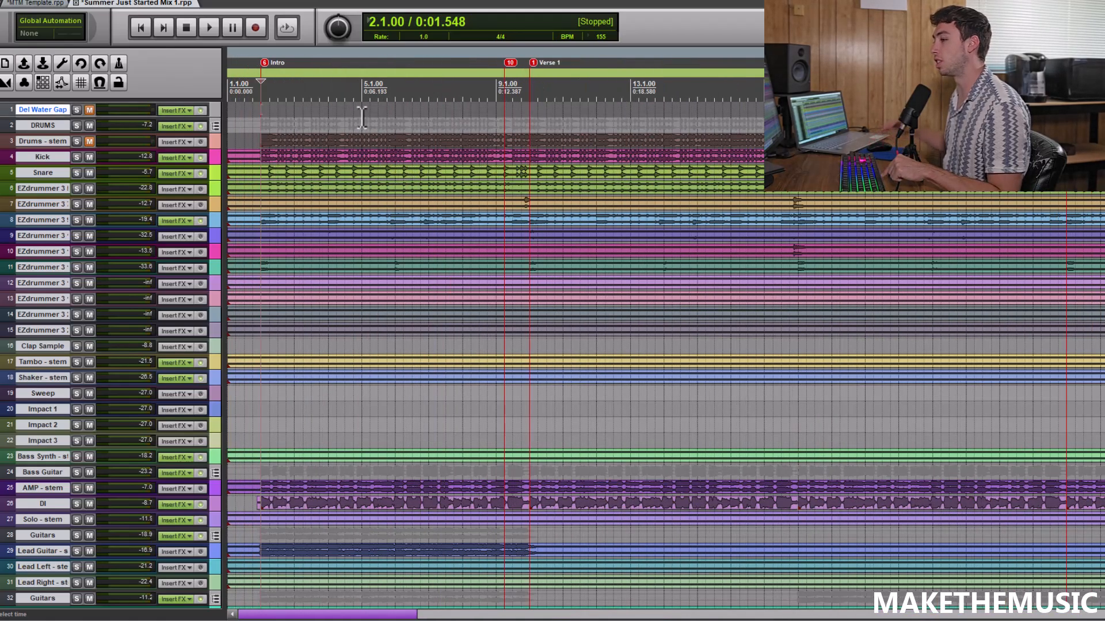
pyautogui.press('space')
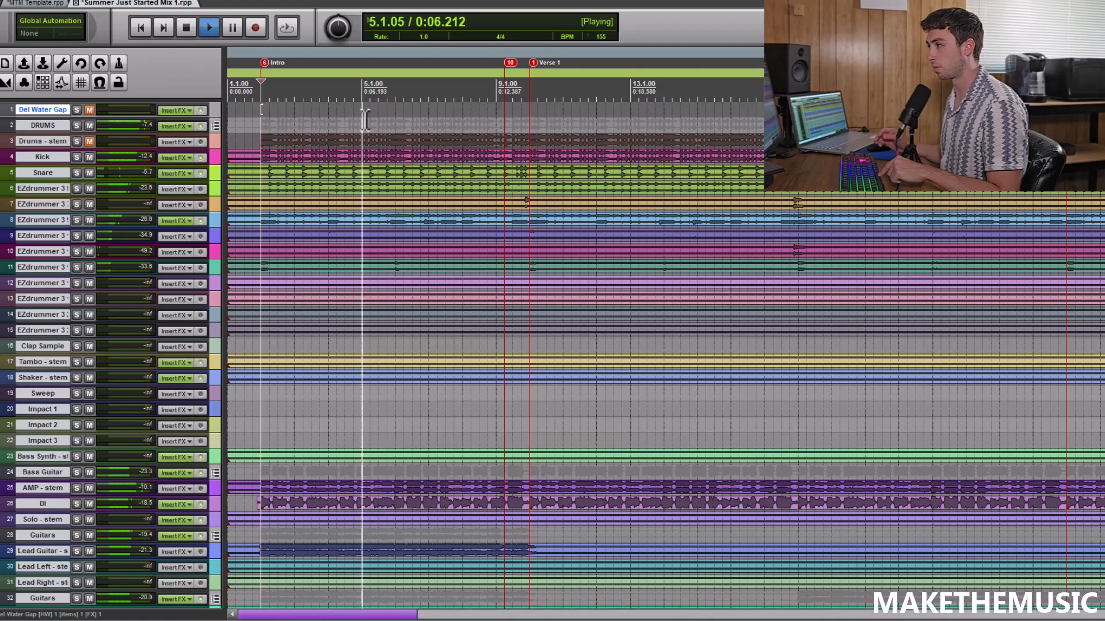
pyautogui.press('space')
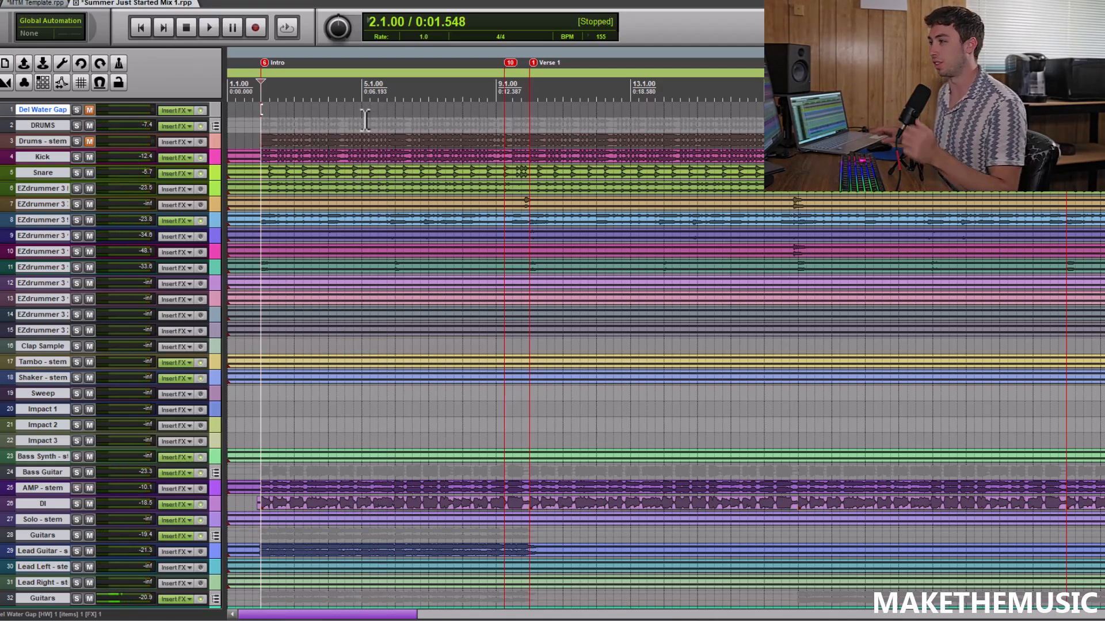
# Listen to the Lead Synth Main stem soloed from 115.3.00 across the "Can We Do It Agian?" marker, then stop
pyautogui.scroll(-6, 722, 370)
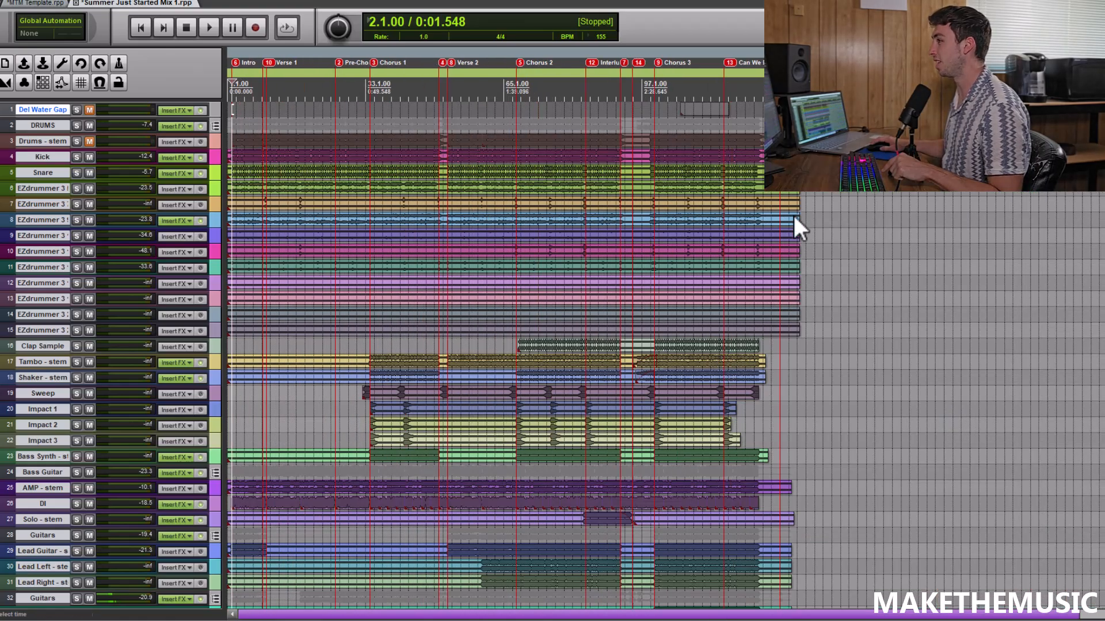
pyautogui.click(736, 120)
pyautogui.scroll(6, 690, 119)
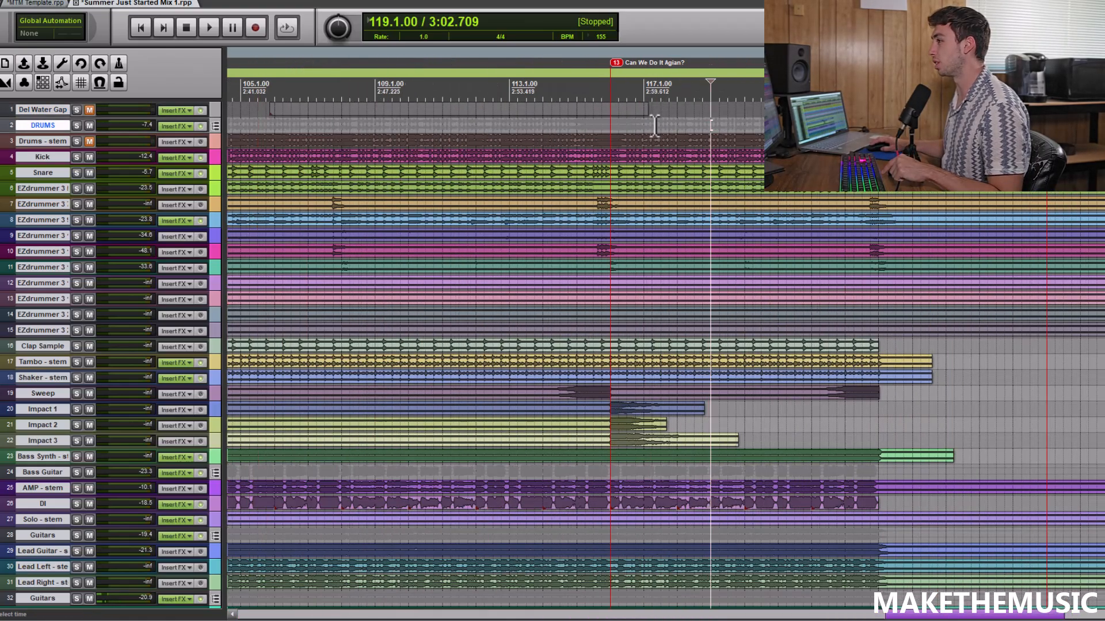
pyautogui.click(592, 122)
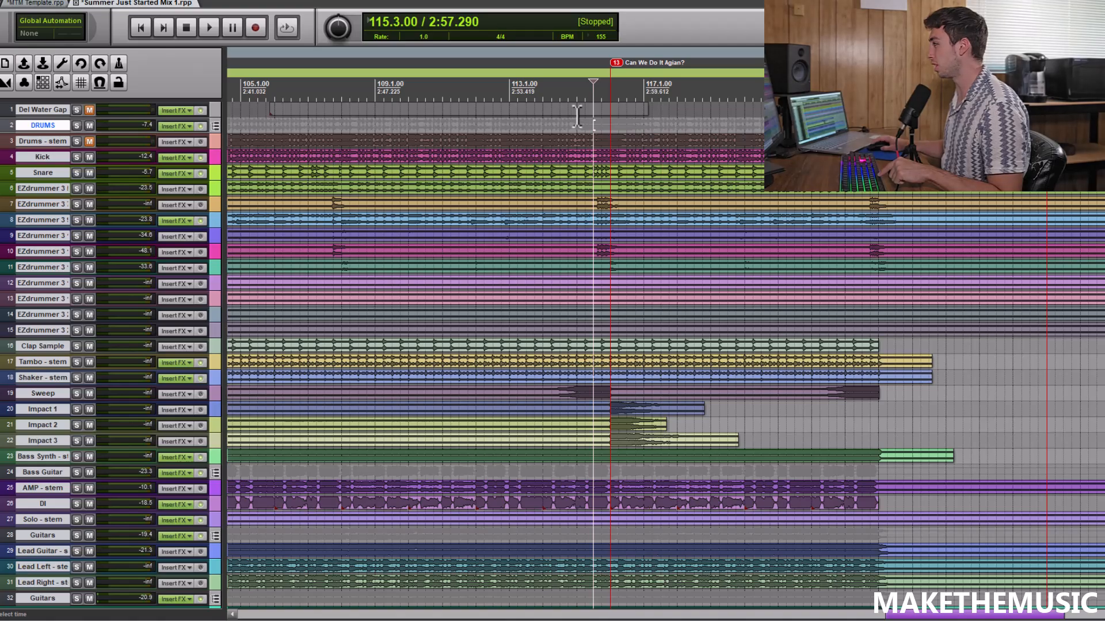
pyautogui.scroll(-8, 80, 274)
pyautogui.press('space')
pyautogui.click(77, 276)
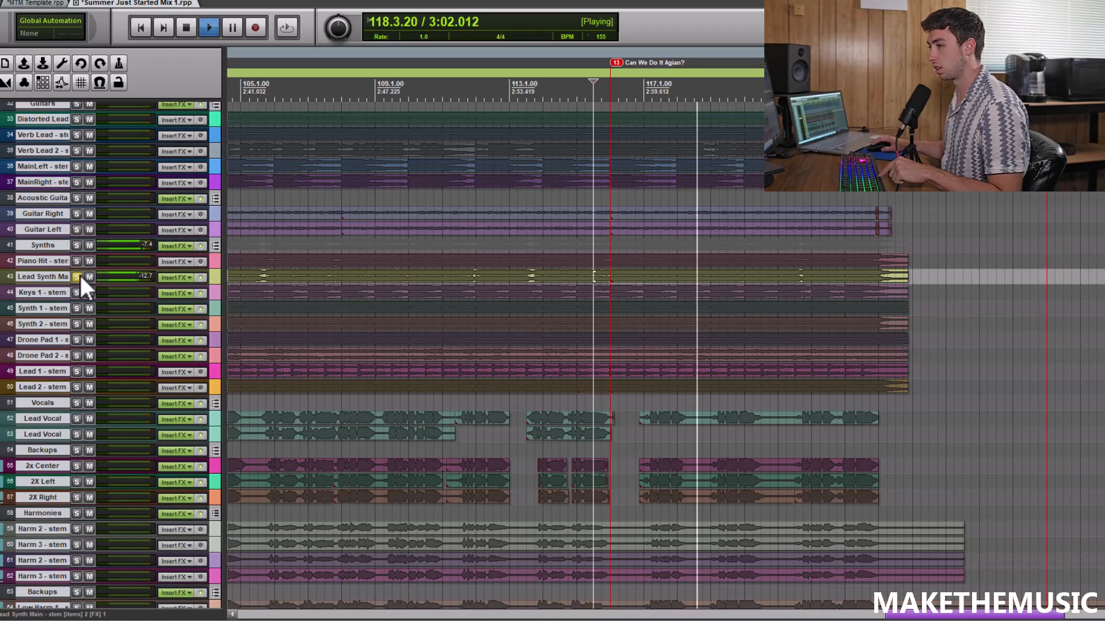
pyautogui.press('space')
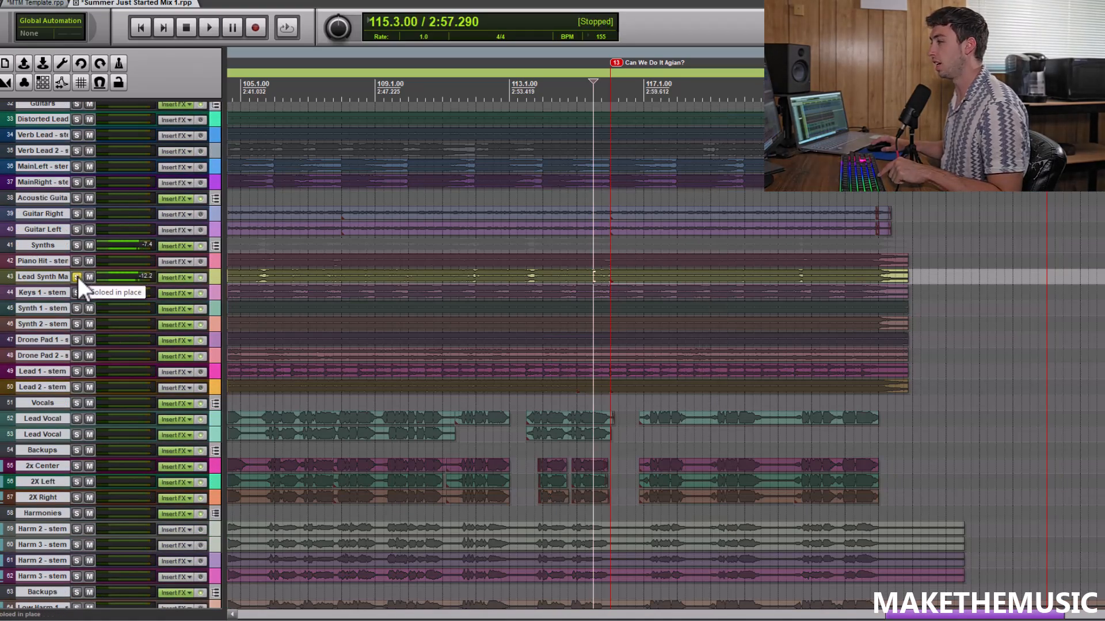
# Turn off the Lead Synth Main stem's solo and hear the full mix from 115.3.00 through the ending section, then stop
pyautogui.click(77, 277)
pyautogui.scroll(3, 646, 241)
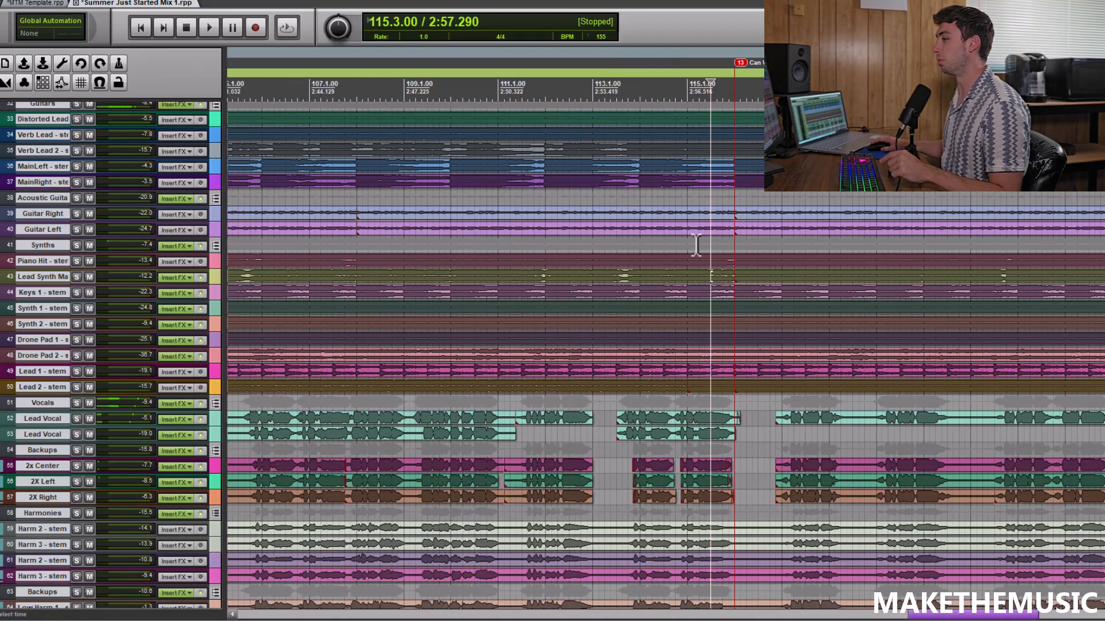
pyautogui.scroll(-2, 696, 245)
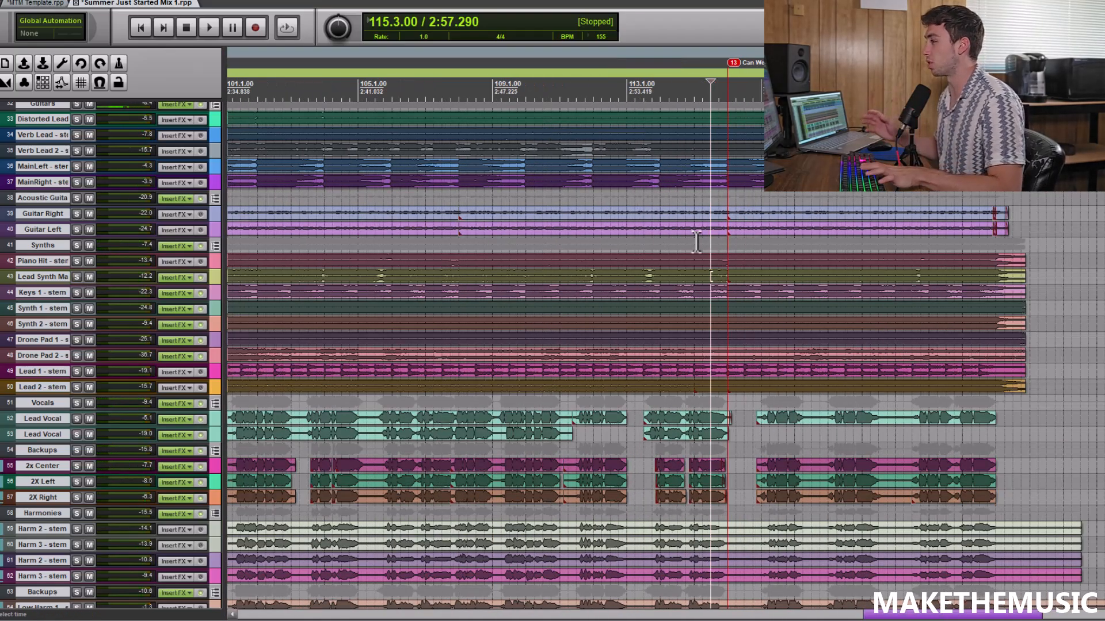
pyautogui.press('space')
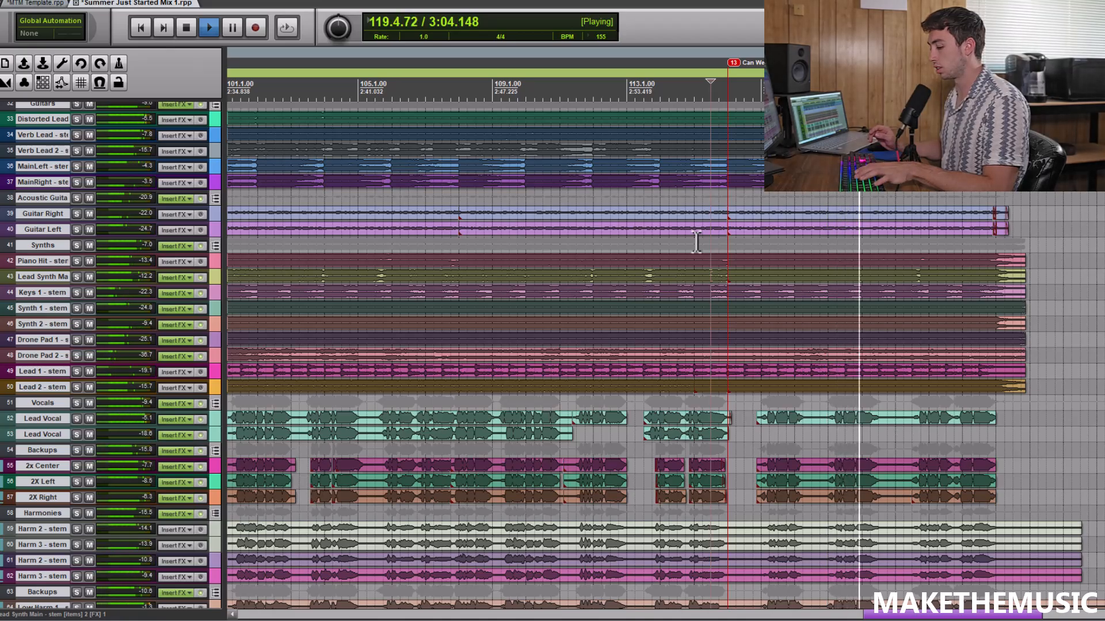
pyautogui.press('space')
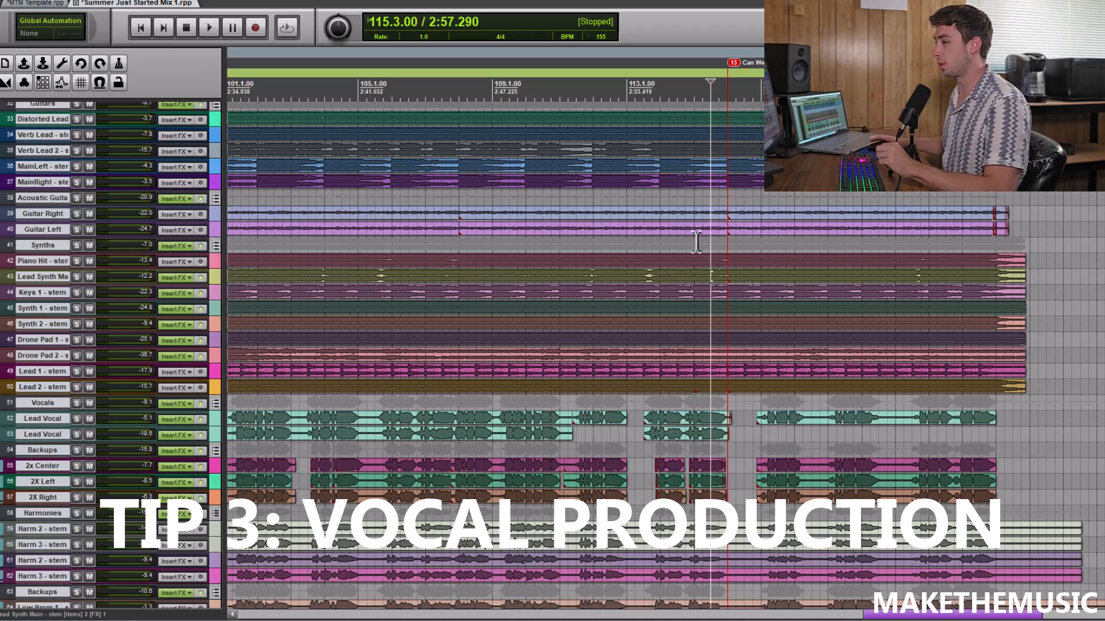
# Enlarge the track heights around the Vocals folder and show the vocal tracks across the whole song
pyautogui.scroll(-2, 476, 382)
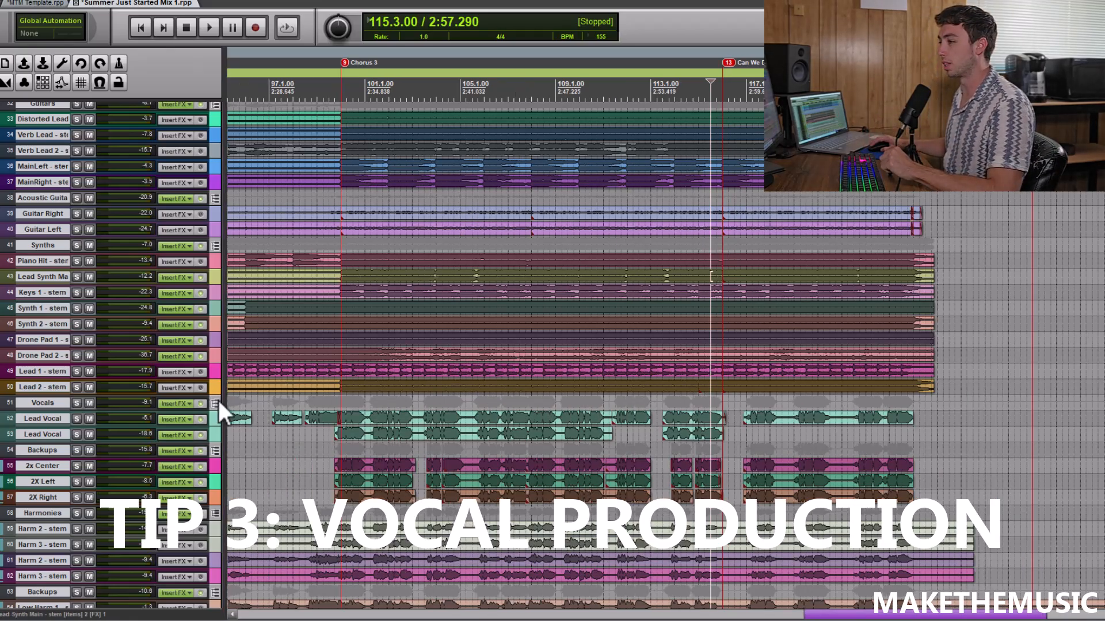
pyautogui.click(217, 402)
pyautogui.click(217, 404)
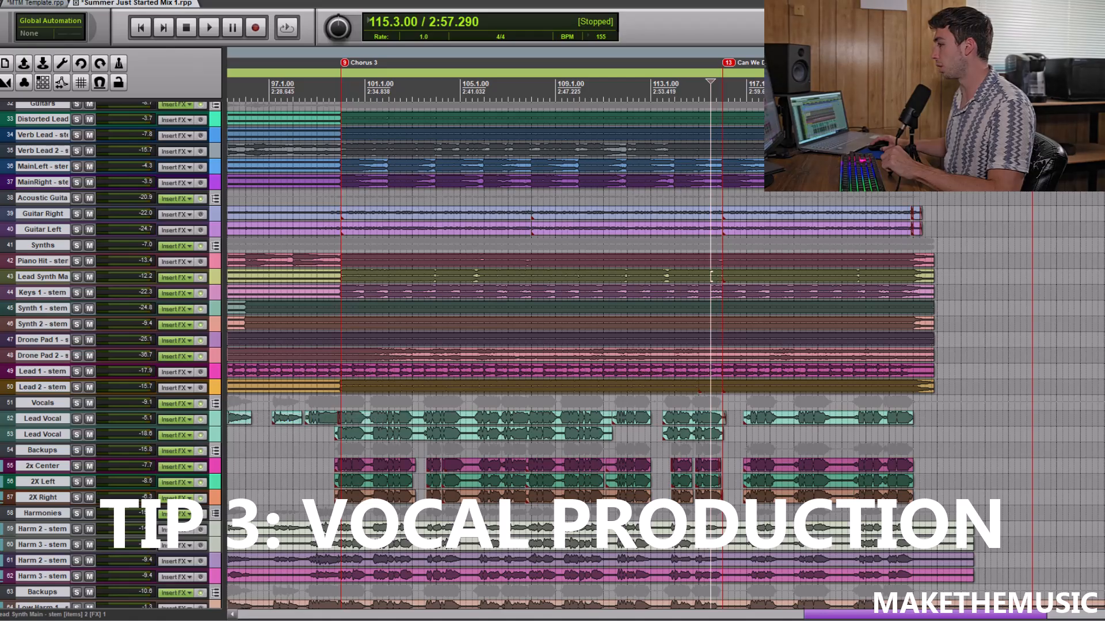
pyautogui.scroll(5, 712, 277)
pyautogui.scroll(-3, 712, 277)
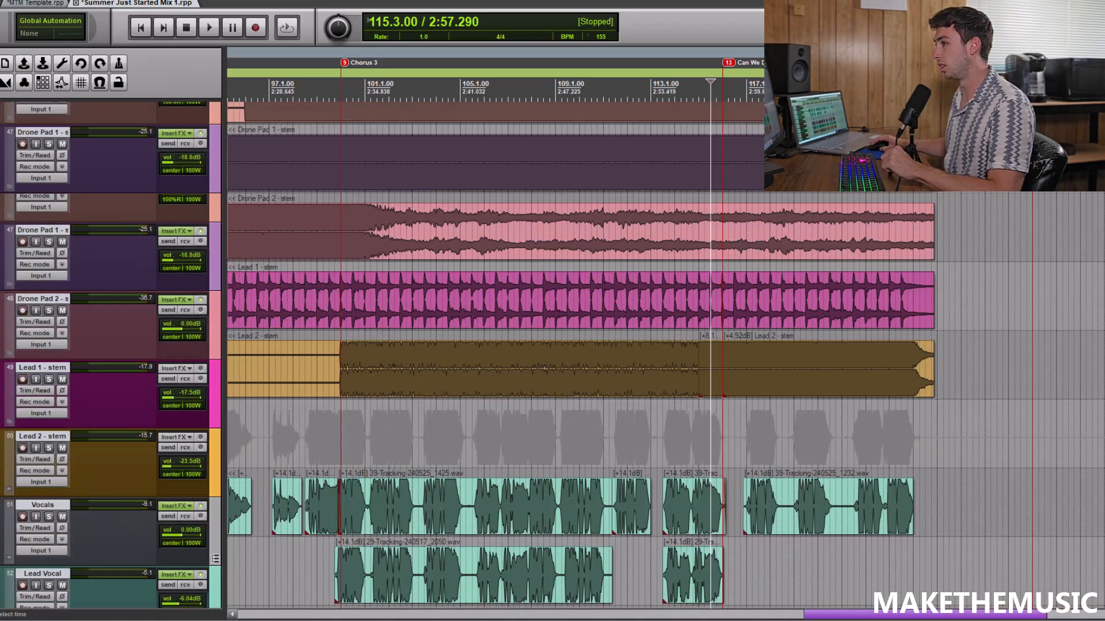
pyautogui.scroll(-8, 395, 316)
pyautogui.scroll(1, 395, 316)
pyautogui.scroll(-5, 319, 219)
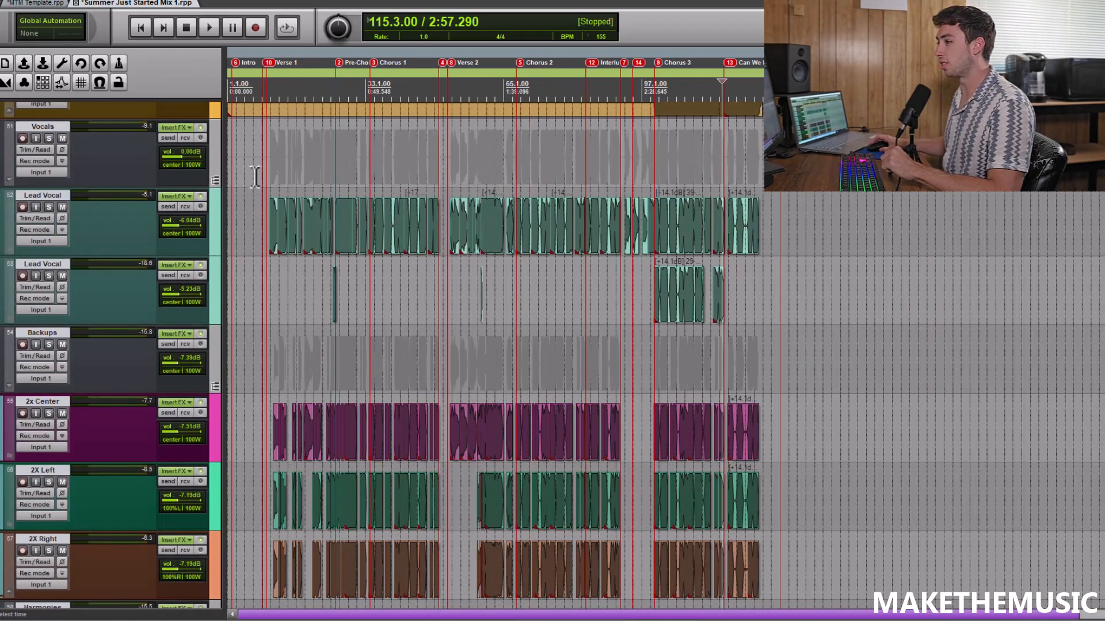
# Solo the Vocals folder and the first Lead Vocal track, listen from 10.4.00 in Verse 1, then stop
pyautogui.click(266, 176)
pyautogui.scroll(6, 267, 178)
pyautogui.click(710, 179)
pyautogui.scroll(3, 711, 182)
pyautogui.click(677, 173)
pyautogui.scroll(-4, 678, 173)
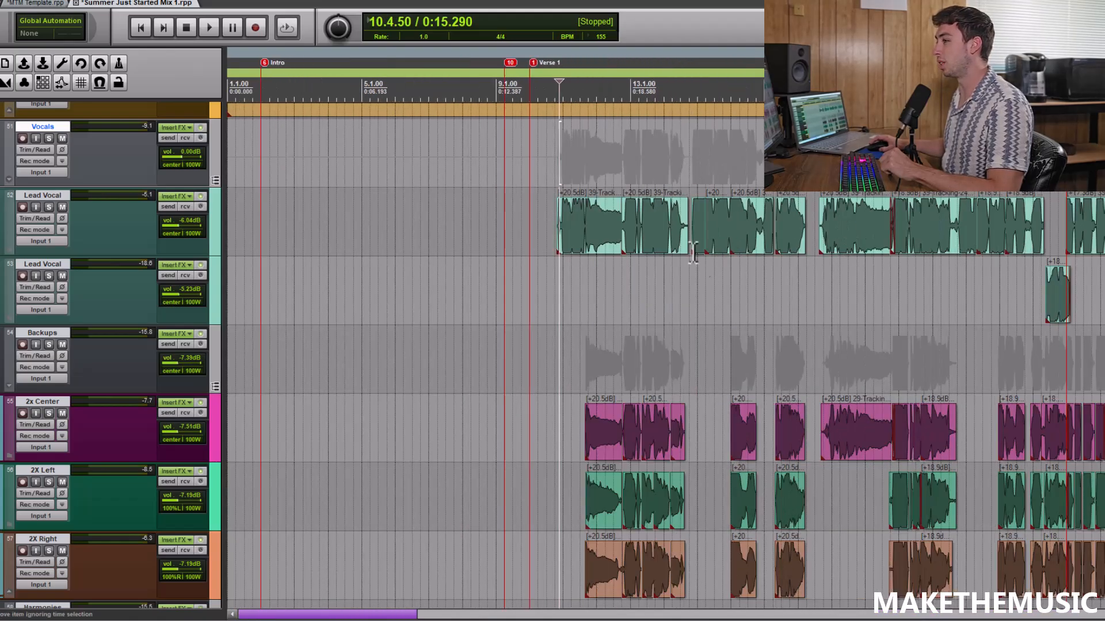
pyautogui.click(49, 138)
pyautogui.click(48, 207)
pyautogui.press('space')
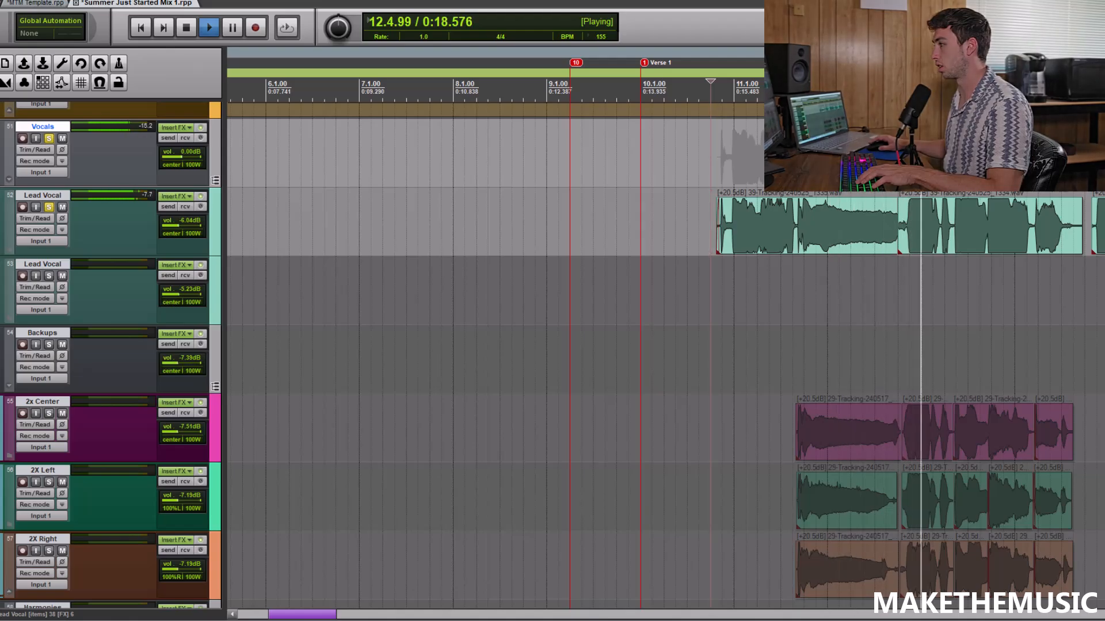
pyautogui.scroll(-2, 666, 357)
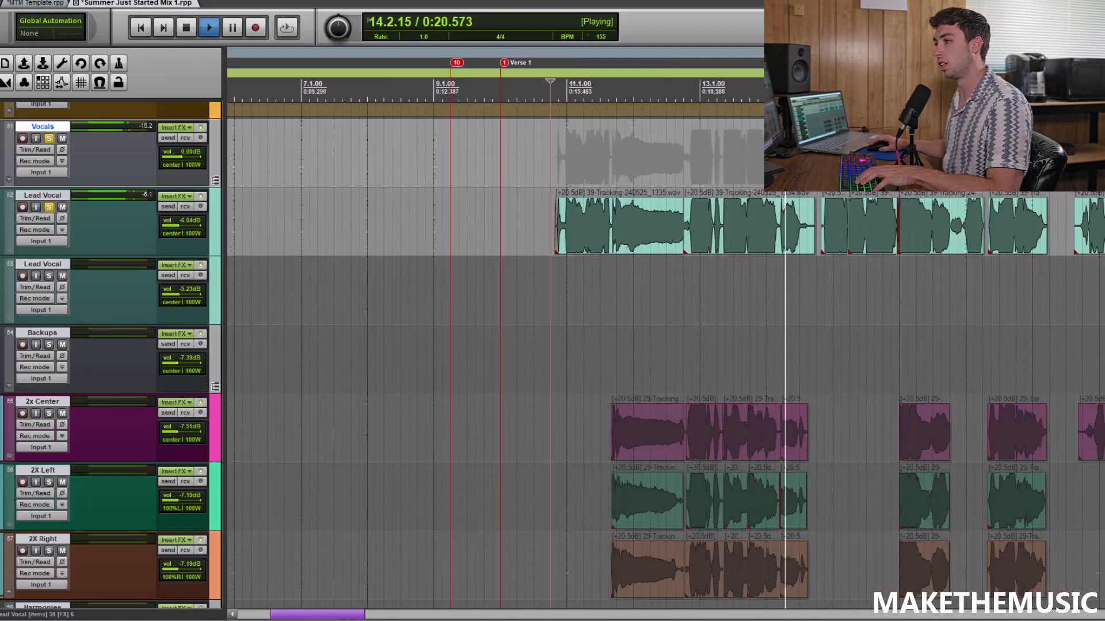
pyautogui.press('space')
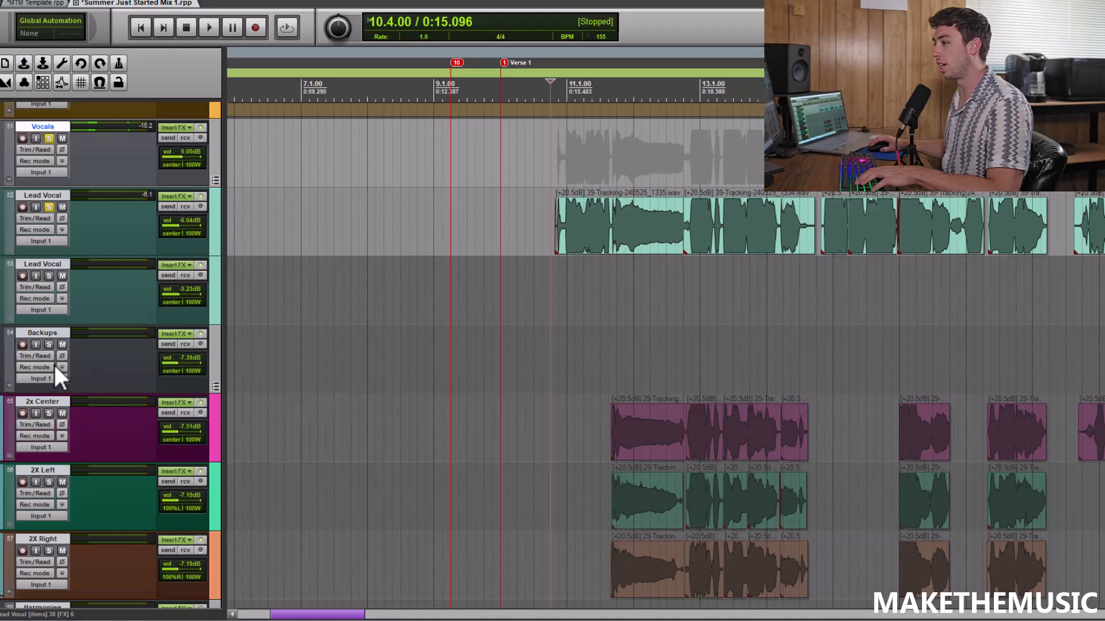
# Solo the Backups folder containing the 2X tracks and listen to the Verse 1 doubles from 11.3.00, then stop
pyautogui.click(49, 344)
pyautogui.scroll(-7, 741, 295)
pyautogui.scroll(5, 742, 295)
pyautogui.scroll(-2, 742, 295)
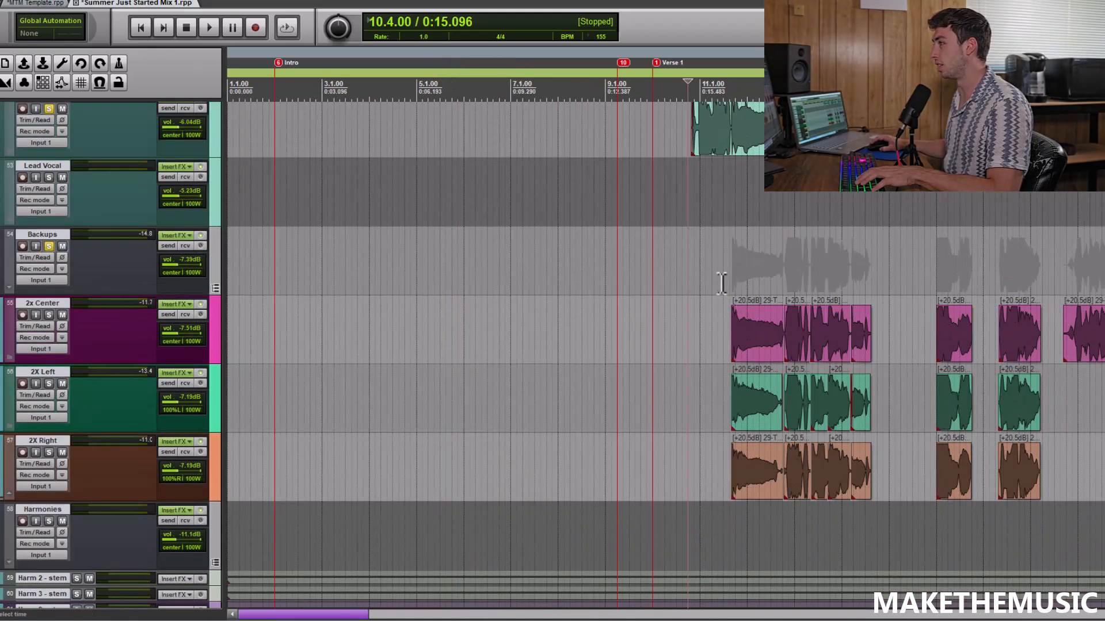
pyautogui.click(722, 282)
pyautogui.press('space')
pyautogui.scroll(3, 745, 204)
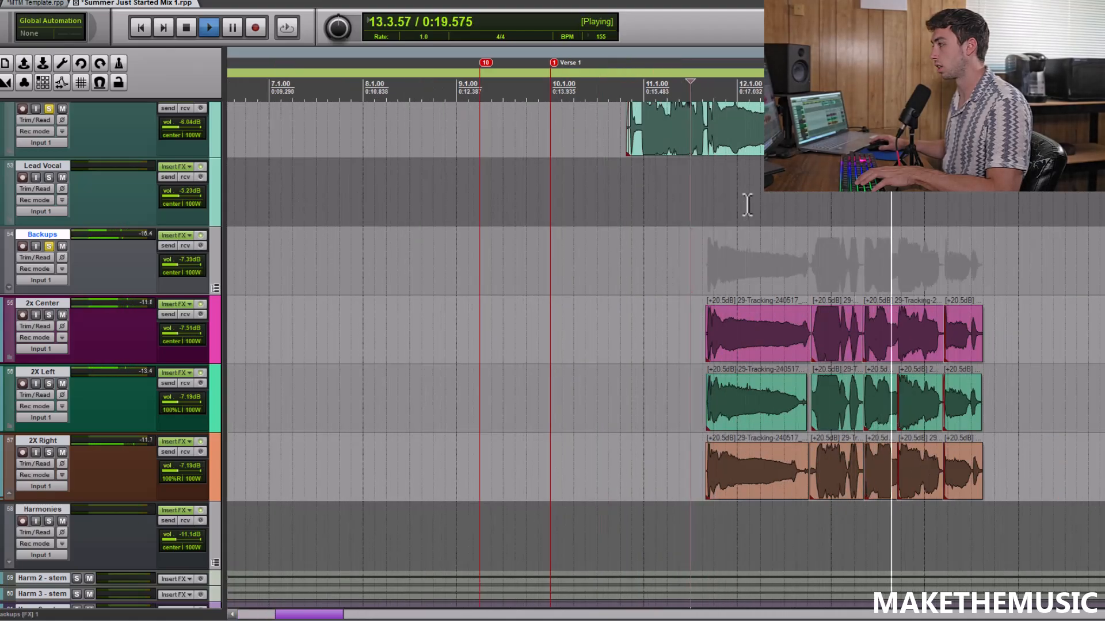
pyautogui.scroll(-3, 772, 205)
pyautogui.press('space')
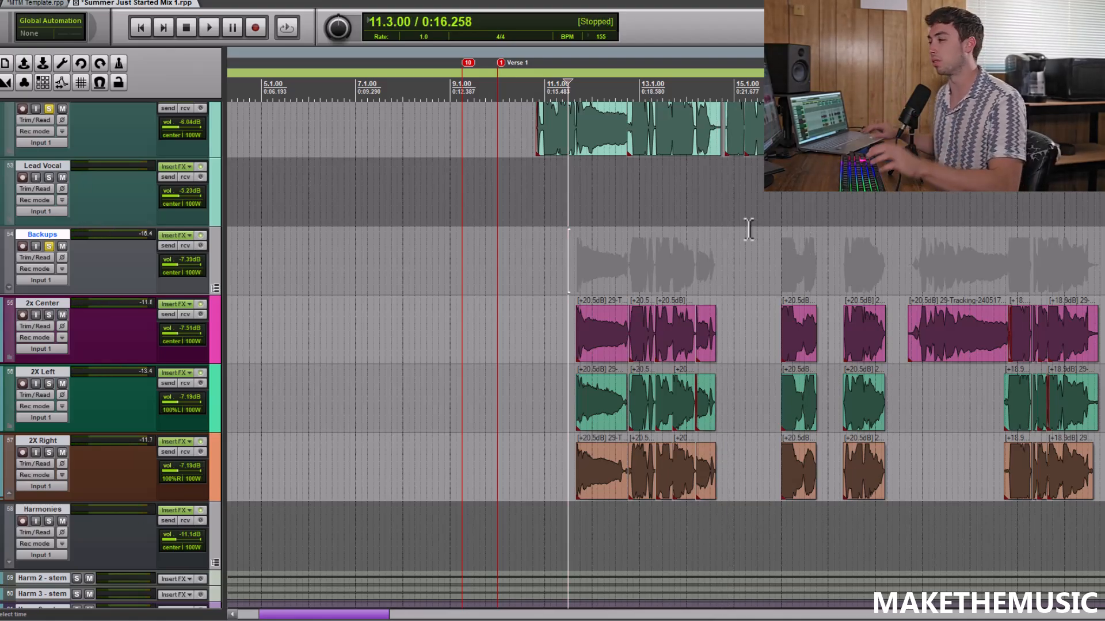
# Solo the lower Backups folder holding the Low Harm stems and listen from 17.1.00 in Verse 1, then stop
pyautogui.click(773, 247)
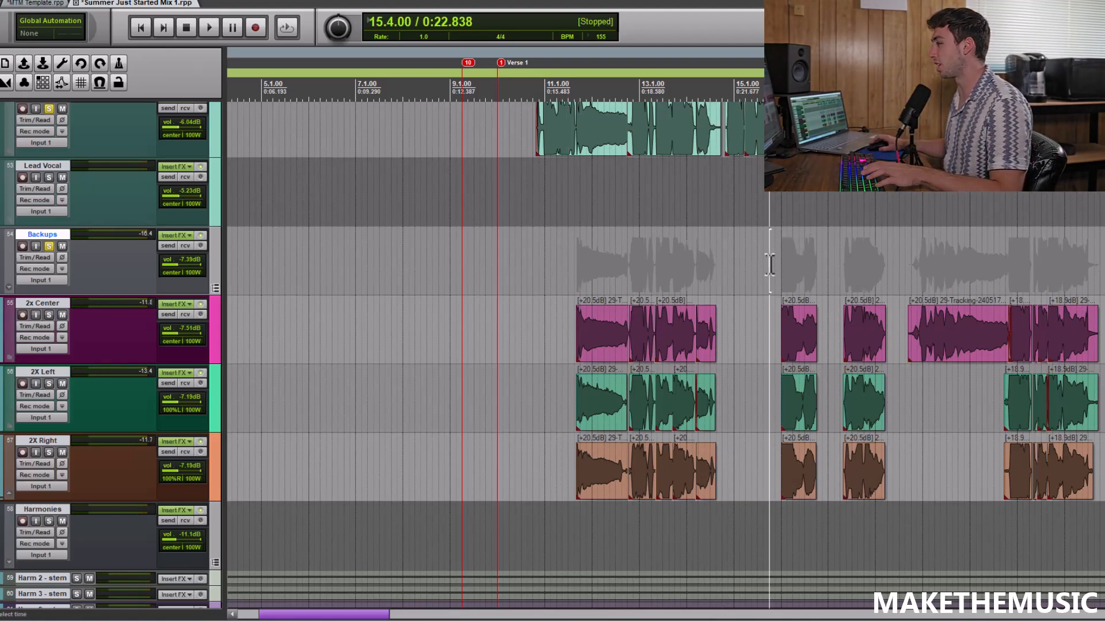
pyautogui.scroll(-2, 840, 266)
pyautogui.scroll(-2, 912, 271)
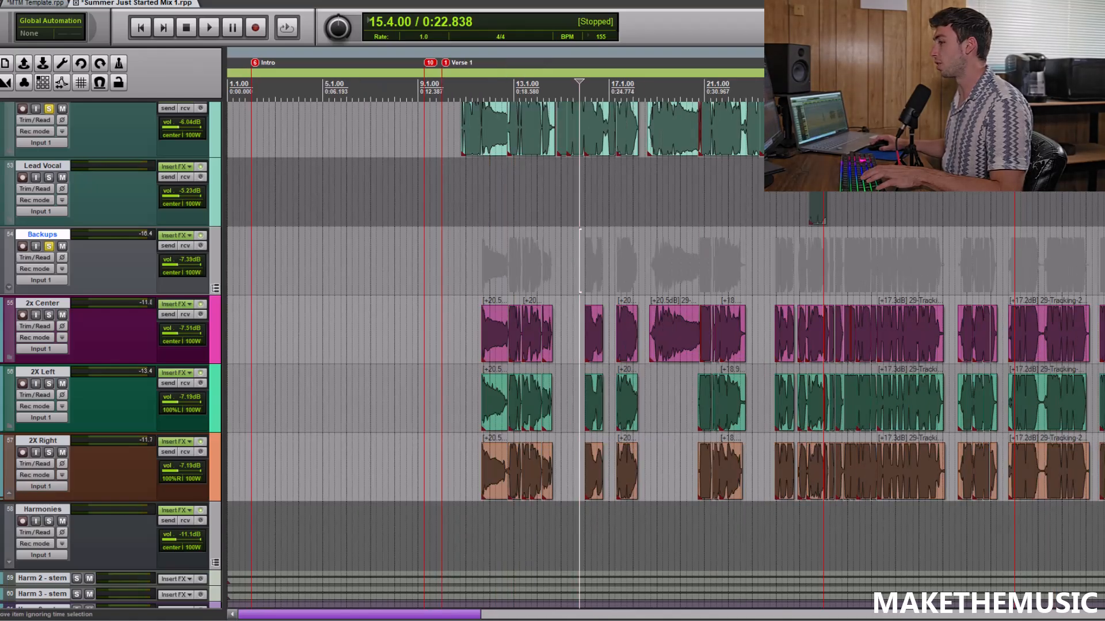
pyautogui.scroll(-8, 912, 271)
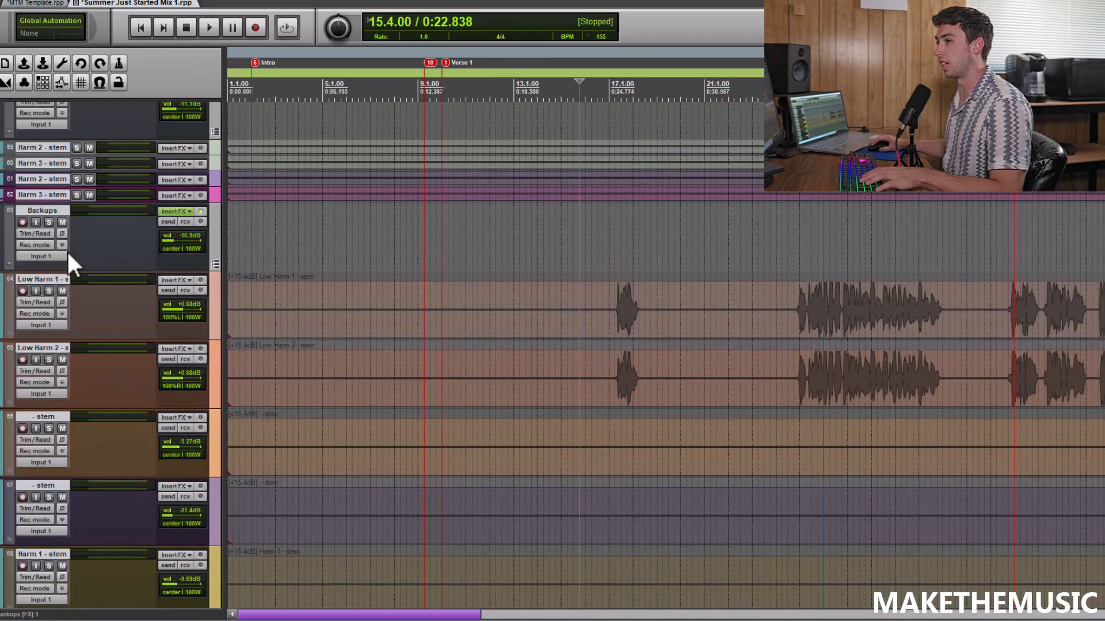
pyautogui.click(49, 222)
pyautogui.click(615, 256)
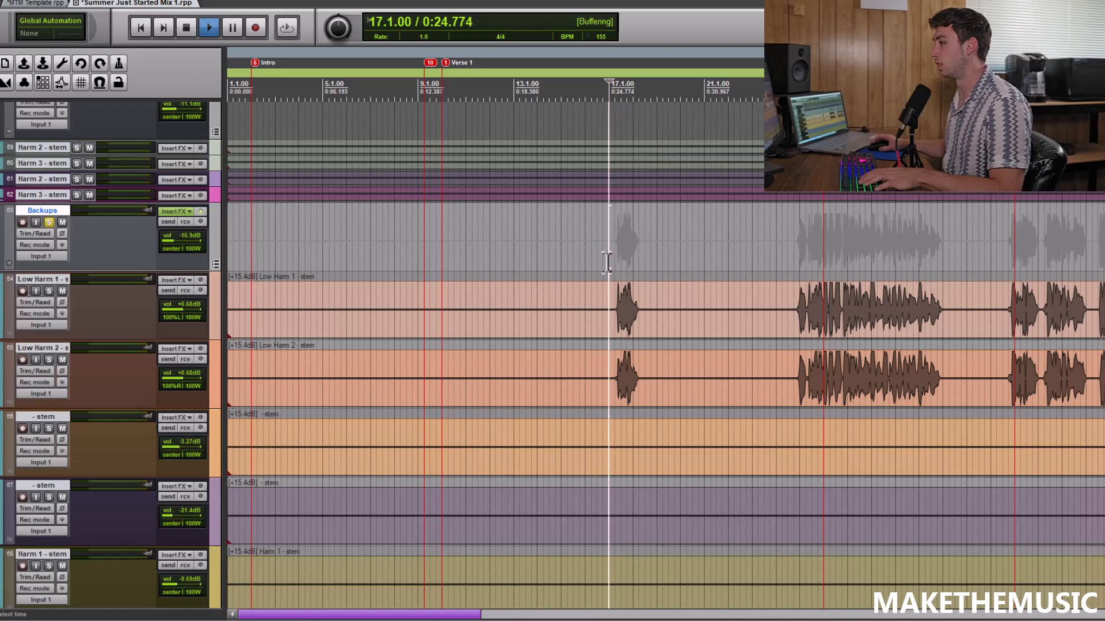
pyautogui.press('space')
pyautogui.scroll(2, 672, 246)
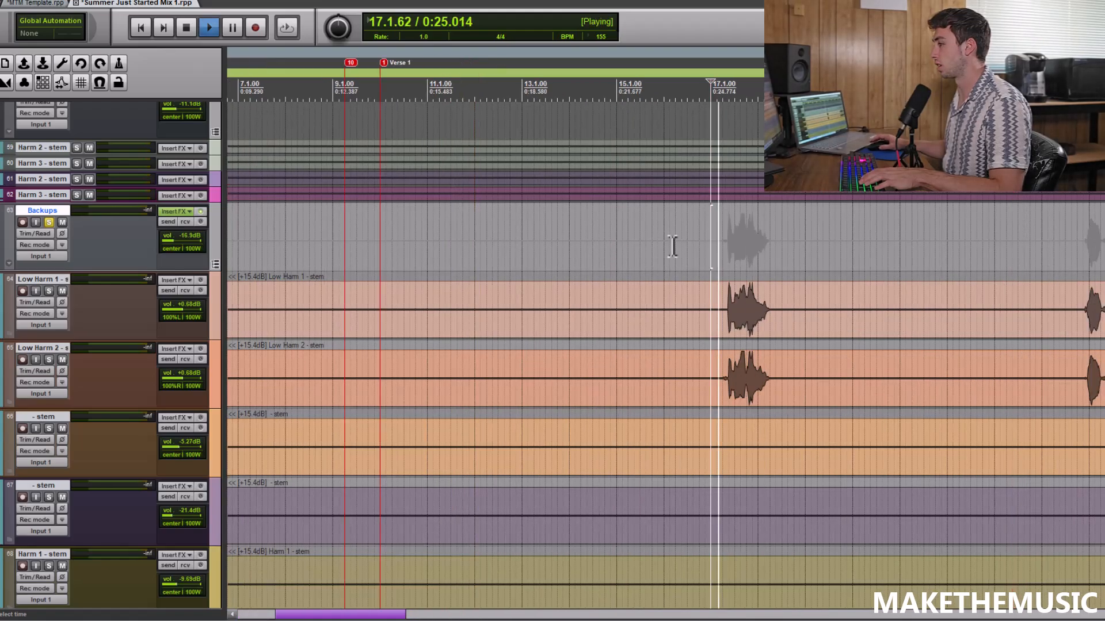
pyautogui.scroll(-2, 672, 246)
pyautogui.press('space')
# Turn off the solos on both Backups folders and the first Lead Vocal track, leaving the Vocals folder soloed
pyautogui.scroll(-4, 677, 240)
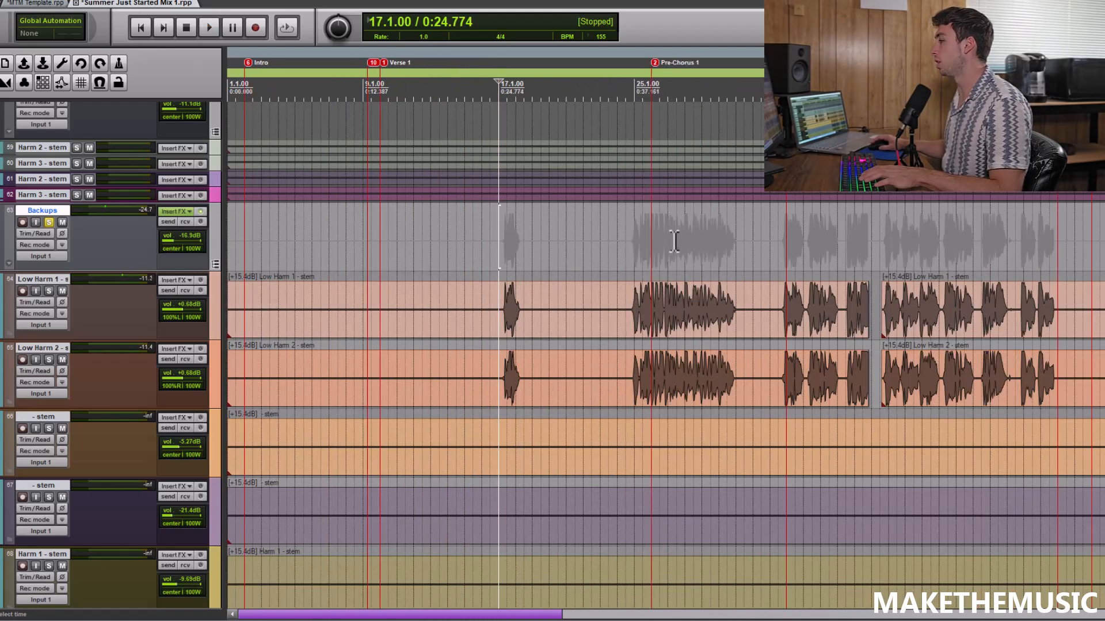
pyautogui.scroll(-5, 676, 345)
pyautogui.scroll(5, 853, 361)
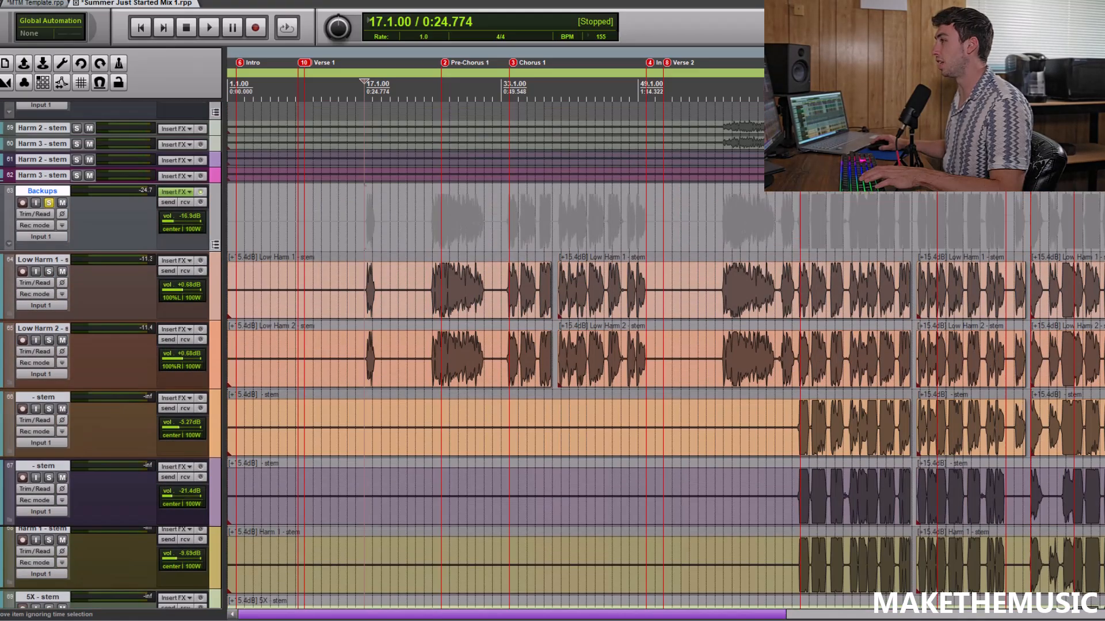
pyautogui.click(508, 327)
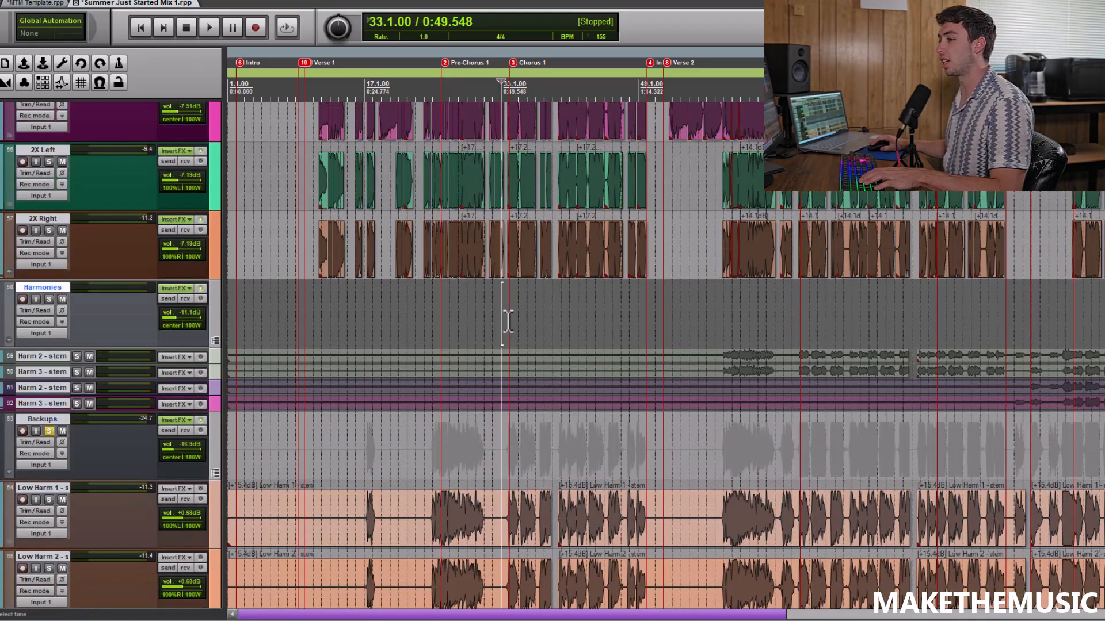
pyautogui.click(52, 431)
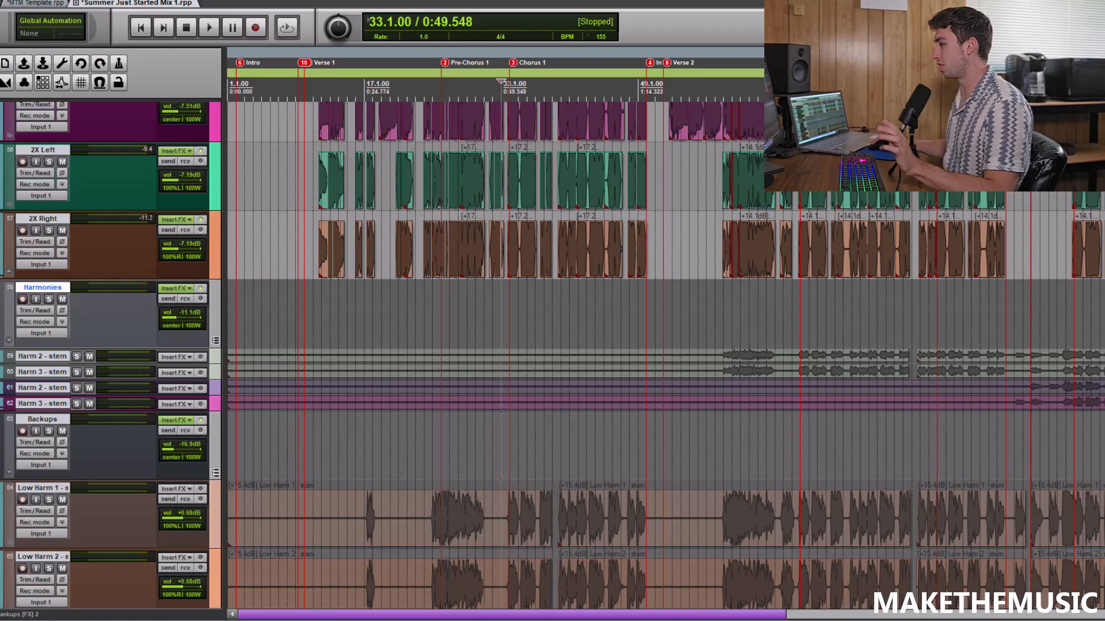
pyautogui.scroll(5, 662, 345)
pyautogui.click(49, 311)
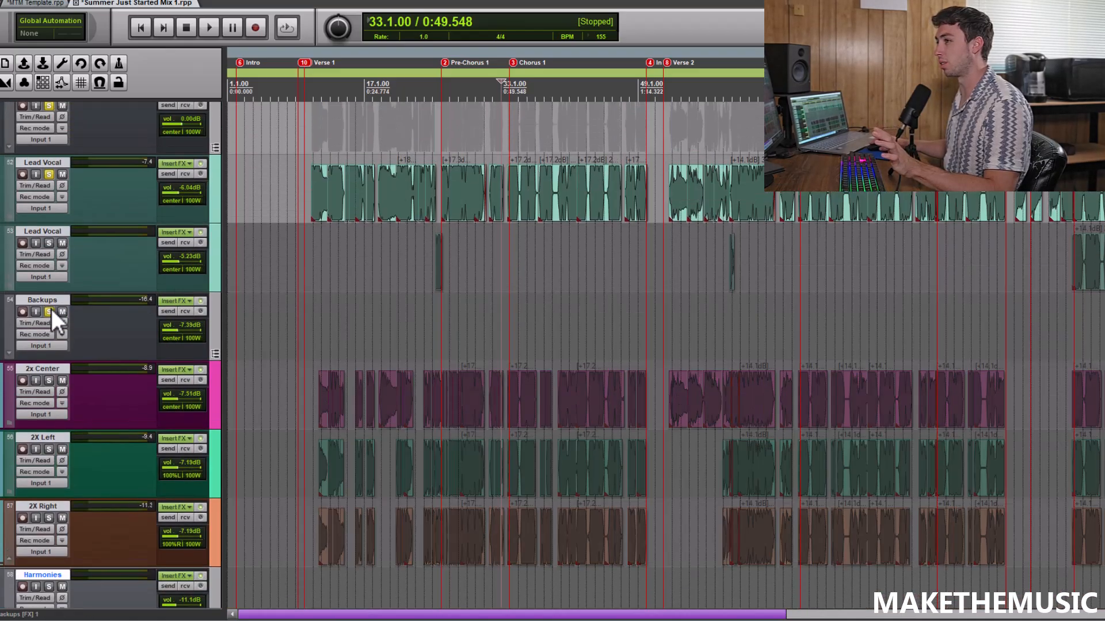
pyautogui.click(49, 174)
# Play all the vocals together from 33.3.50 into Chorus 1 while looking over the doubles and low harmonies, then stop
pyautogui.scroll(2, 711, 144)
pyautogui.scroll(3, 711, 144)
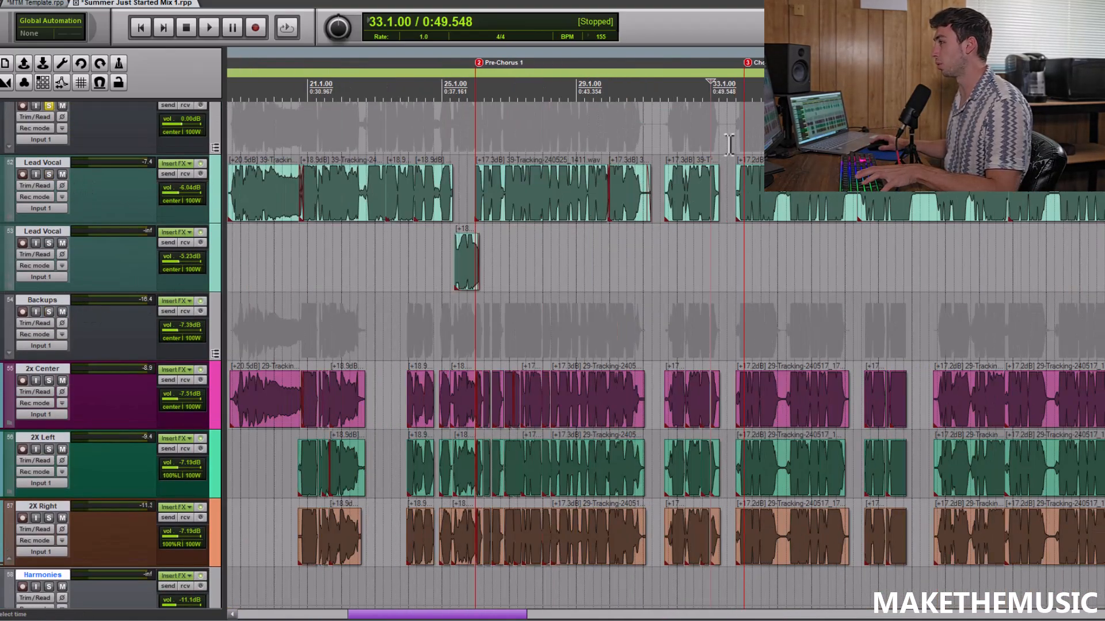
pyautogui.scroll(2, 746, 133)
pyautogui.click(748, 133)
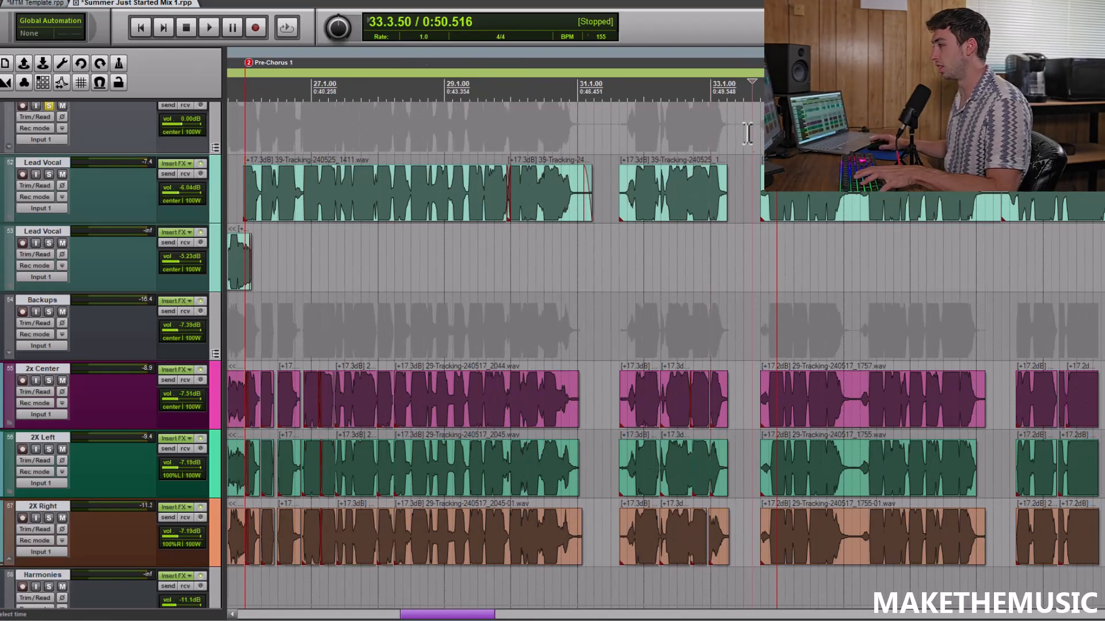
pyautogui.scroll(-2, 846, 290)
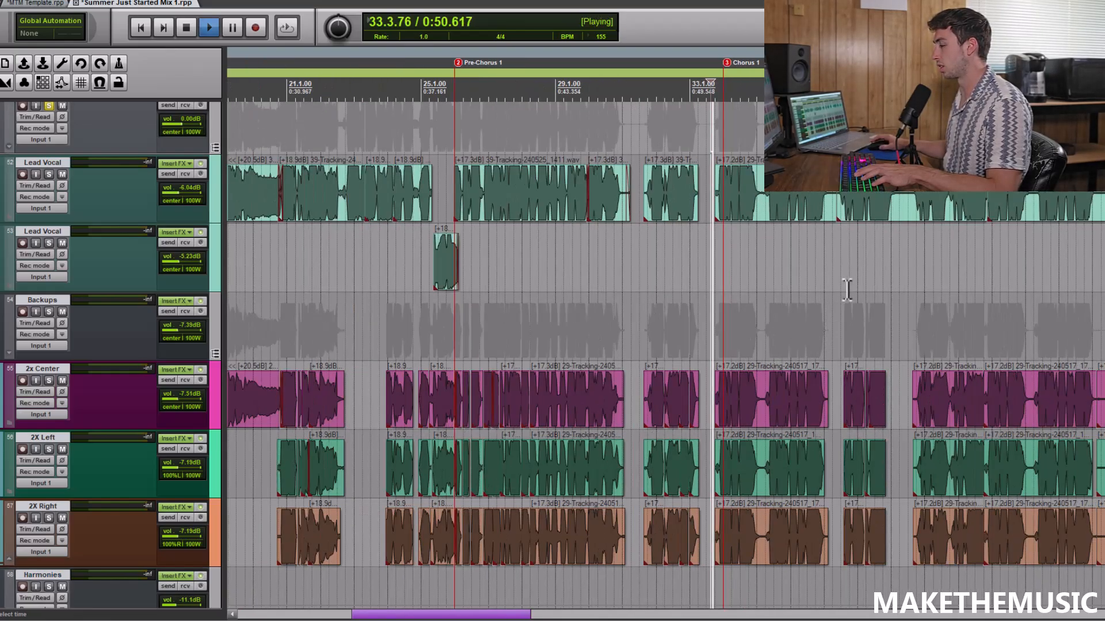
pyautogui.scroll(-2, 847, 289)
pyautogui.scroll(-5, 847, 289)
pyautogui.scroll(-10, 666, 356)
pyautogui.scroll(7, 666, 355)
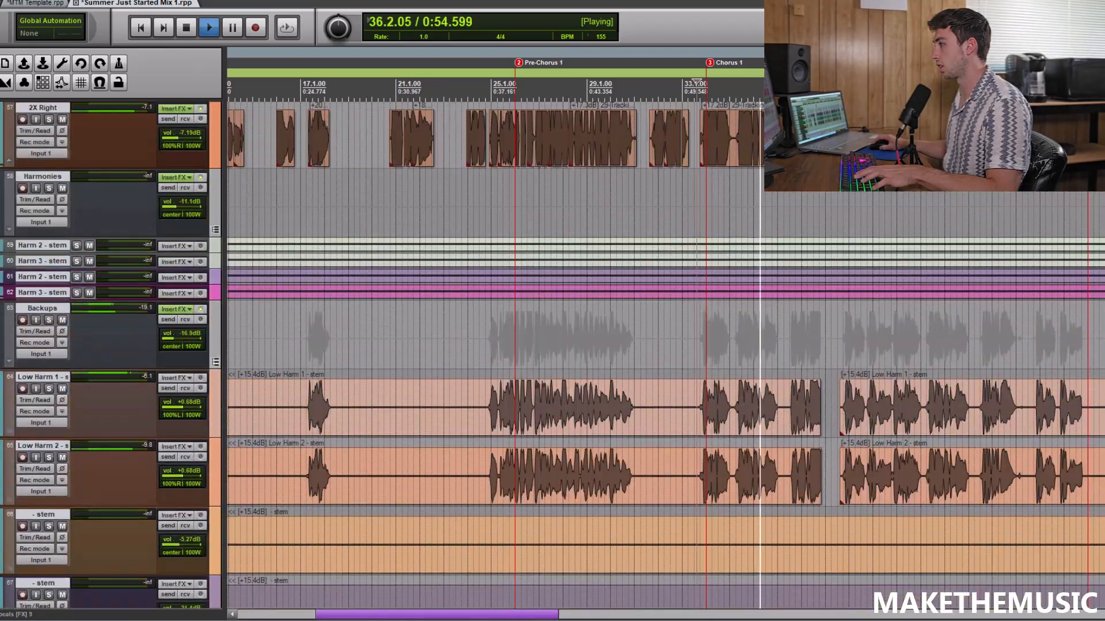
pyautogui.scroll(8, 805, 353)
pyautogui.scroll(-2, 806, 352)
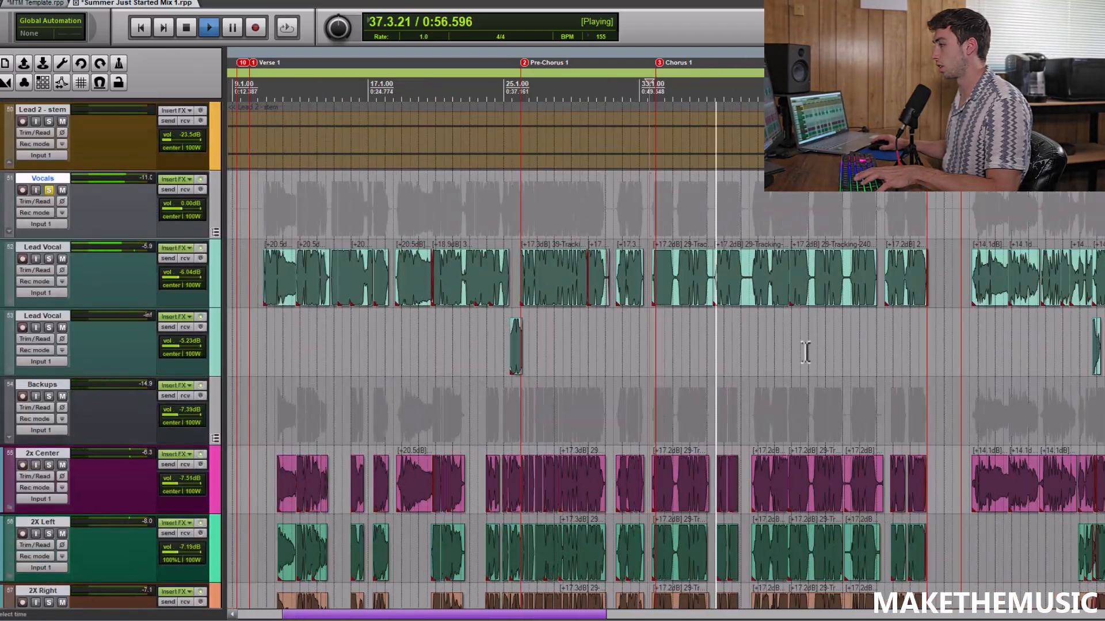
pyautogui.scroll(4, 806, 352)
pyautogui.press('space')
# Solo the Harmonies folder and listen to its Verse 2 entrance from 58.3.00, then stop
pyautogui.scroll(-5, 823, 354)
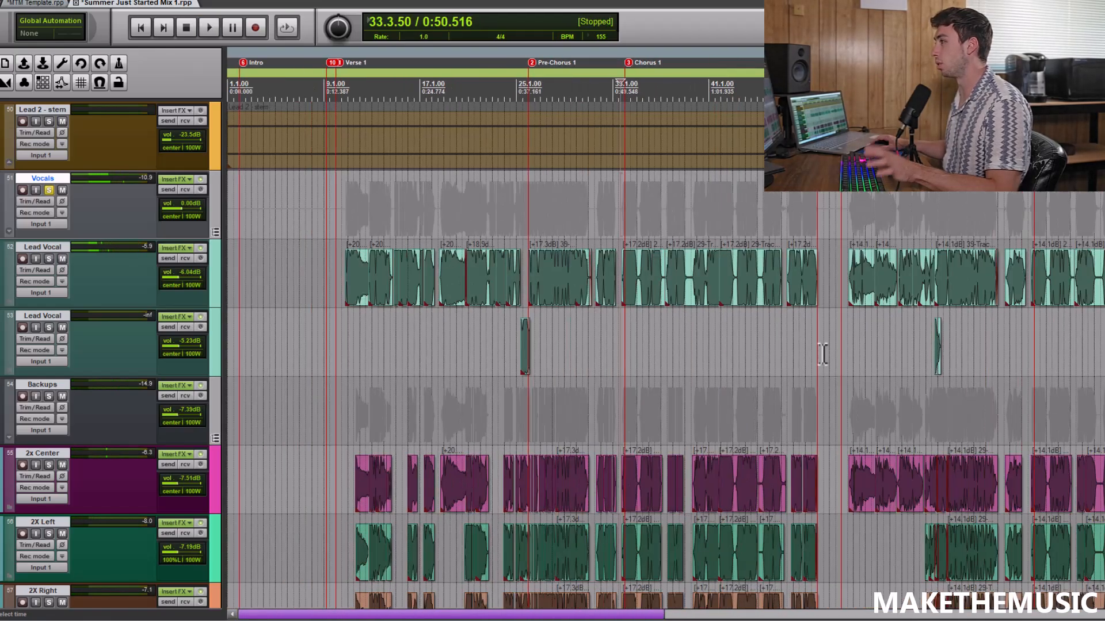
pyautogui.click(845, 222)
pyautogui.scroll(4, 846, 222)
pyautogui.scroll(-2, 844, 221)
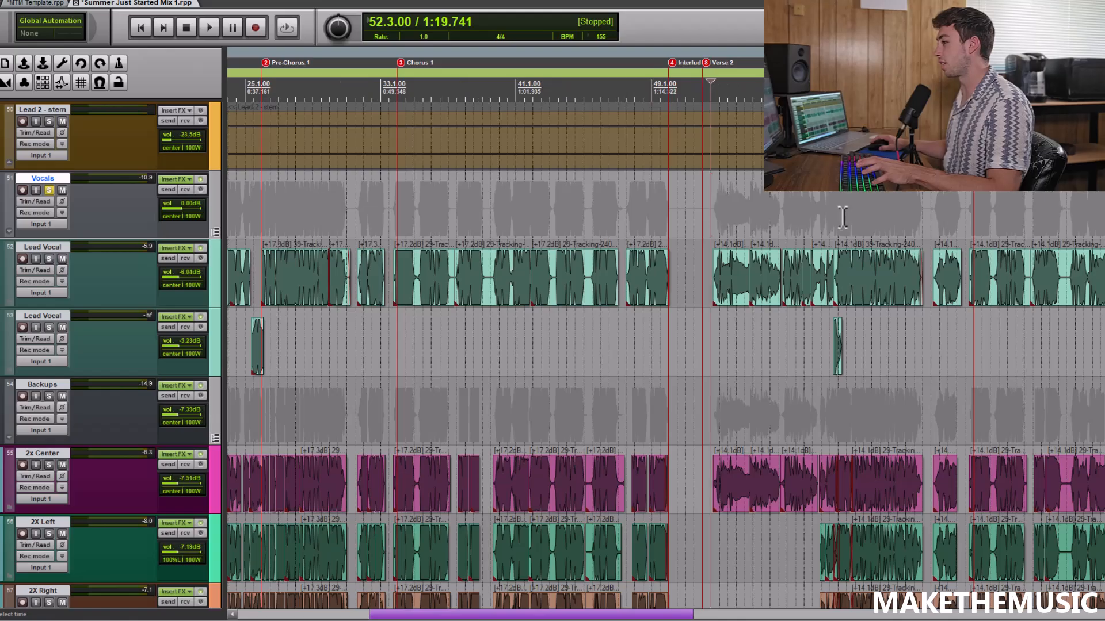
pyautogui.scroll(-5, 823, 374)
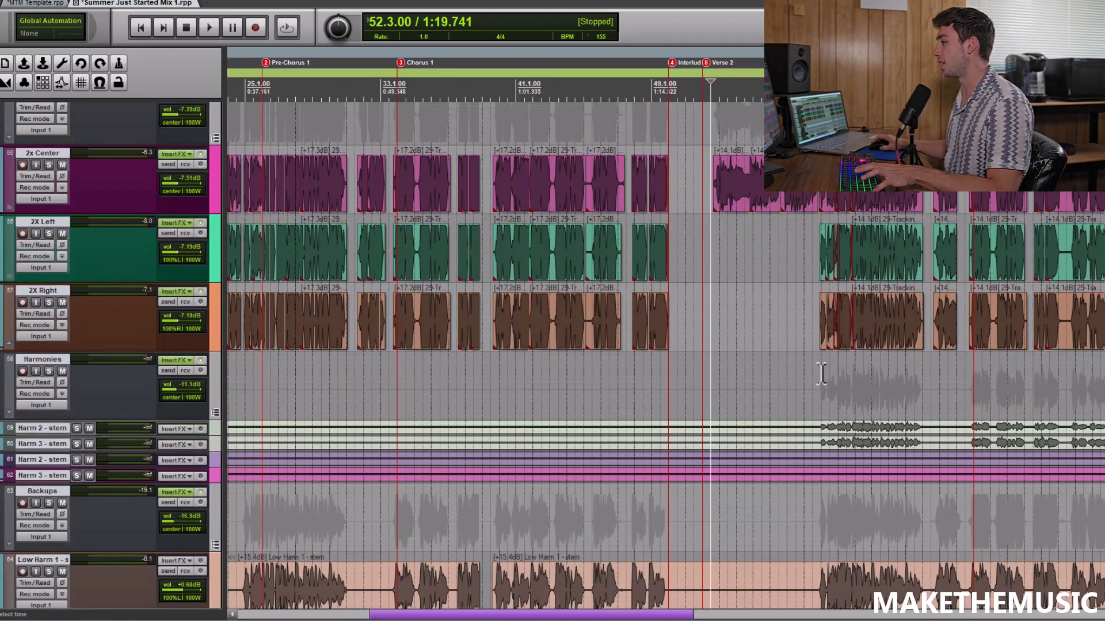
pyautogui.click(821, 375)
pyautogui.scroll(3, 821, 374)
pyautogui.click(49, 372)
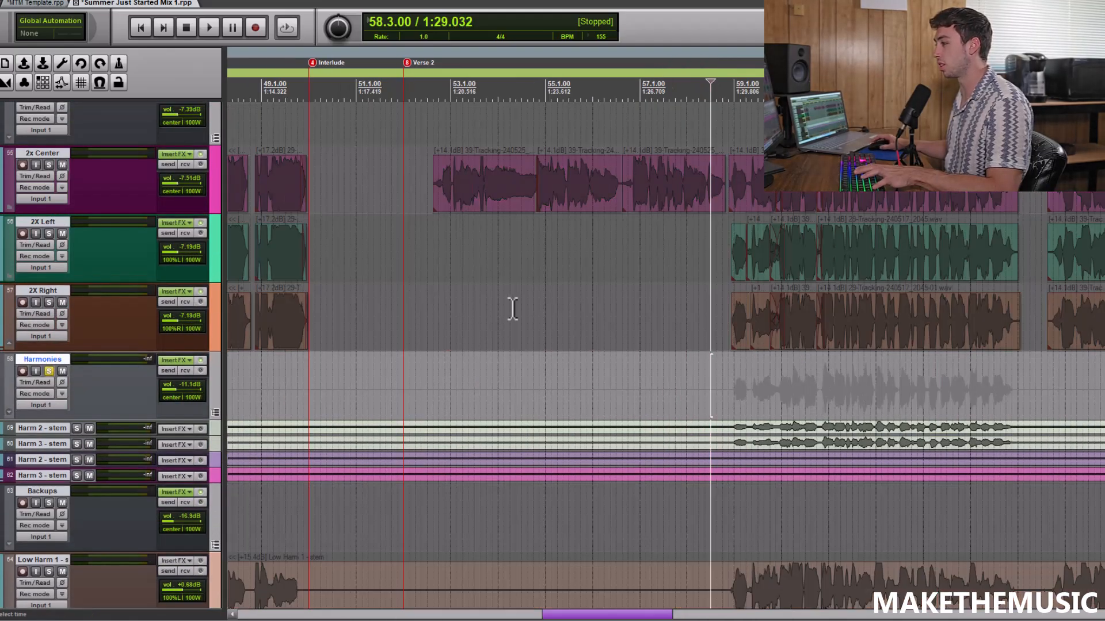
pyautogui.press('space')
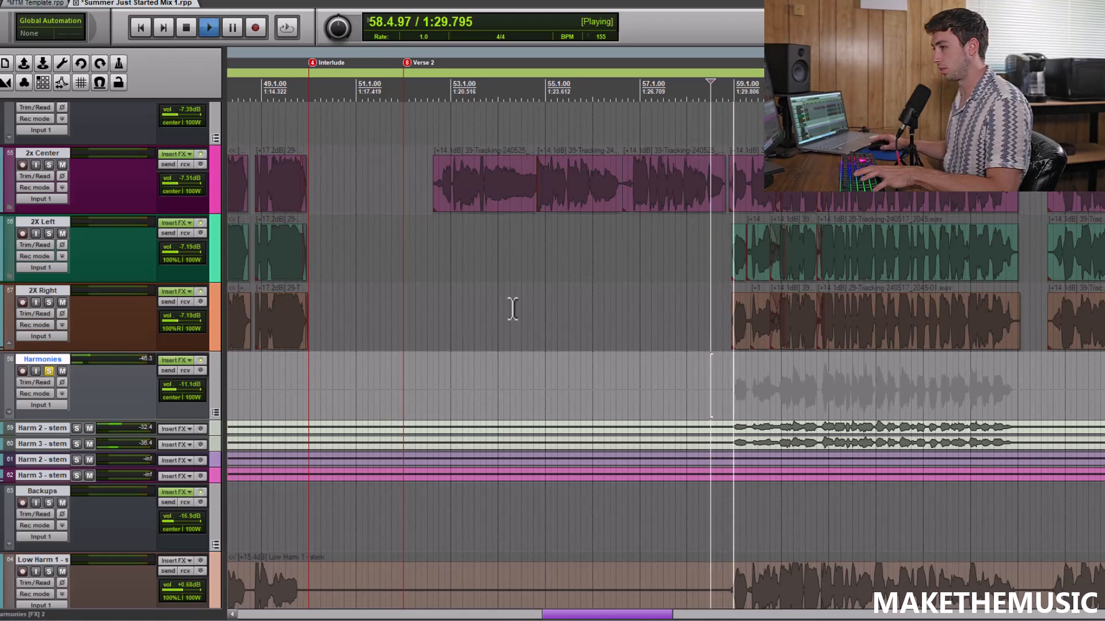
pyautogui.scroll(-2, 620, 321)
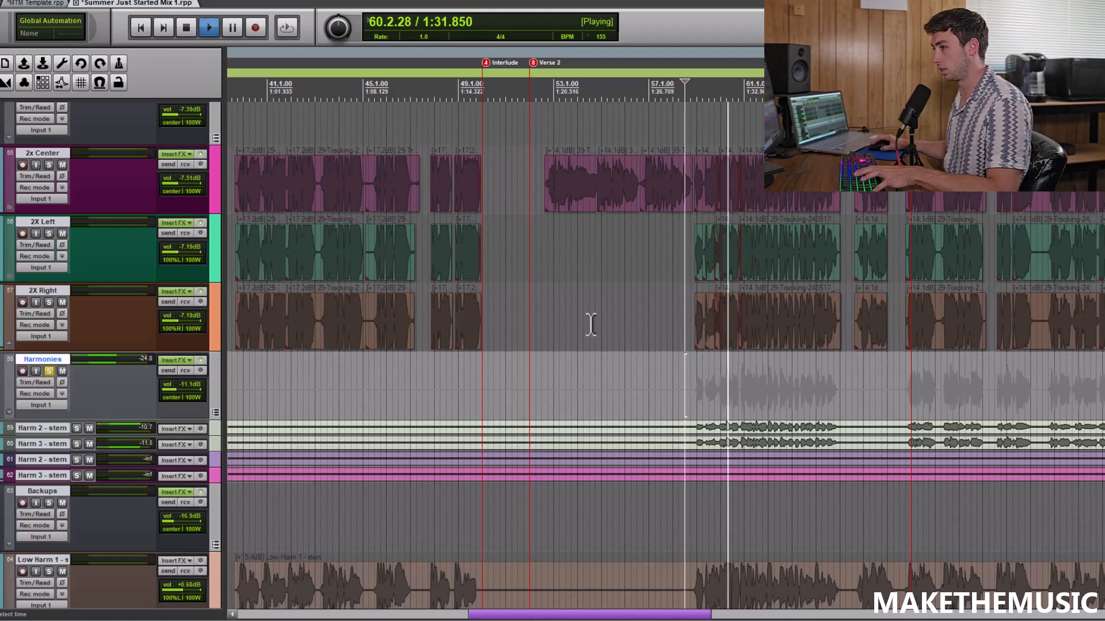
pyautogui.press('space')
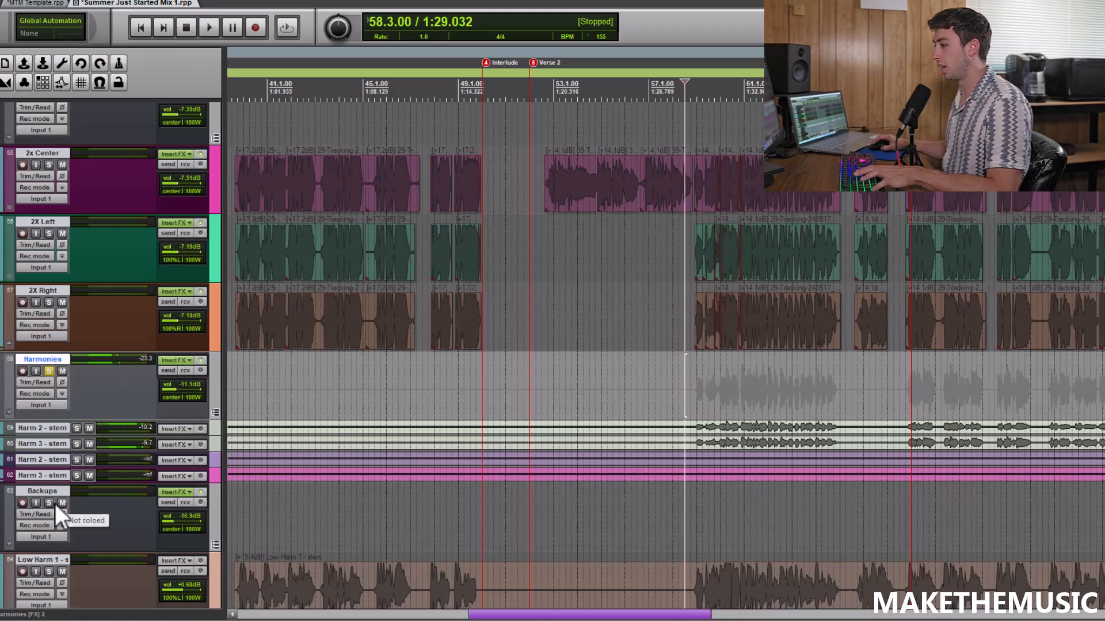
# Solo the lower Backups folder instead of Harmonies and play the Verse 2 low harmonies from 58.3.00
pyautogui.click(49, 502)
pyautogui.scroll(-3, 50, 502)
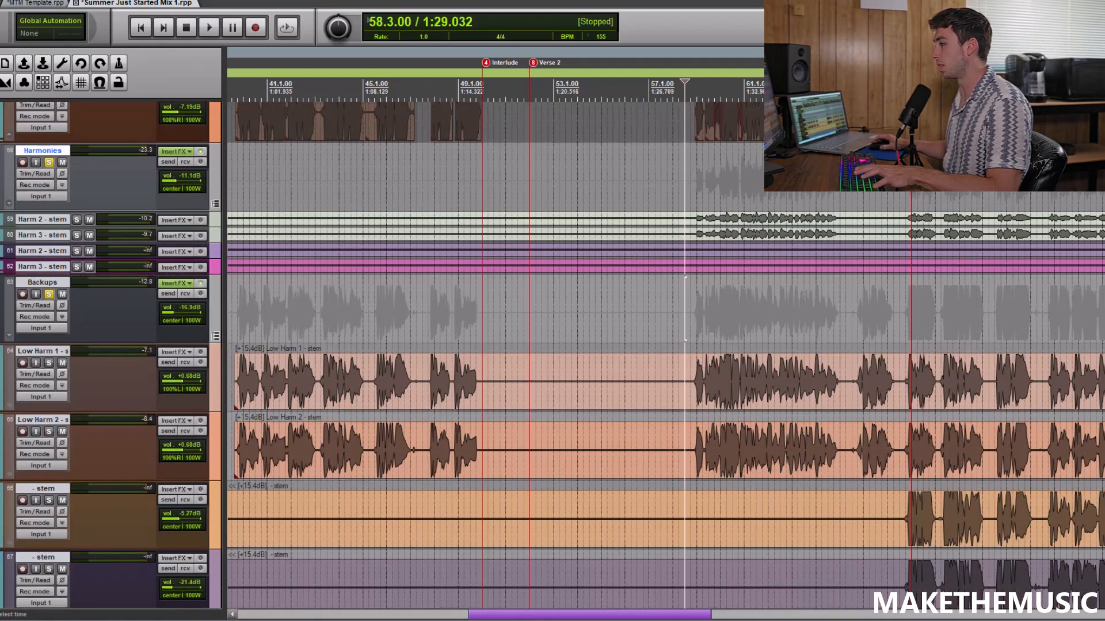
pyautogui.press('space')
pyautogui.click(50, 163)
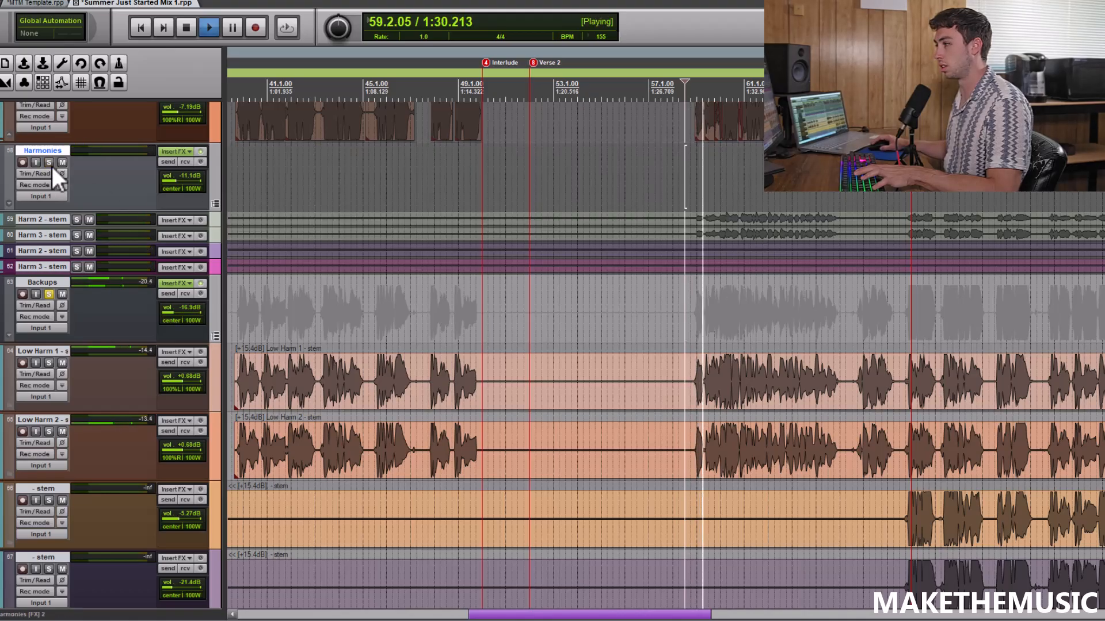
# Turn off the lower Backups folder's solo and hear all the Verse 2 vocals together, then stop
pyautogui.click(49, 294)
pyautogui.scroll(5, 53, 295)
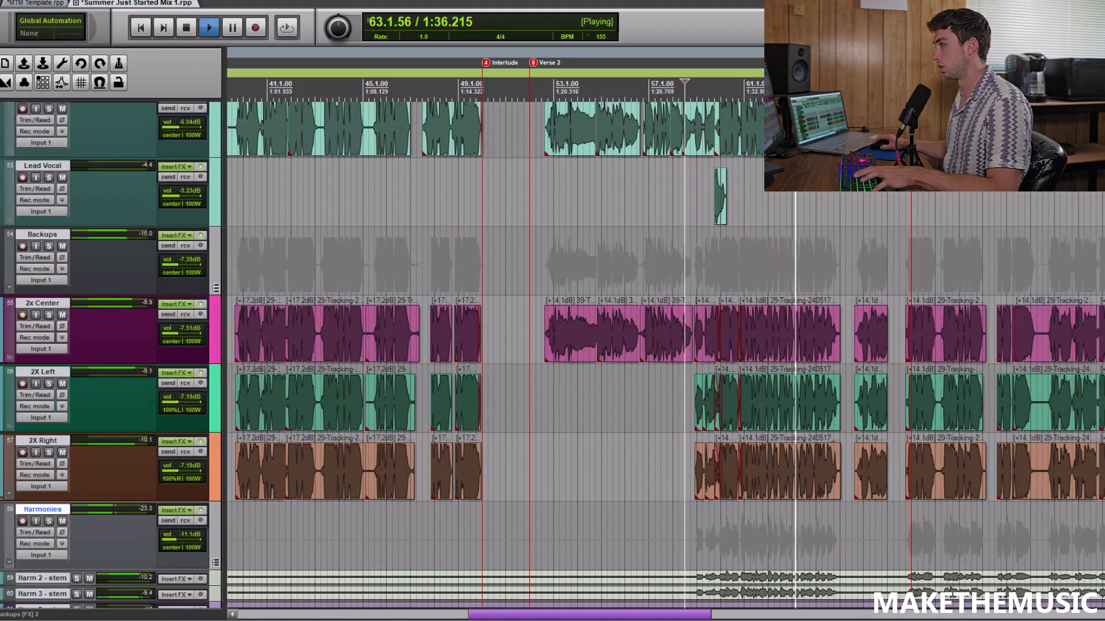
pyautogui.scroll(2, 1080, 389)
pyautogui.scroll(-3, 1080, 390)
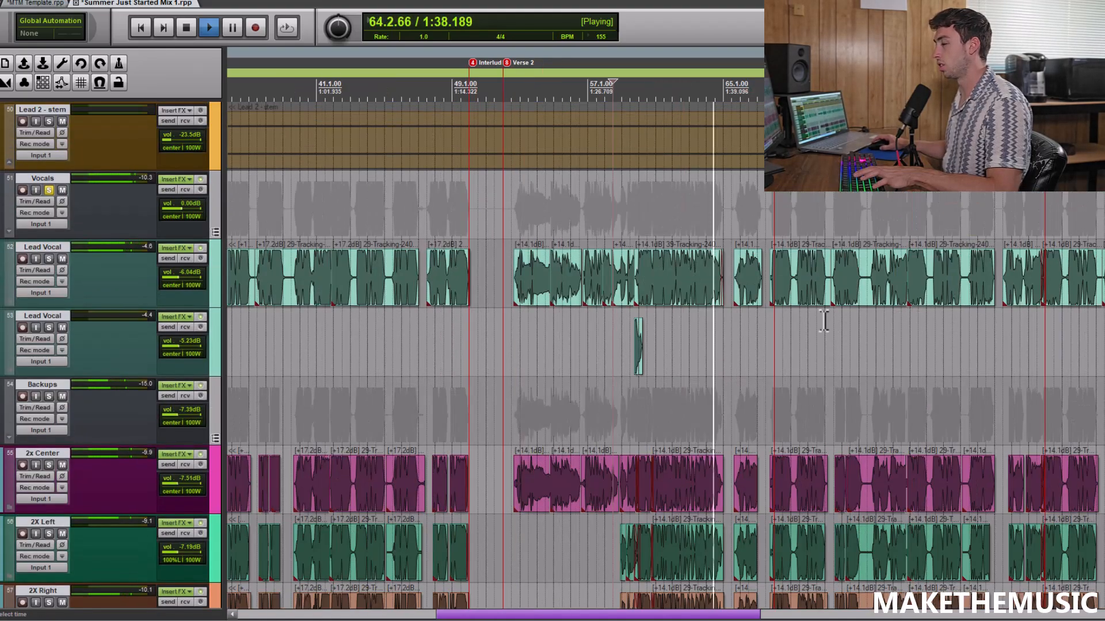
pyautogui.press('space')
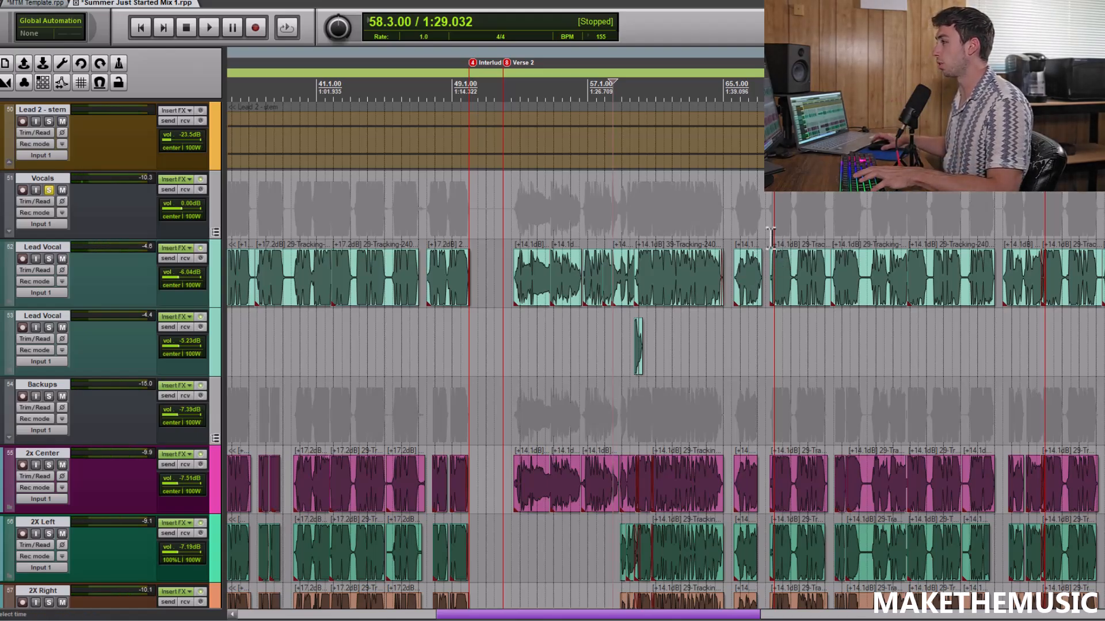
# Solo the Harmonies folder and play its four stems from 101.1.00 in Chorus 3
pyautogui.click(772, 242)
pyautogui.scroll(3, 720, 285)
pyautogui.scroll(-5, 731, 249)
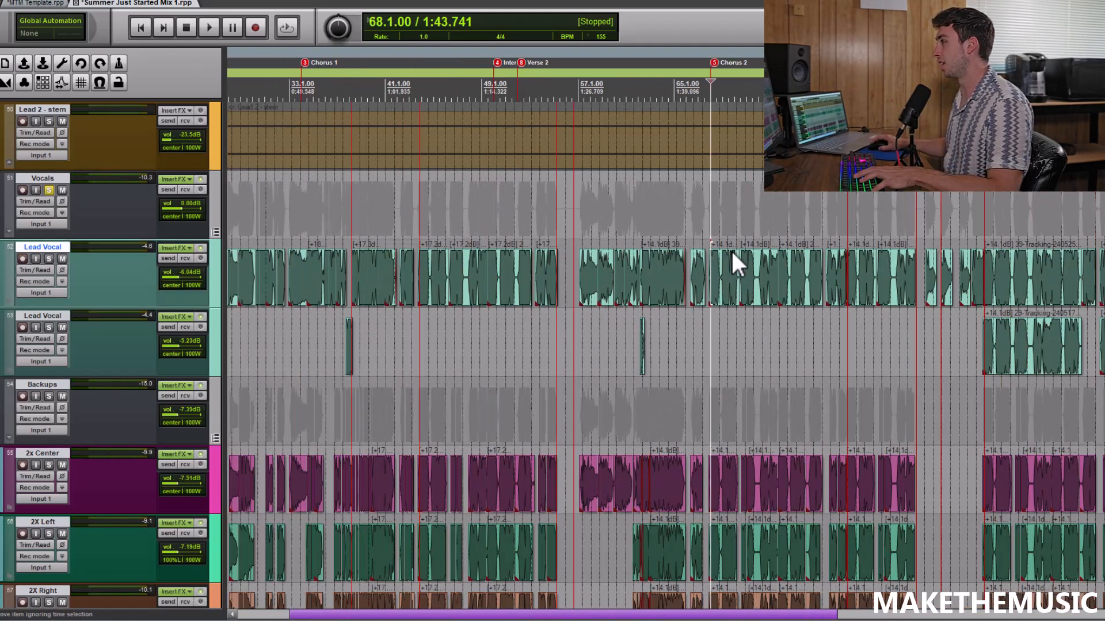
pyautogui.click(992, 207)
pyautogui.scroll(2, 991, 208)
pyautogui.scroll(-6, 30, 309)
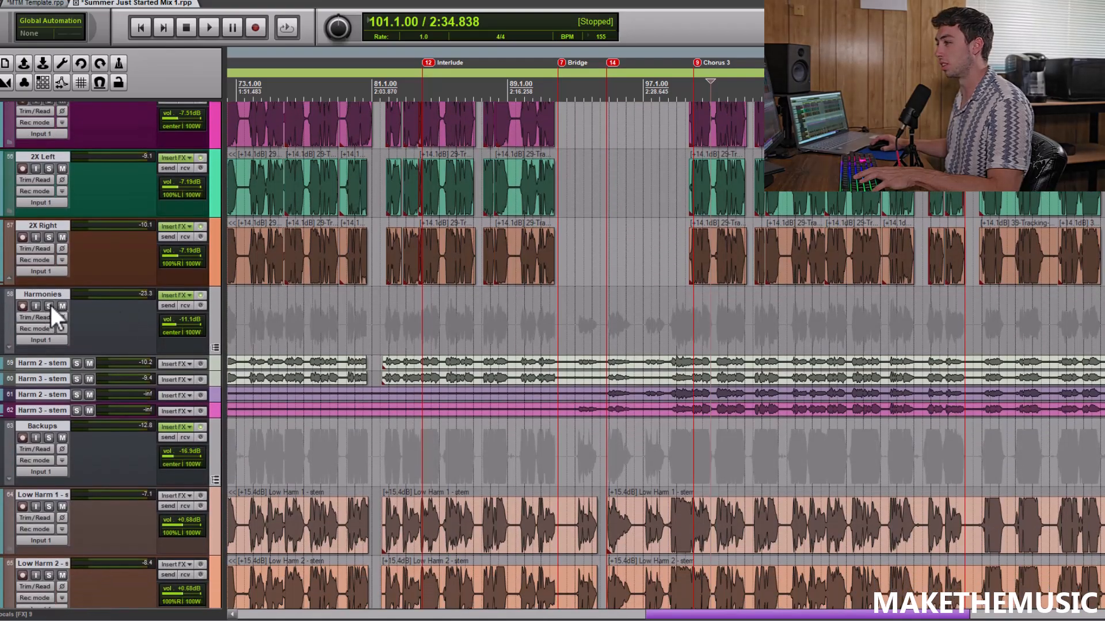
pyautogui.click(49, 306)
pyautogui.scroll(2, 786, 267)
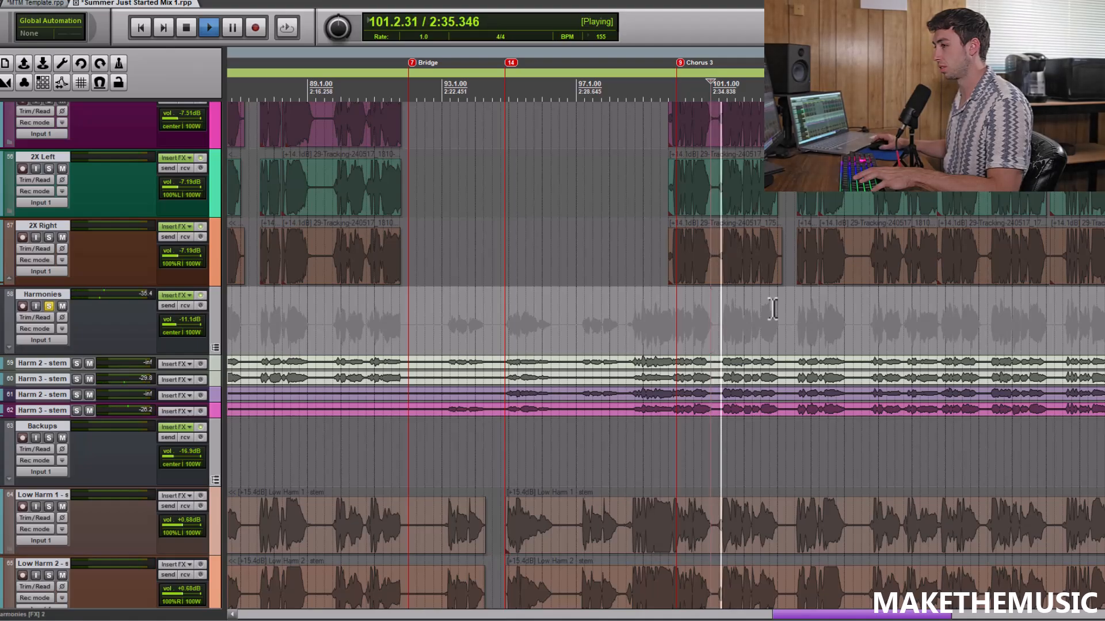
pyautogui.scroll(-3, 772, 309)
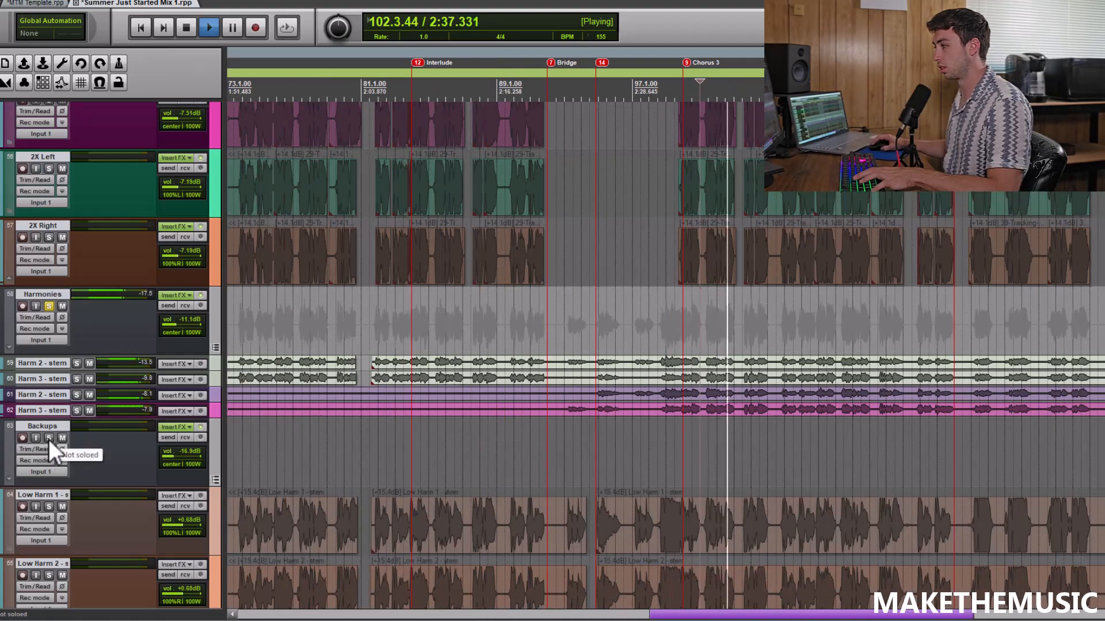
# Add the lower Backups folder to the Harmonies solo, listen to the Chorus 3 layers, then stop and clear both solos
pyautogui.click(49, 438)
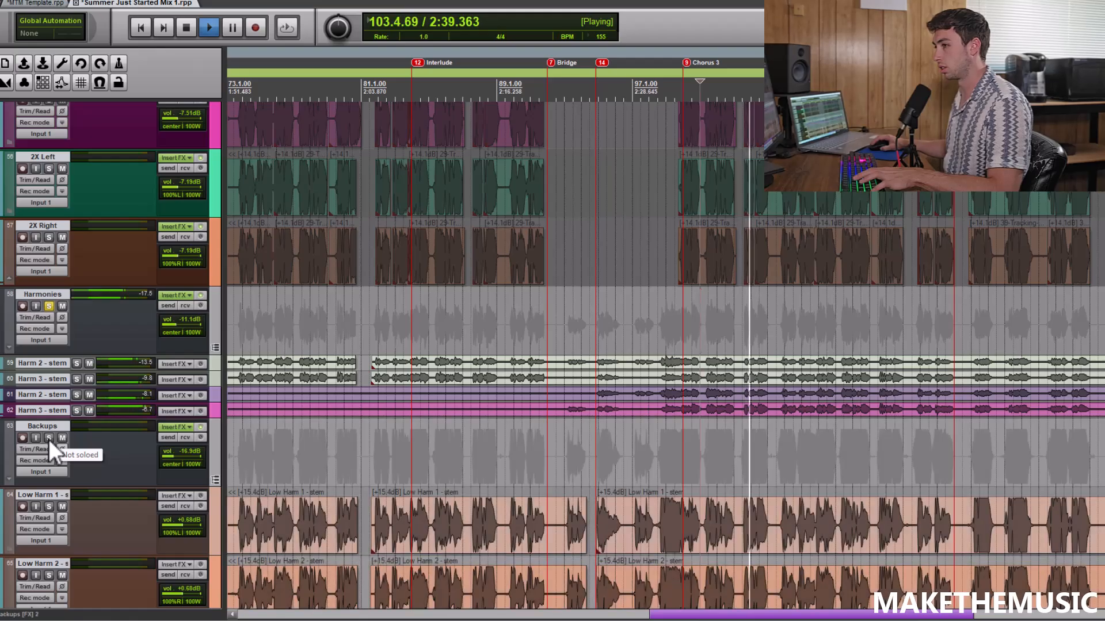
pyautogui.scroll(-10, 538, 451)
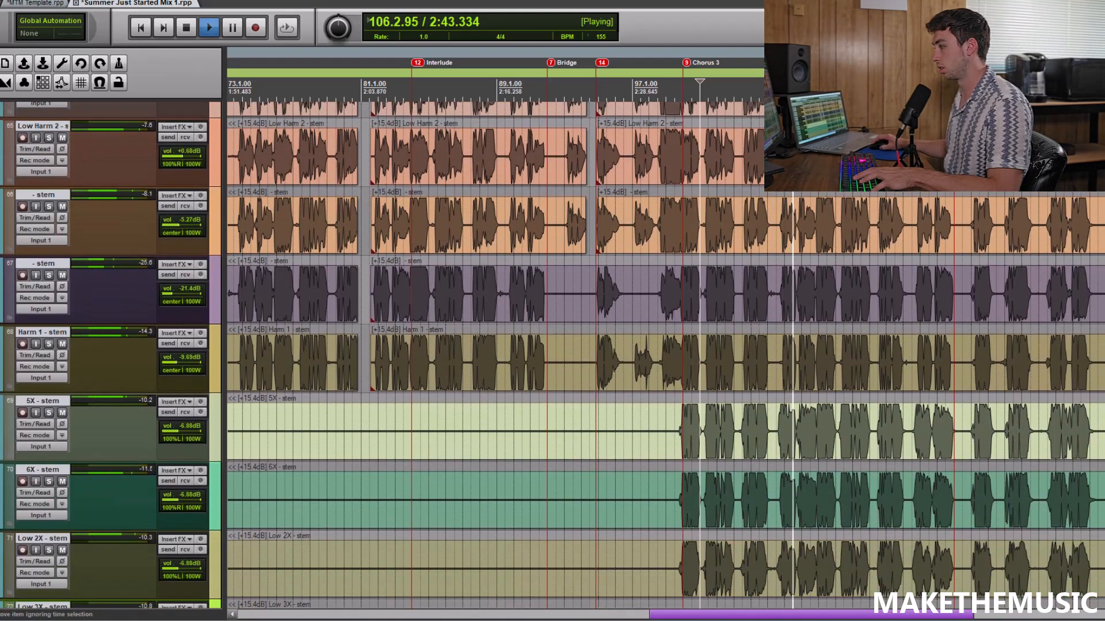
pyautogui.scroll(8, 538, 452)
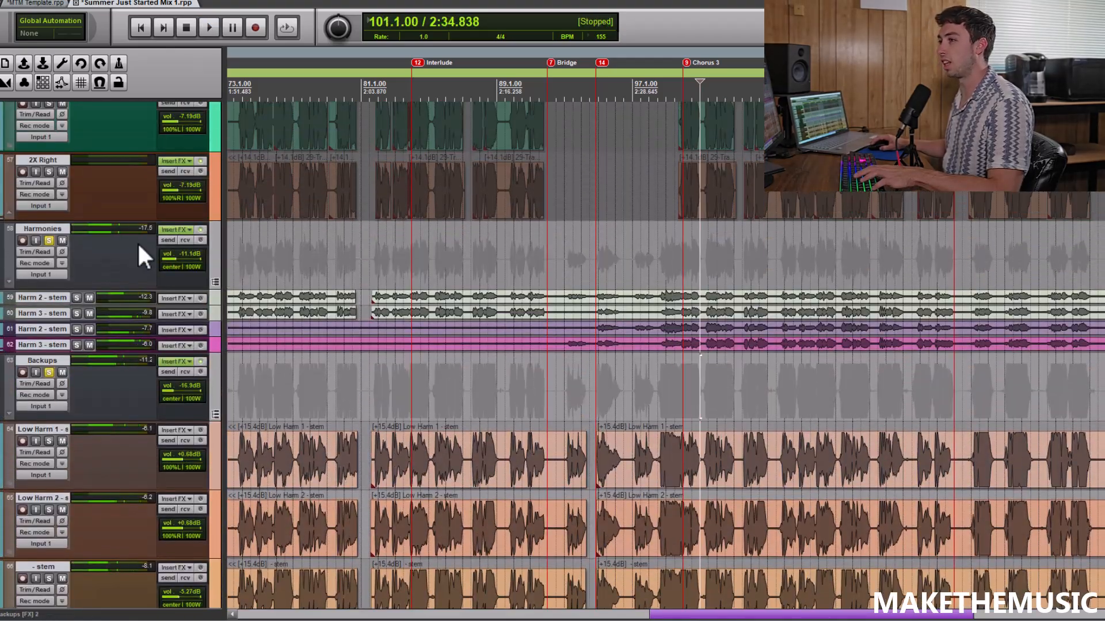
pyautogui.click(51, 240)
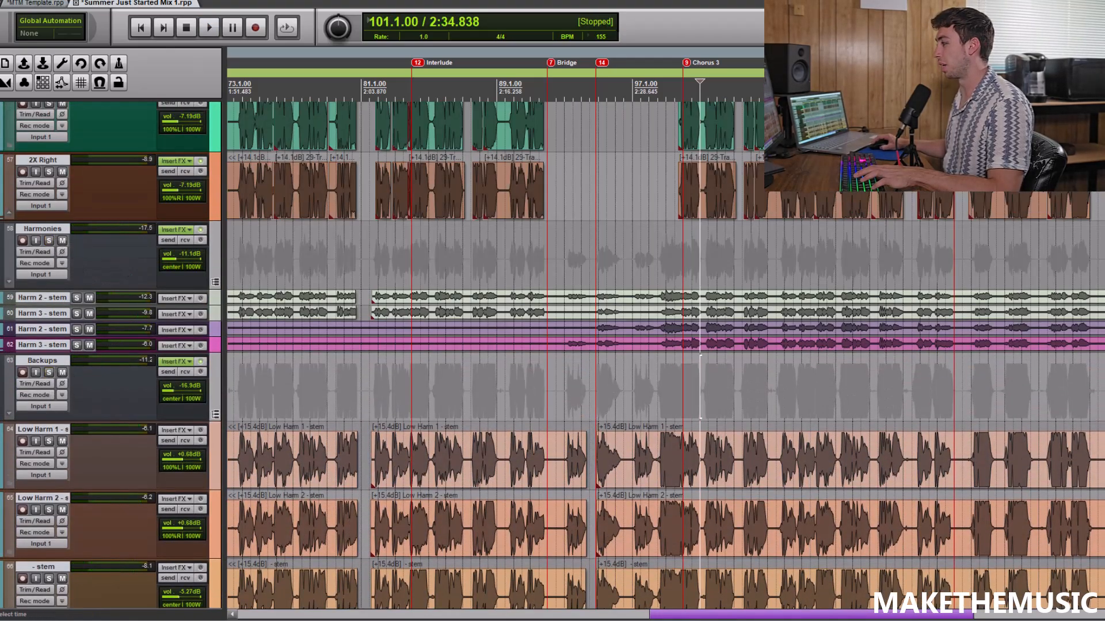
# Solo the Vocals folder and play all the vocals from 98.3.00 into Chorus 3, then stop
pyautogui.scroll(2, 700, 386)
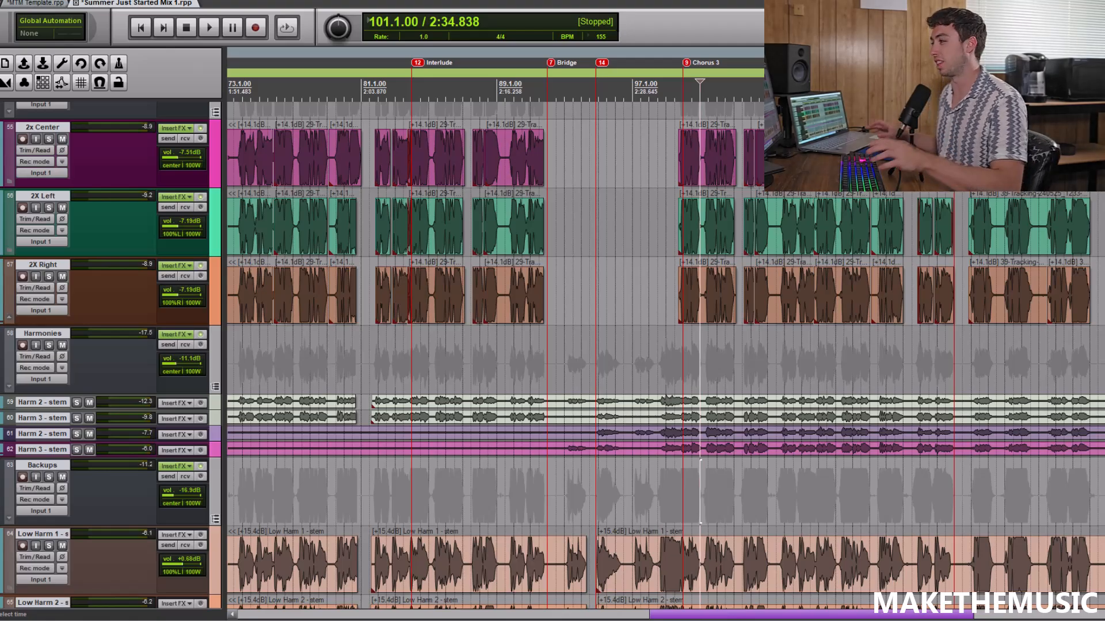
pyautogui.scroll(6, 711, 209)
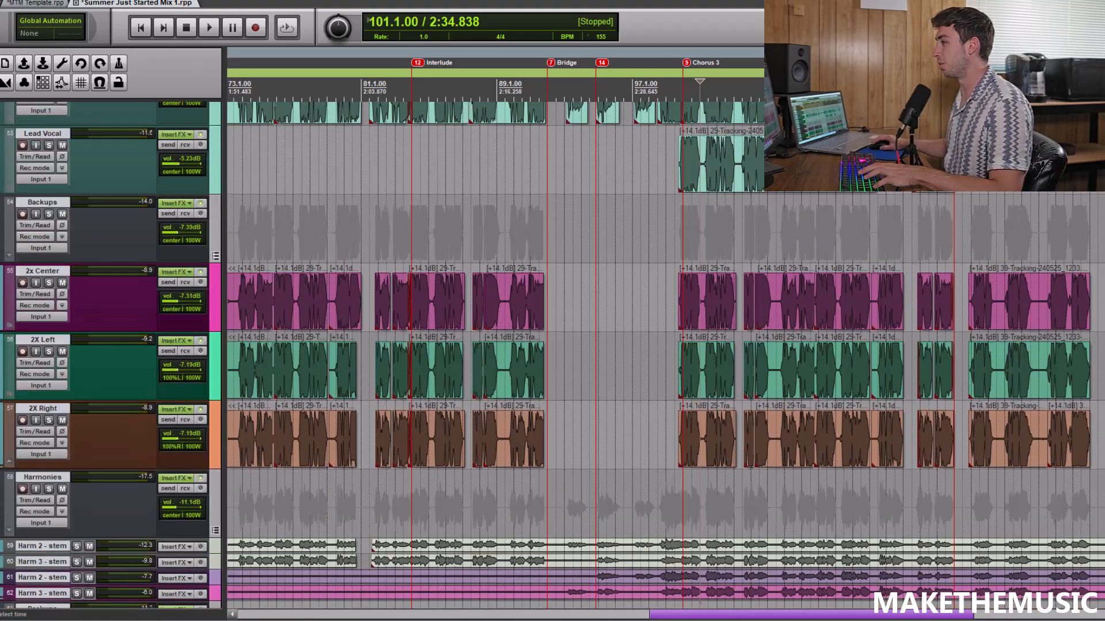
pyautogui.click(657, 201)
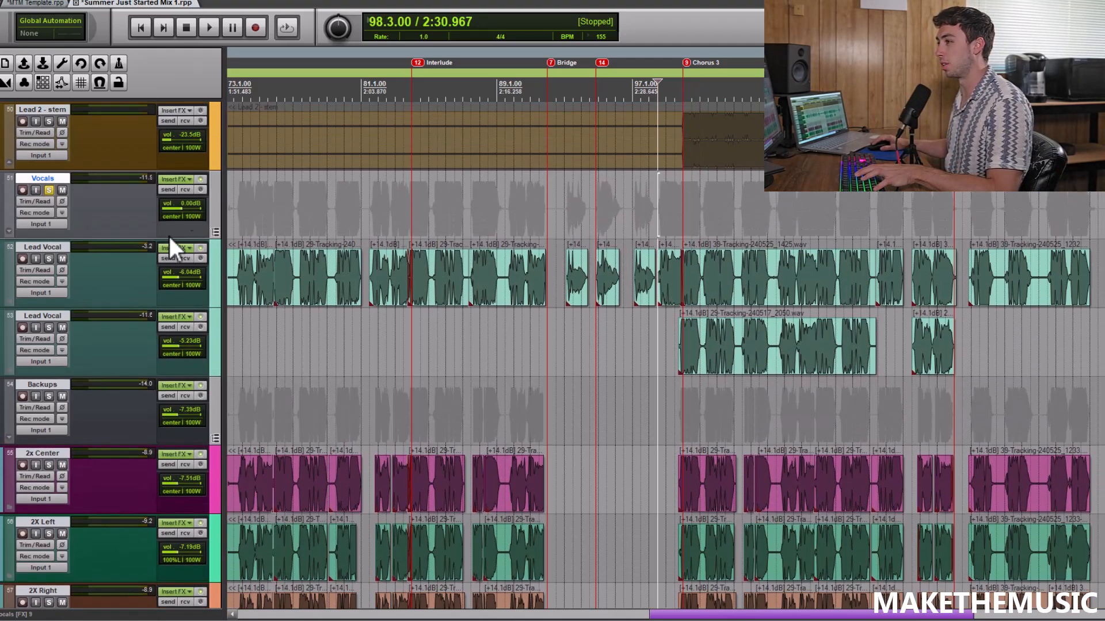
pyautogui.scroll(3, 752, 202)
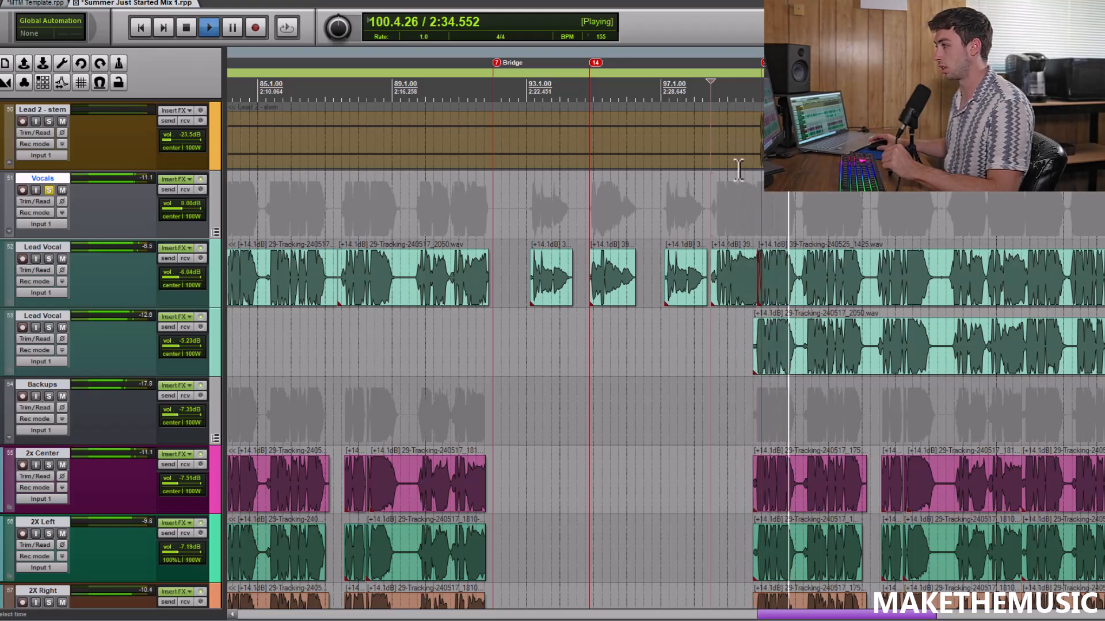
pyautogui.scroll(-5, 738, 169)
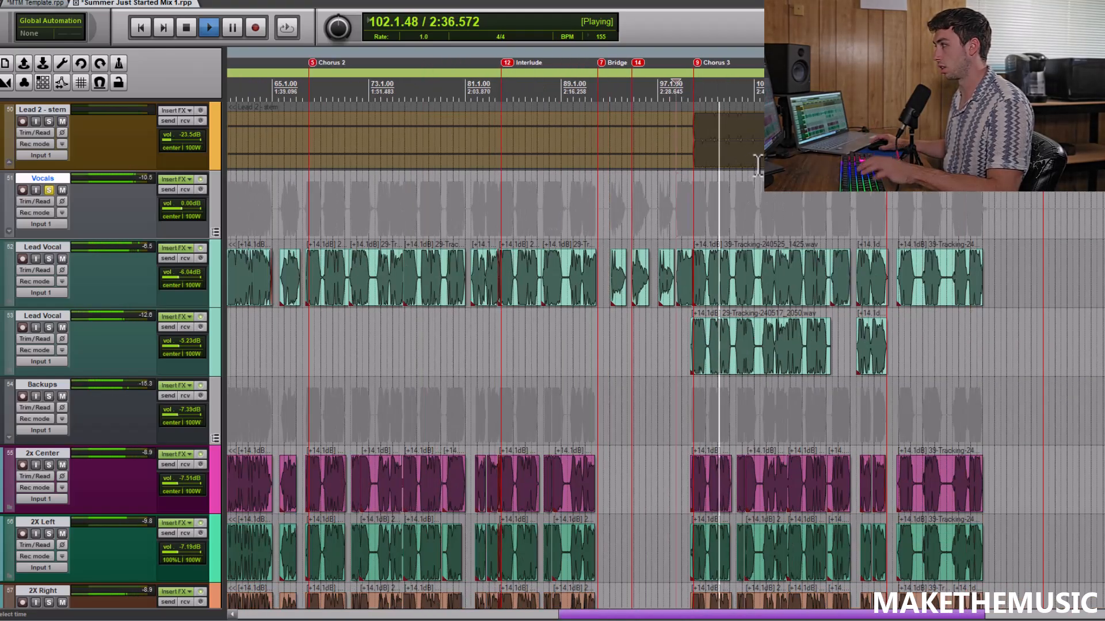
pyautogui.press('space')
# Play the soloed Vocals folder from the "Can We Do It Agian?" marker at 116.1.00 through the ending, then stop
pyautogui.click(887, 202)
pyautogui.scroll(5, 887, 201)
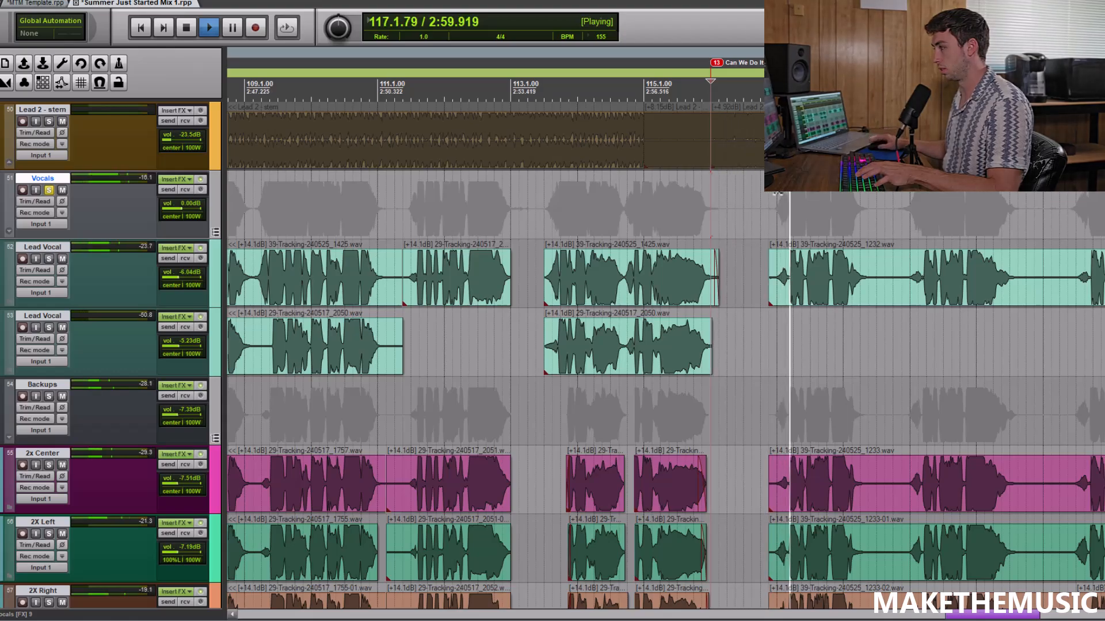
pyautogui.scroll(-4, 776, 207)
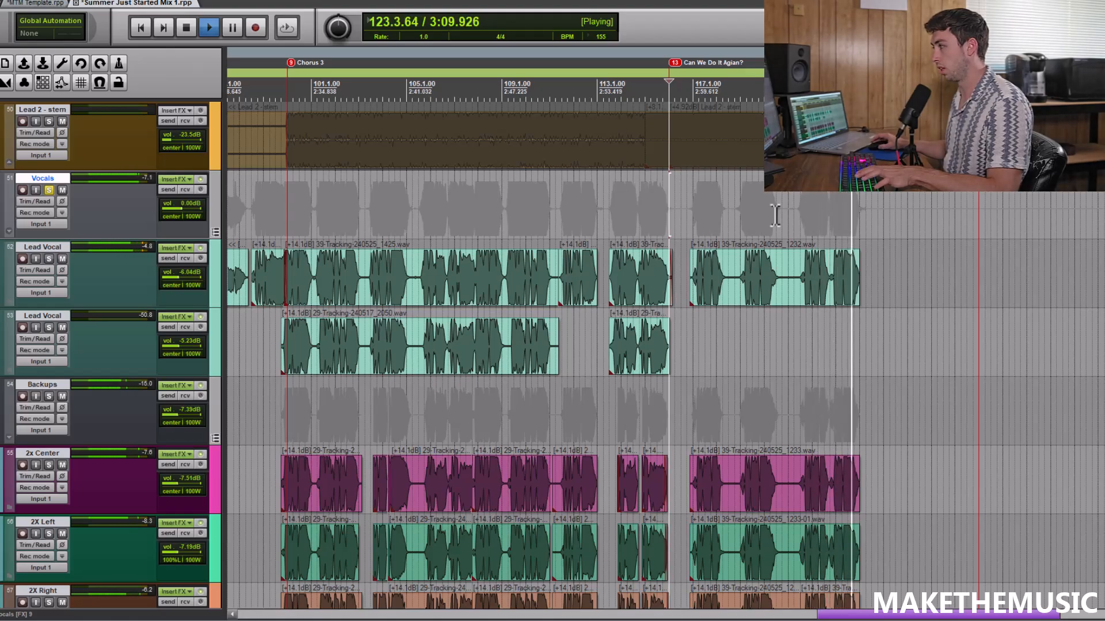
pyautogui.press('space')
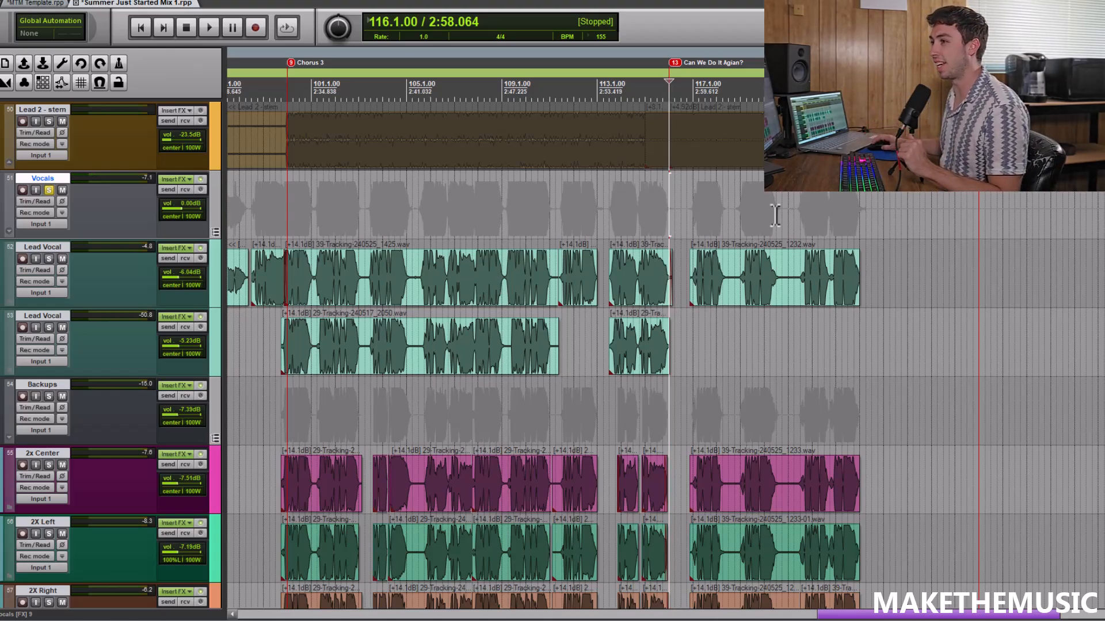
# Show the upper Lead Vocal's Wet / ReaDelay automation and examine it around 90.4.50, near the end of the Interlude
pyautogui.click(50, 202)
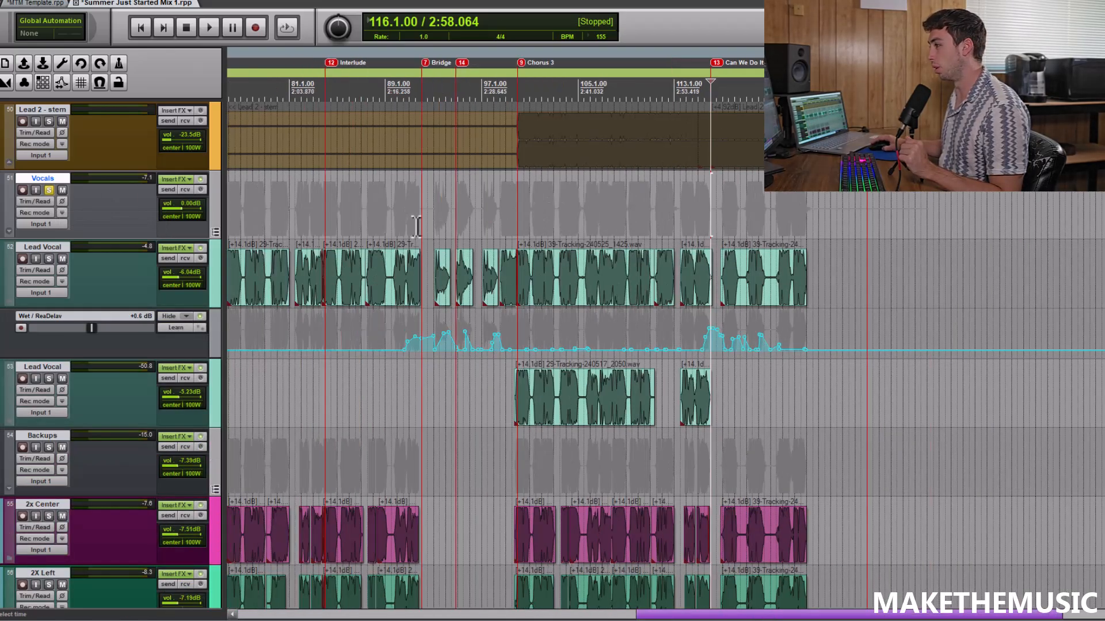
pyautogui.click(417, 226)
pyautogui.scroll(4, 417, 226)
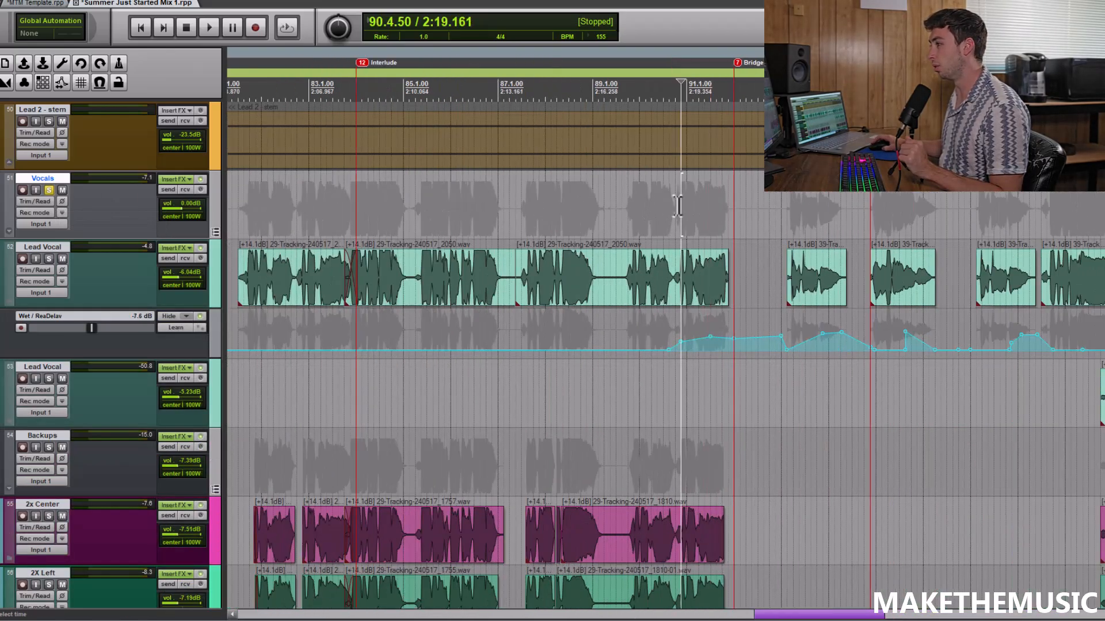
pyautogui.scroll(-5, 677, 206)
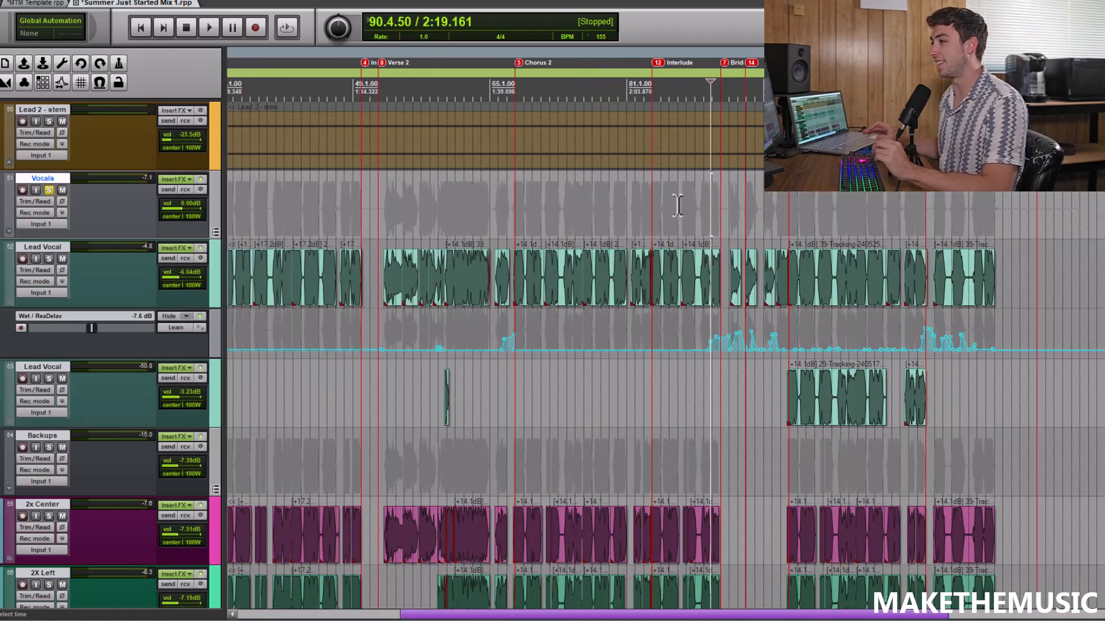
# Solo the upper Lead Vocal and play its delay throw before Chorus 2 from 66.1.00, then stop
pyautogui.click(498, 219)
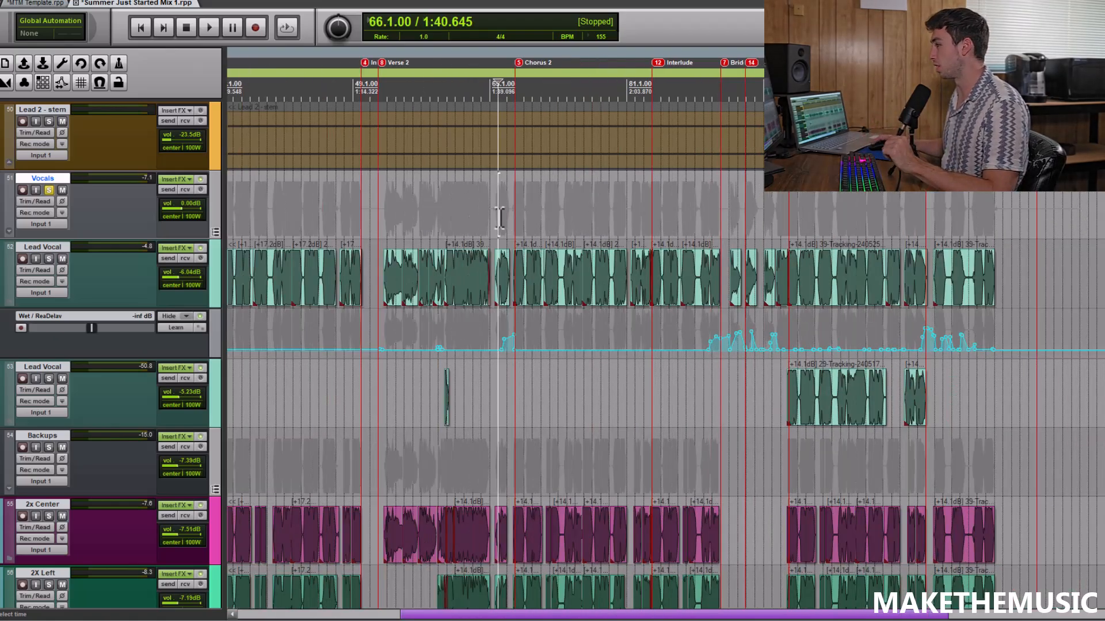
pyautogui.scroll(5, 679, 185)
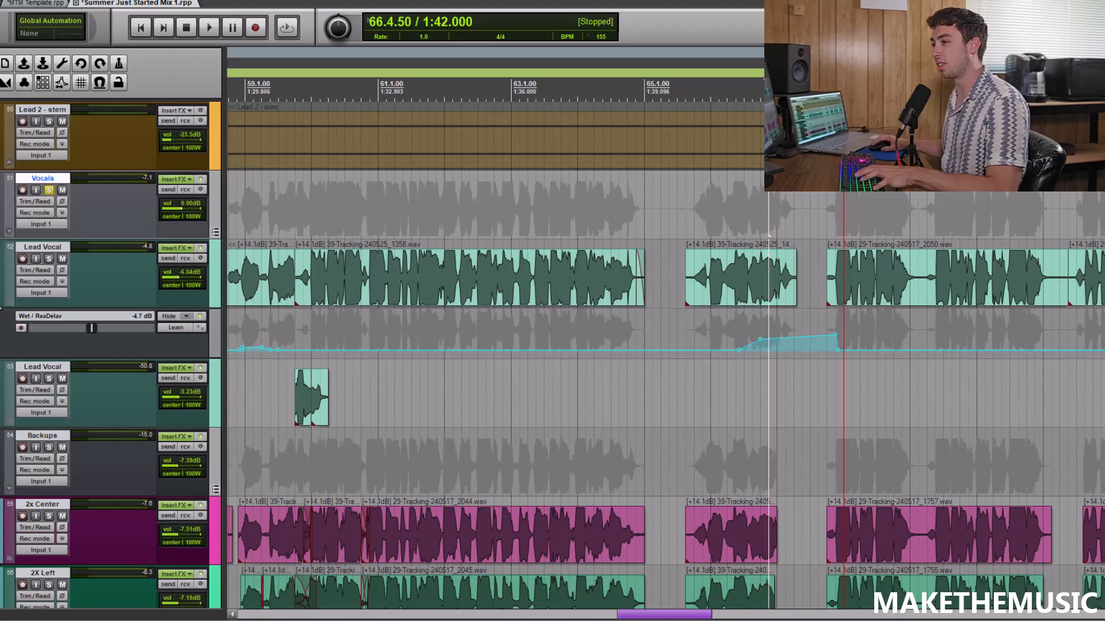
pyautogui.click(50, 259)
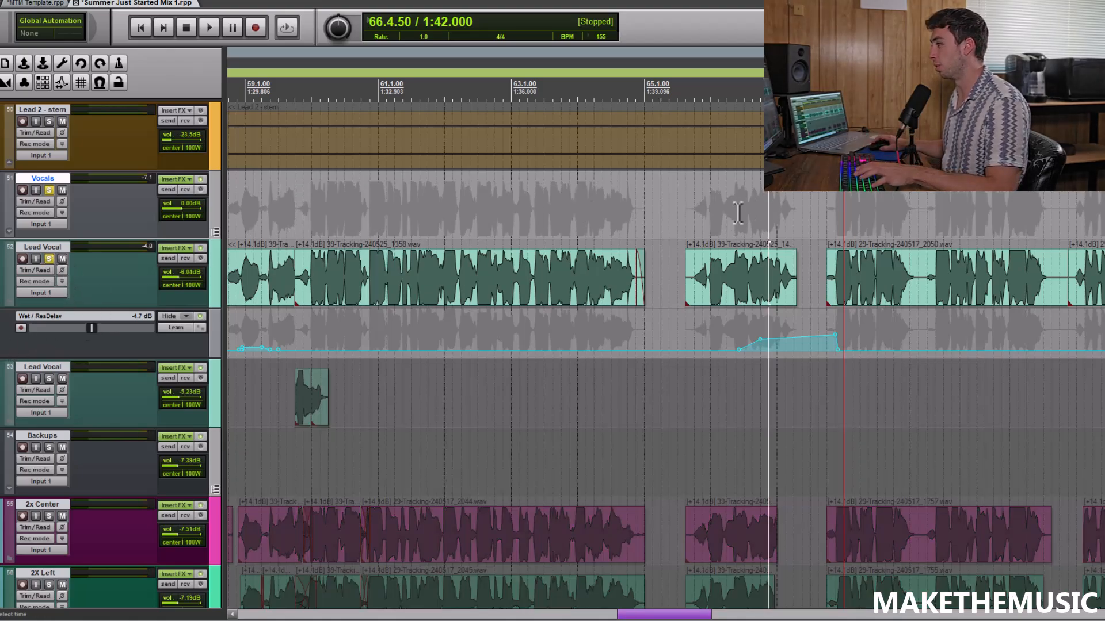
pyautogui.scroll(2, 762, 215)
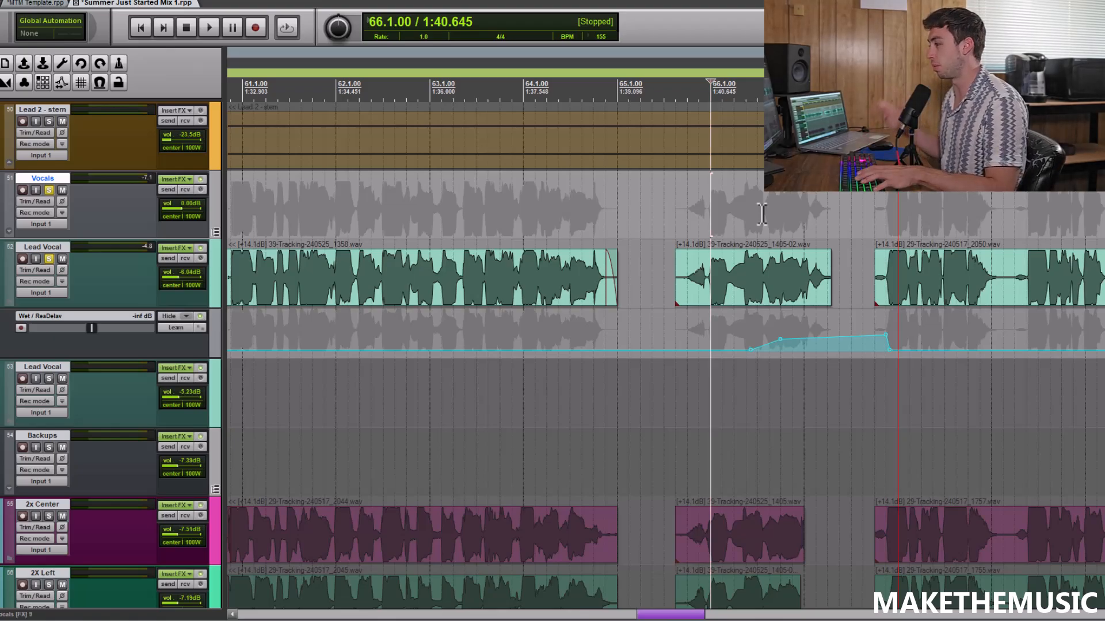
pyautogui.scroll(-2, 762, 214)
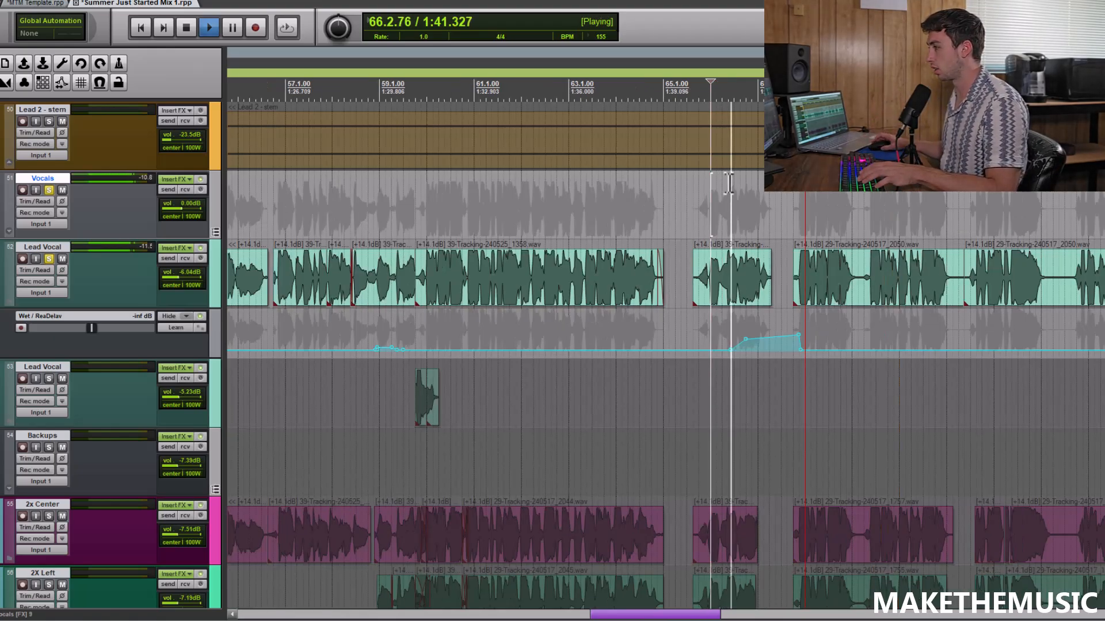
pyautogui.scroll(3, 800, 225)
pyautogui.press('space')
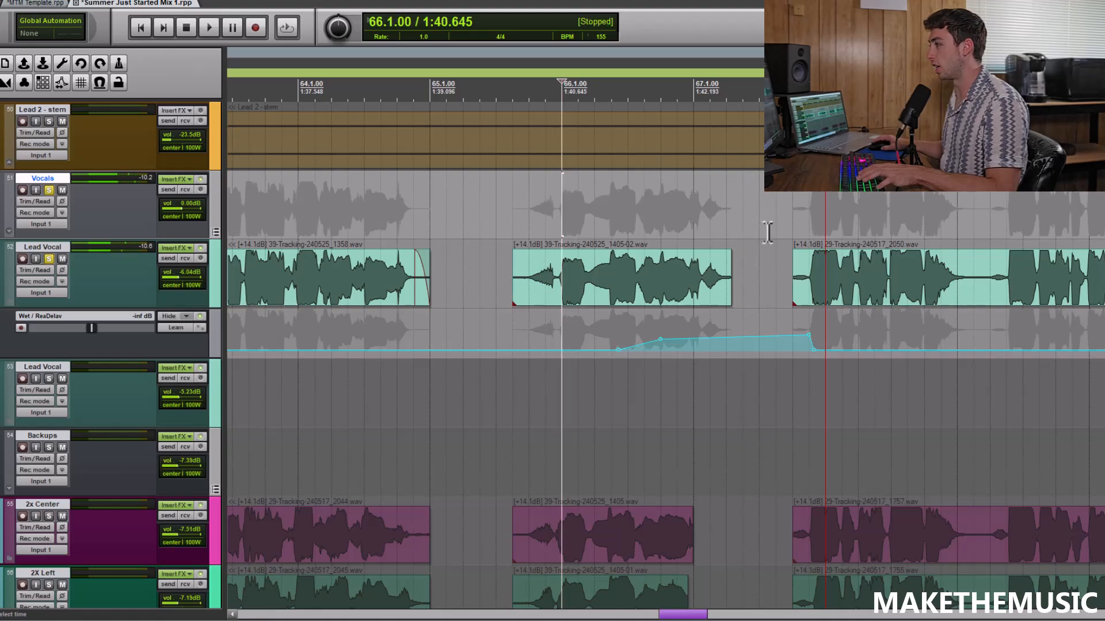
# Play the soloed Lead Vocal from around bar 77 in Chorus 2, then stop
pyautogui.scroll(-5, 807, 222)
pyautogui.click(850, 212)
pyautogui.scroll(3, 734, 214)
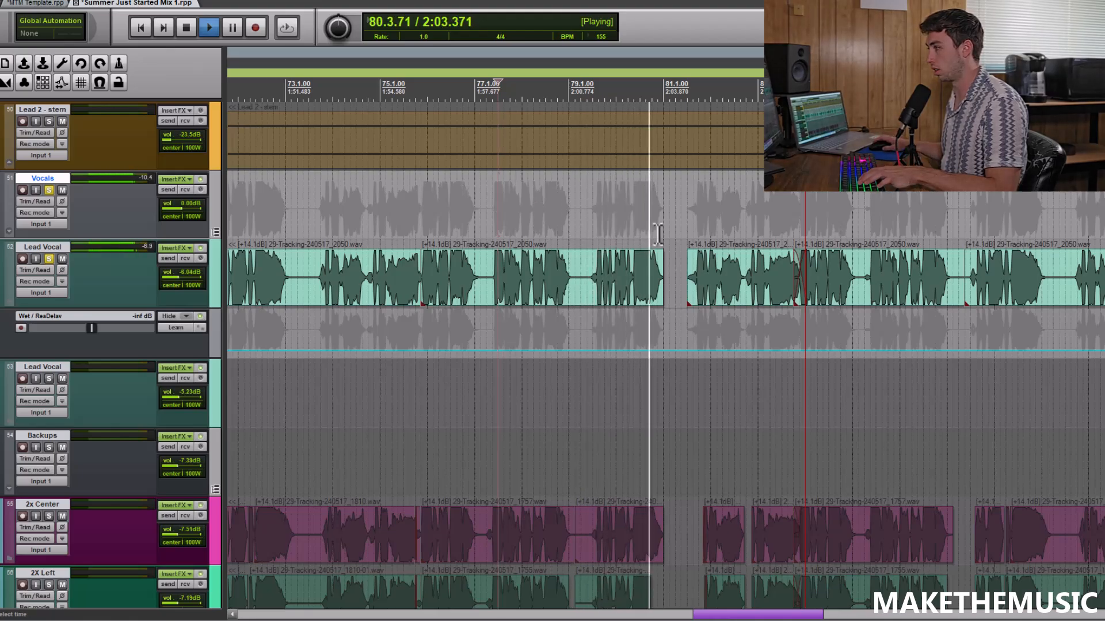
pyautogui.scroll(-3, 647, 224)
pyautogui.press('space')
# Move the play position to 116.1.00 and listen to the Lead Vocal's delay throw after Chorus 3, then stop
pyautogui.click(955, 236)
pyautogui.scroll(-4, 953, 237)
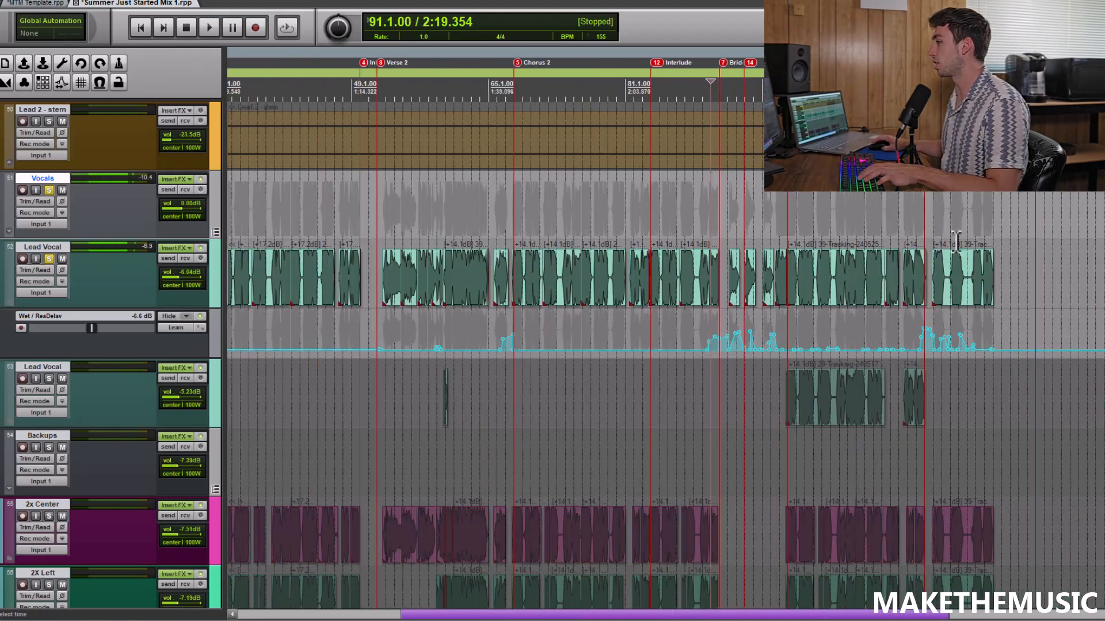
pyautogui.click(939, 227)
pyautogui.scroll(6, 939, 221)
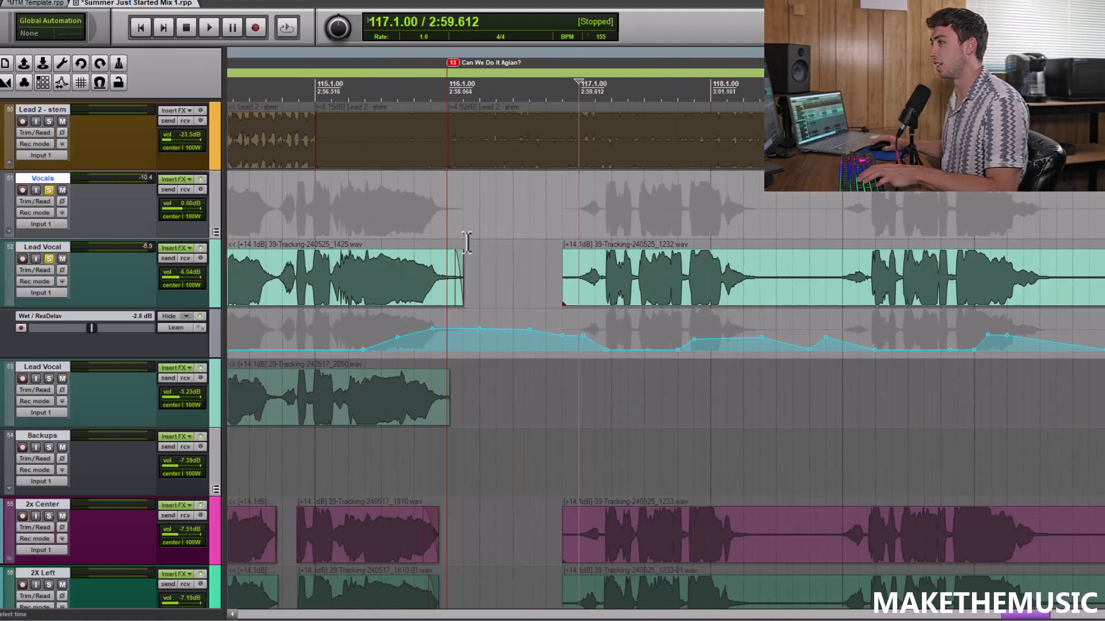
pyautogui.click(444, 189)
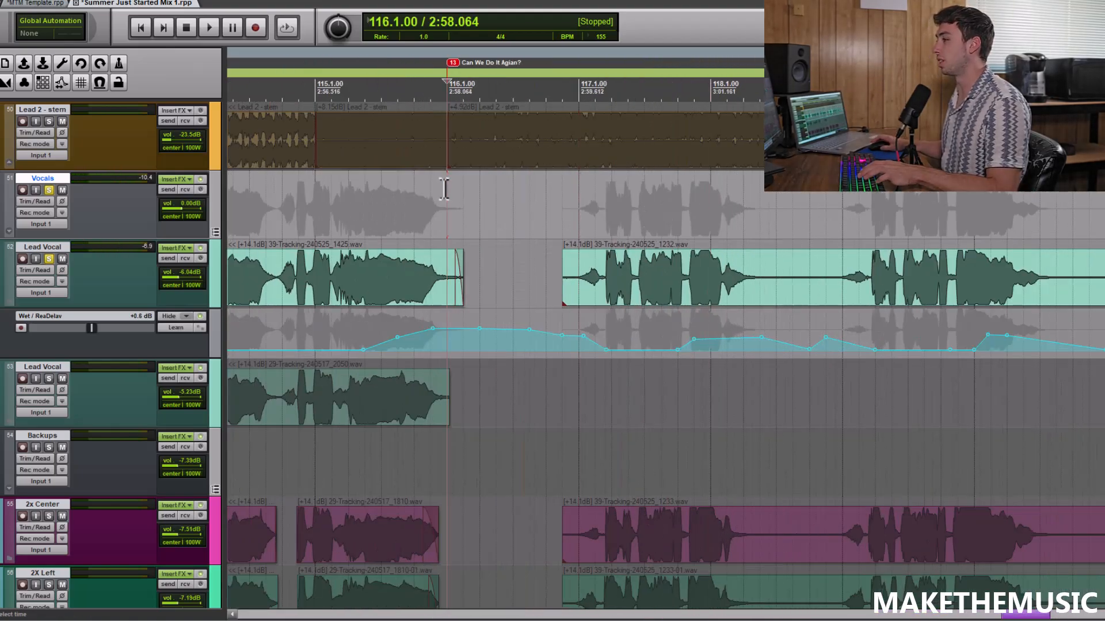
pyautogui.scroll(-4, 533, 170)
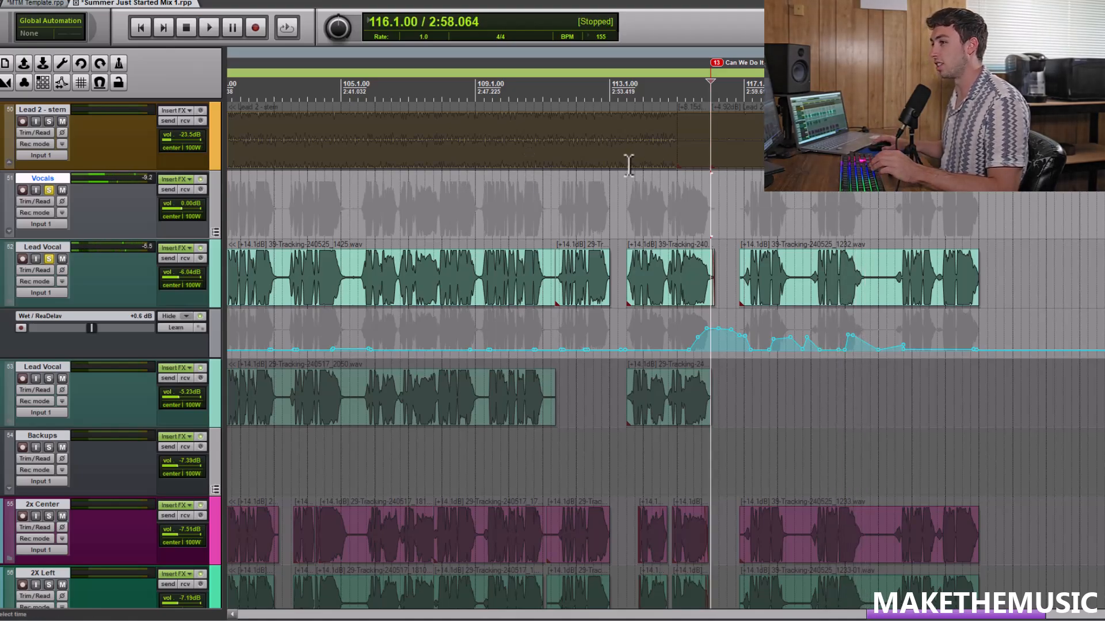
# Clear the Lead Vocal and Vocals solos and hide the Wet / ReaDelay automation lane
pyautogui.click(49, 259)
pyautogui.click(49, 190)
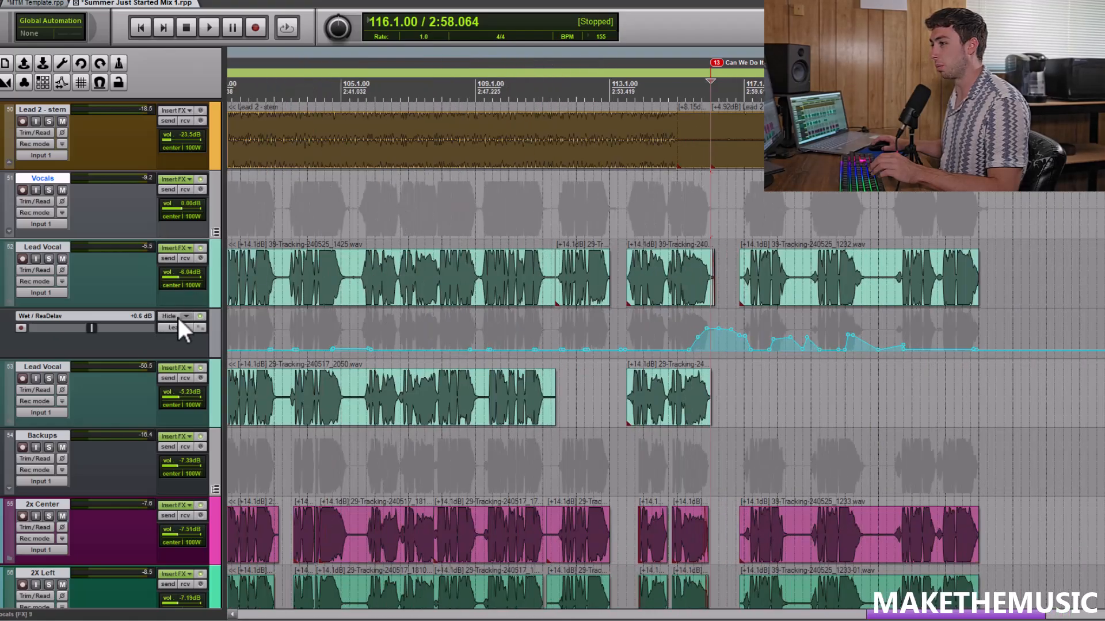
pyautogui.click(182, 316)
pyautogui.click(189, 336)
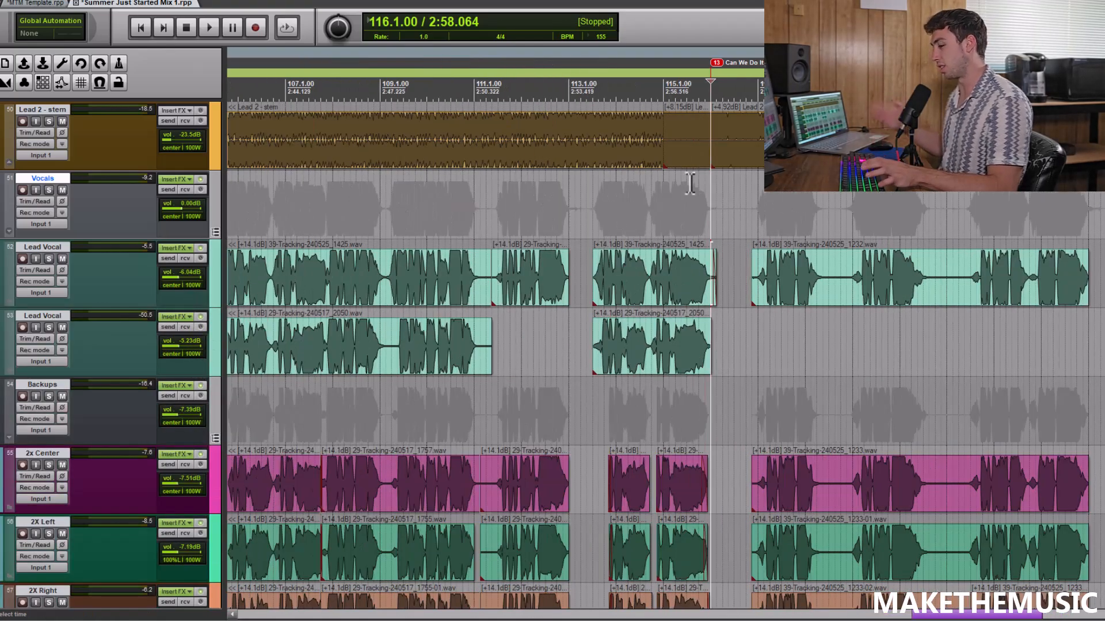